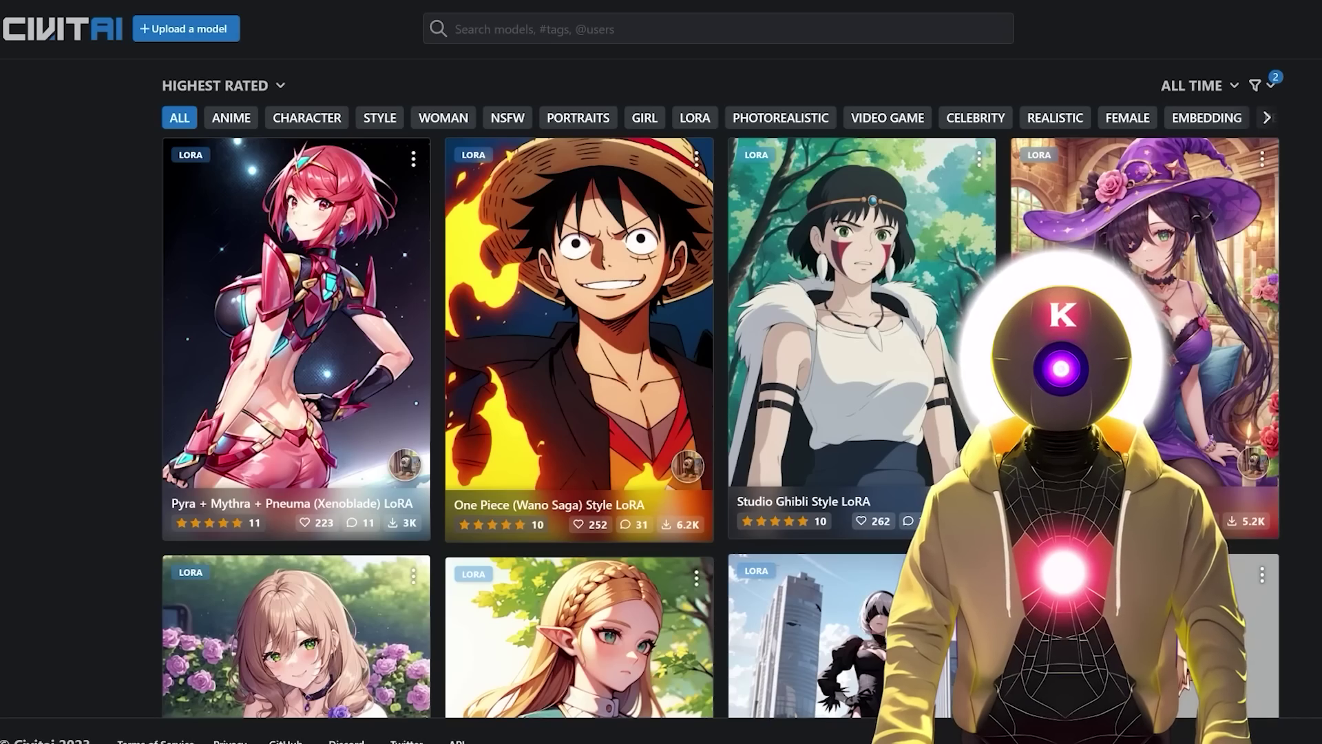
- Look through the highest-rated LoRA models on Civitai
{"action": "scroll", "coordinate": [720, 399], "scroll_direction": "down", "scroll_amount": 2}
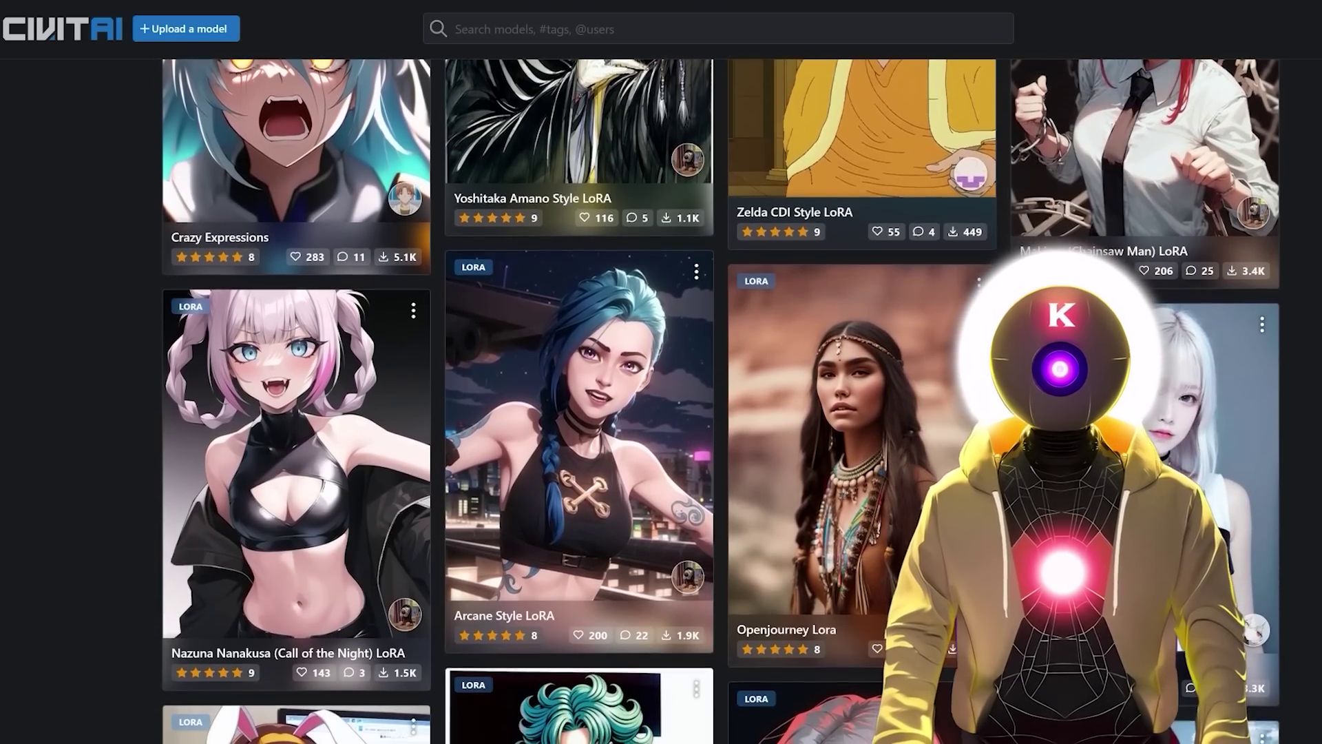
{"action": "scroll", "coordinate": [720, 400], "scroll_direction": "down", "scroll_amount": 5}
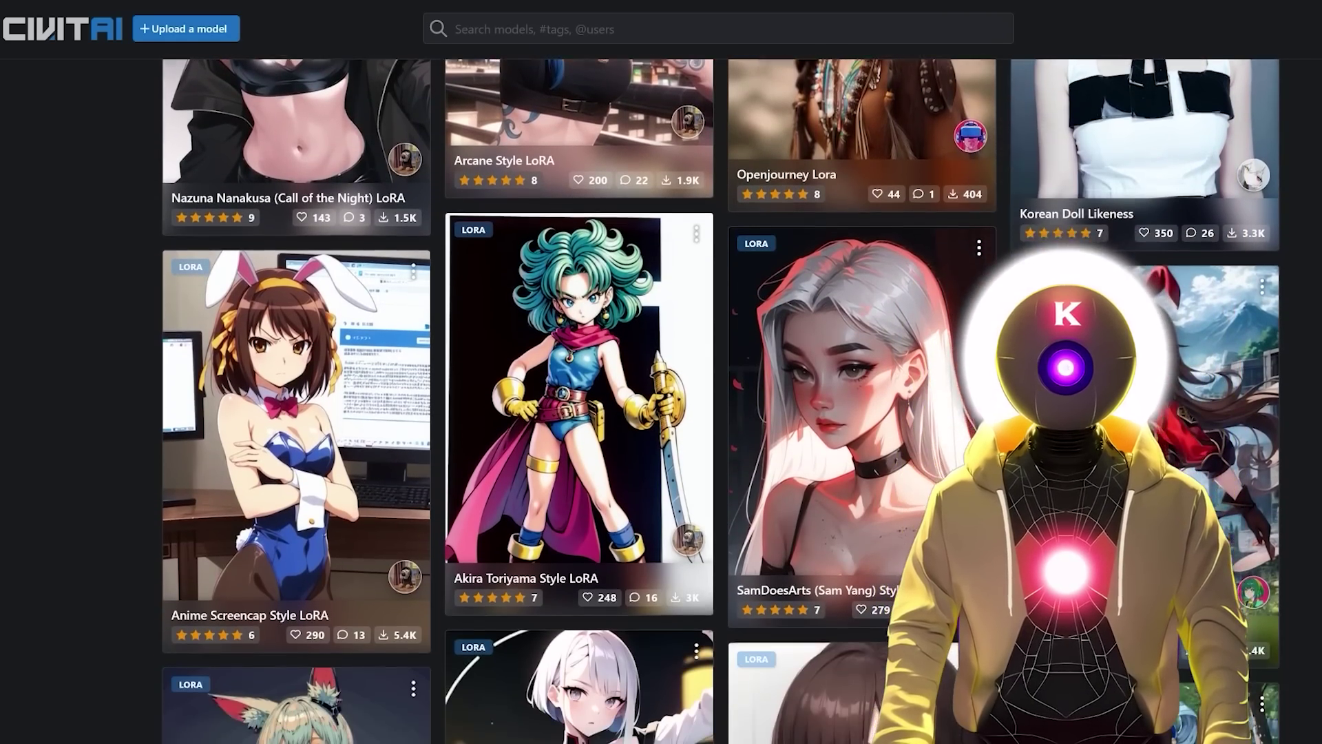
{"action": "scroll", "coordinate": [719, 400], "scroll_direction": "down", "scroll_amount": 6}
{"action": "scroll", "coordinate": [721, 400], "scroll_direction": "down", "scroll_amount": 10}
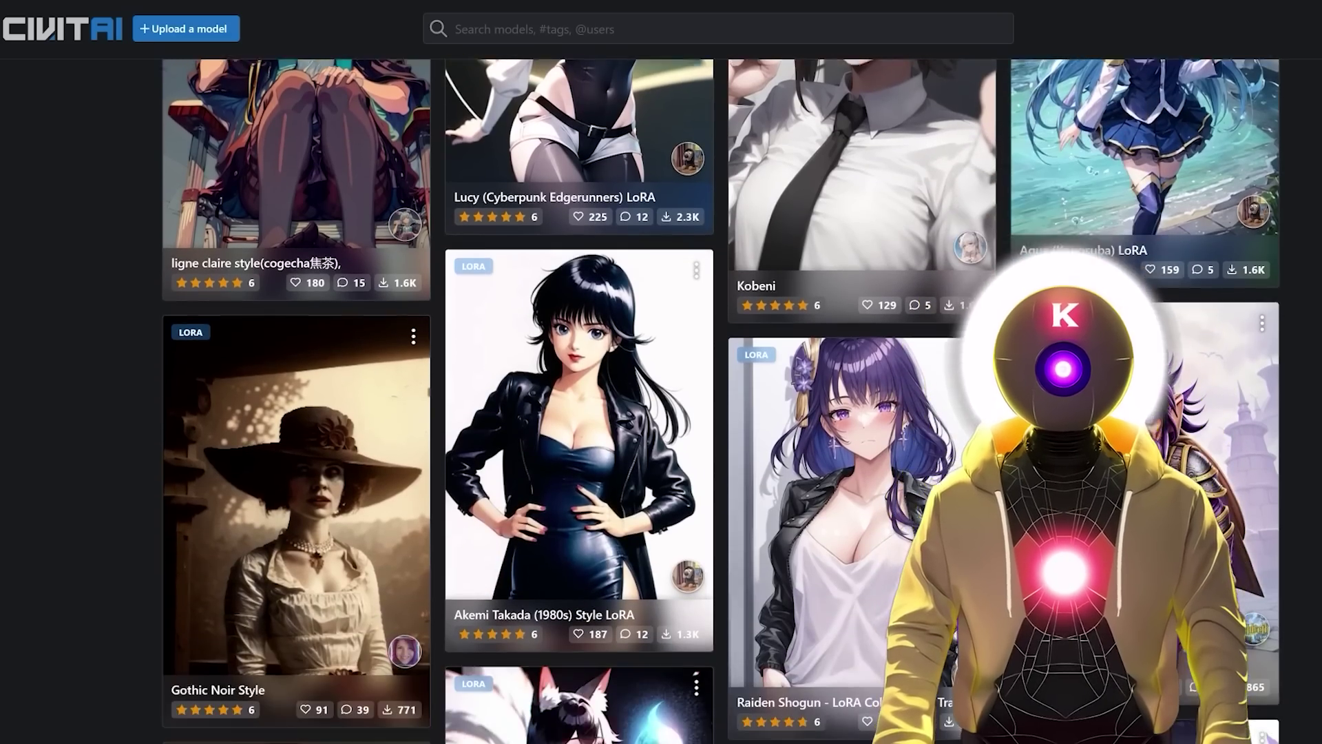
{"action": "scroll", "coordinate": [721, 399], "scroll_direction": "down", "scroll_amount": 7}
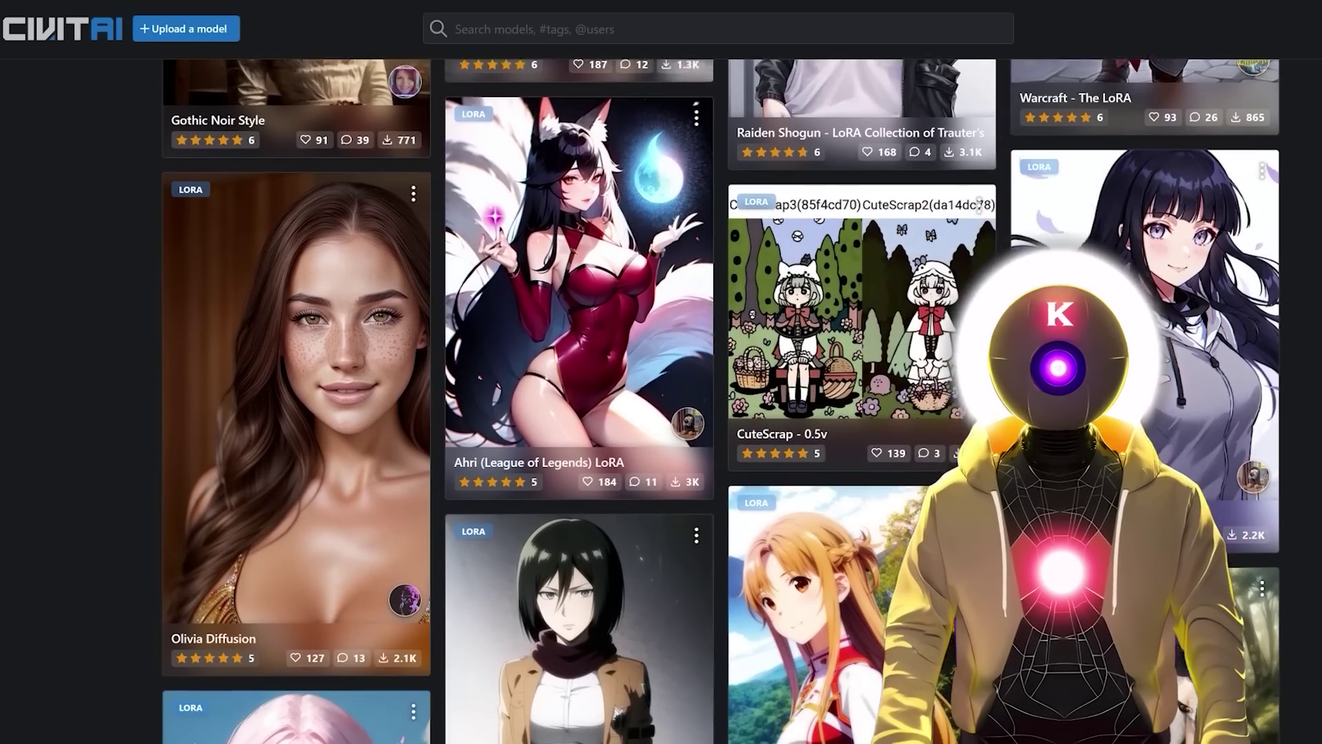
{"action": "scroll", "coordinate": [720, 400], "scroll_direction": "down", "scroll_amount": 7}
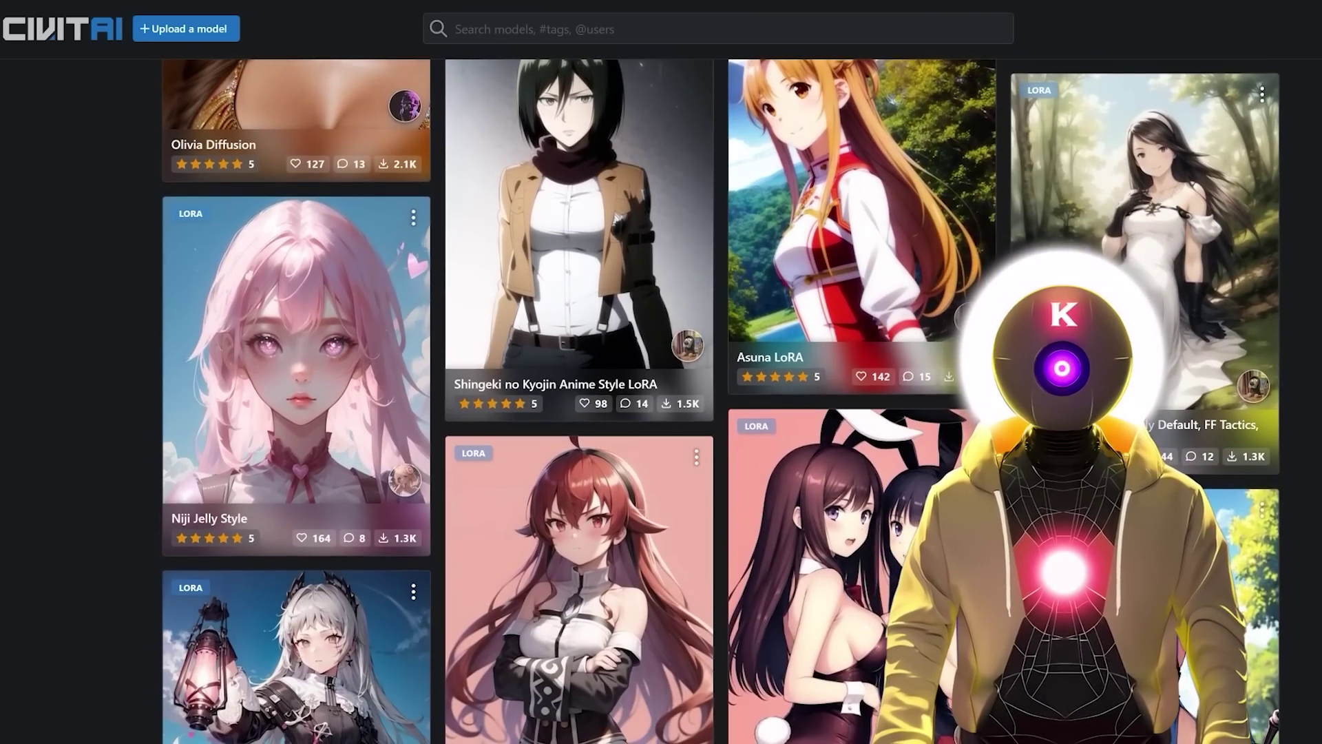
{"action": "scroll", "coordinate": [720, 400], "scroll_direction": "down", "scroll_amount": 7}
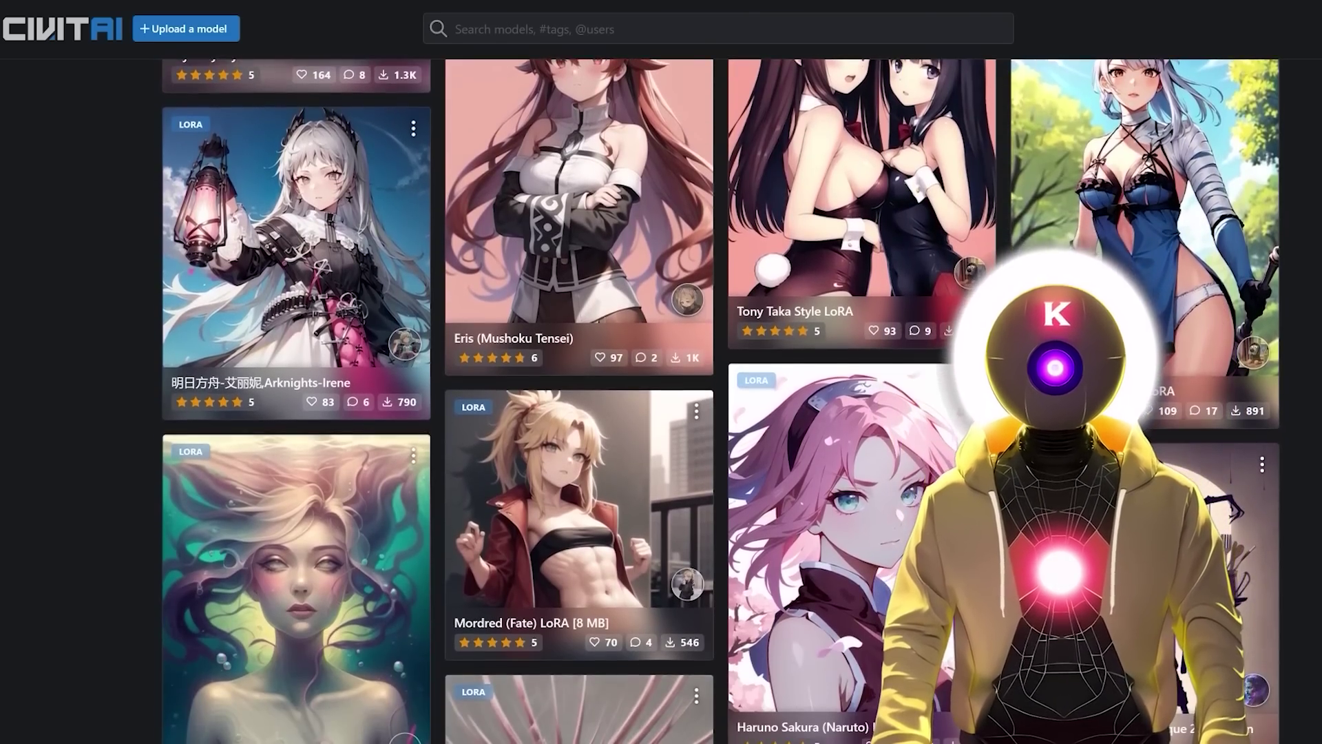
{"action": "scroll", "coordinate": [720, 400], "scroll_direction": "down", "scroll_amount": 5}
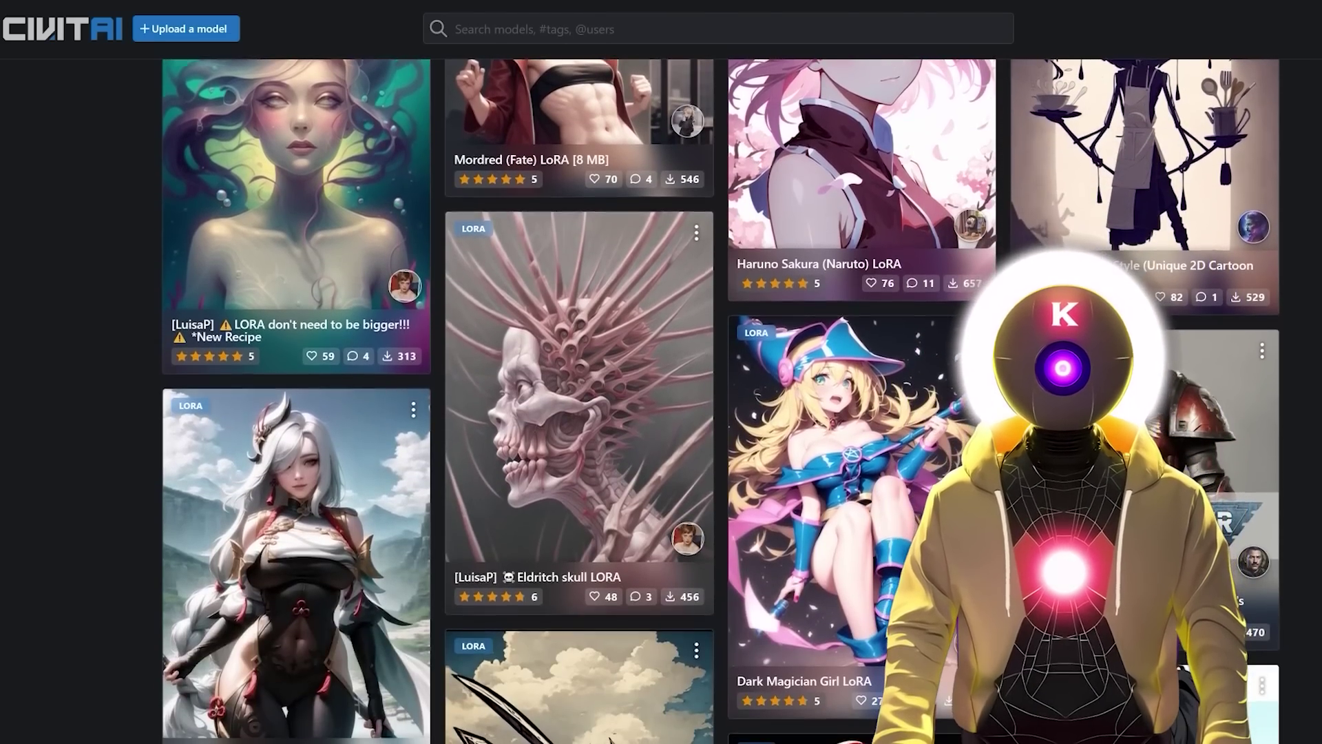
{"action": "scroll", "coordinate": [721, 399], "scroll_direction": "down", "scroll_amount": 10}
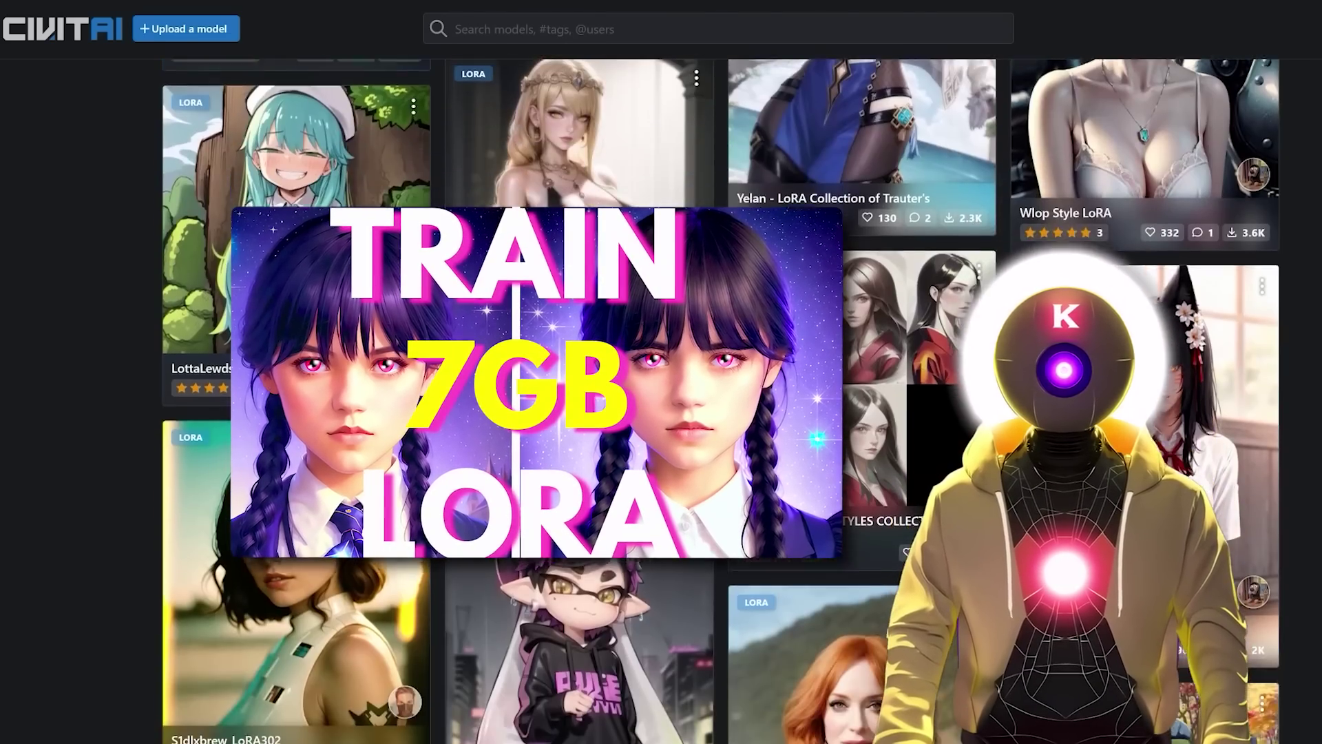
{"action": "scroll", "coordinate": [720, 400], "scroll_direction": "down", "scroll_amount": 8}
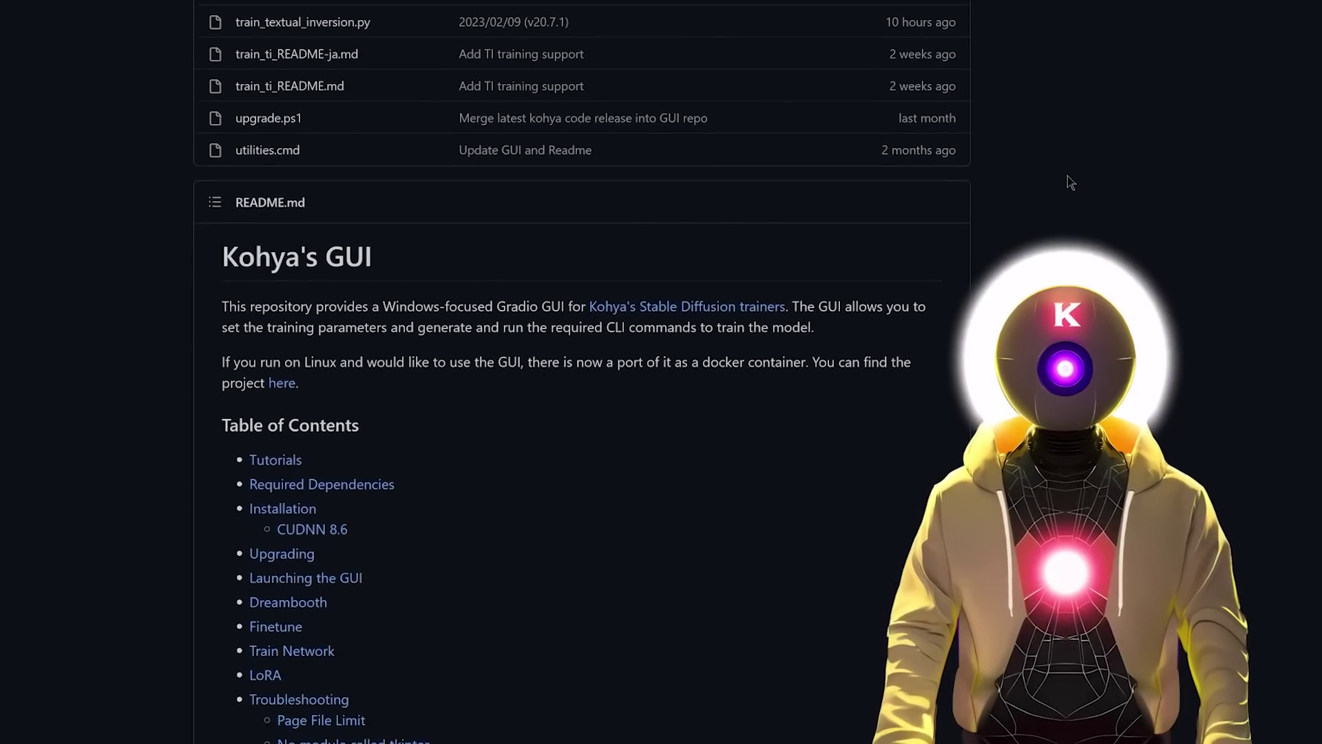
- Switch to the Kohya's GUI repository on GitHub and look over its README introduction and table of contents
{"action": "scroll", "coordinate": [1067, 176], "scroll_direction": "down", "scroll_amount": 1}
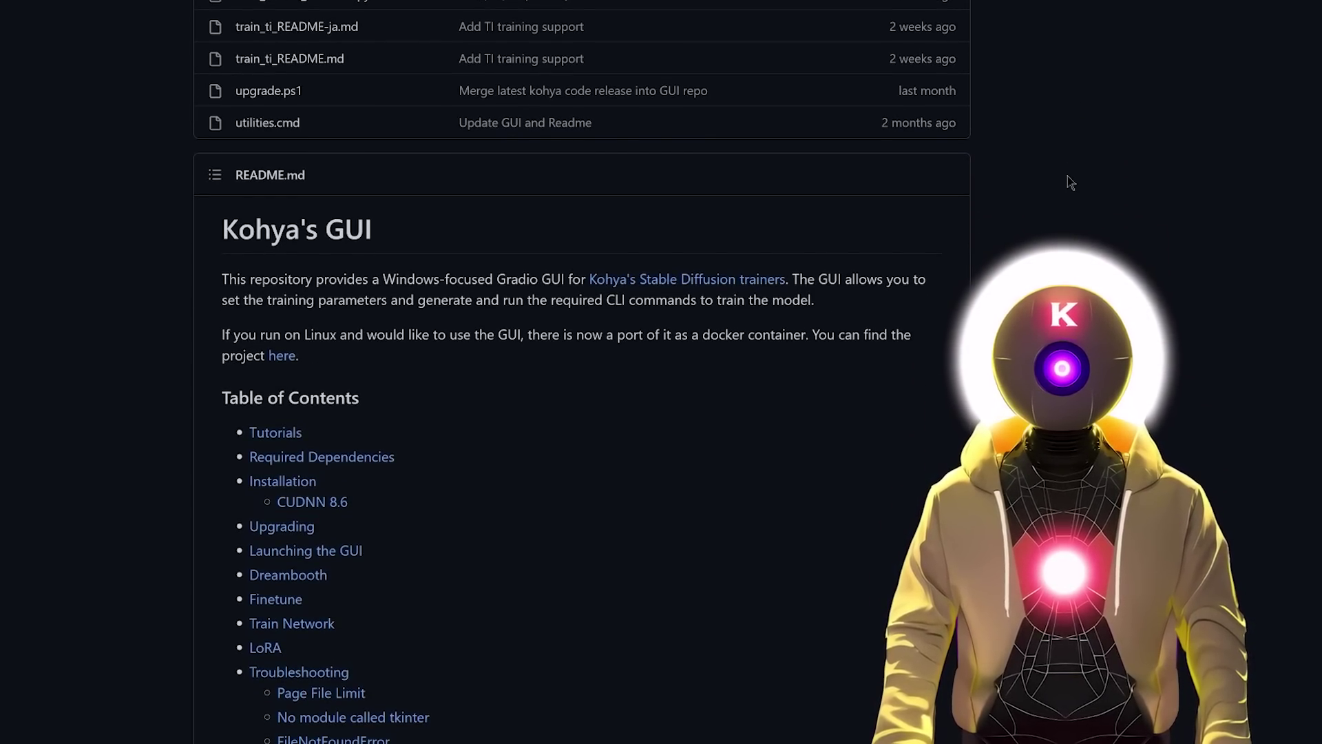
{"action": "scroll", "coordinate": [1067, 175], "scroll_direction": "down", "scroll_amount": 2}
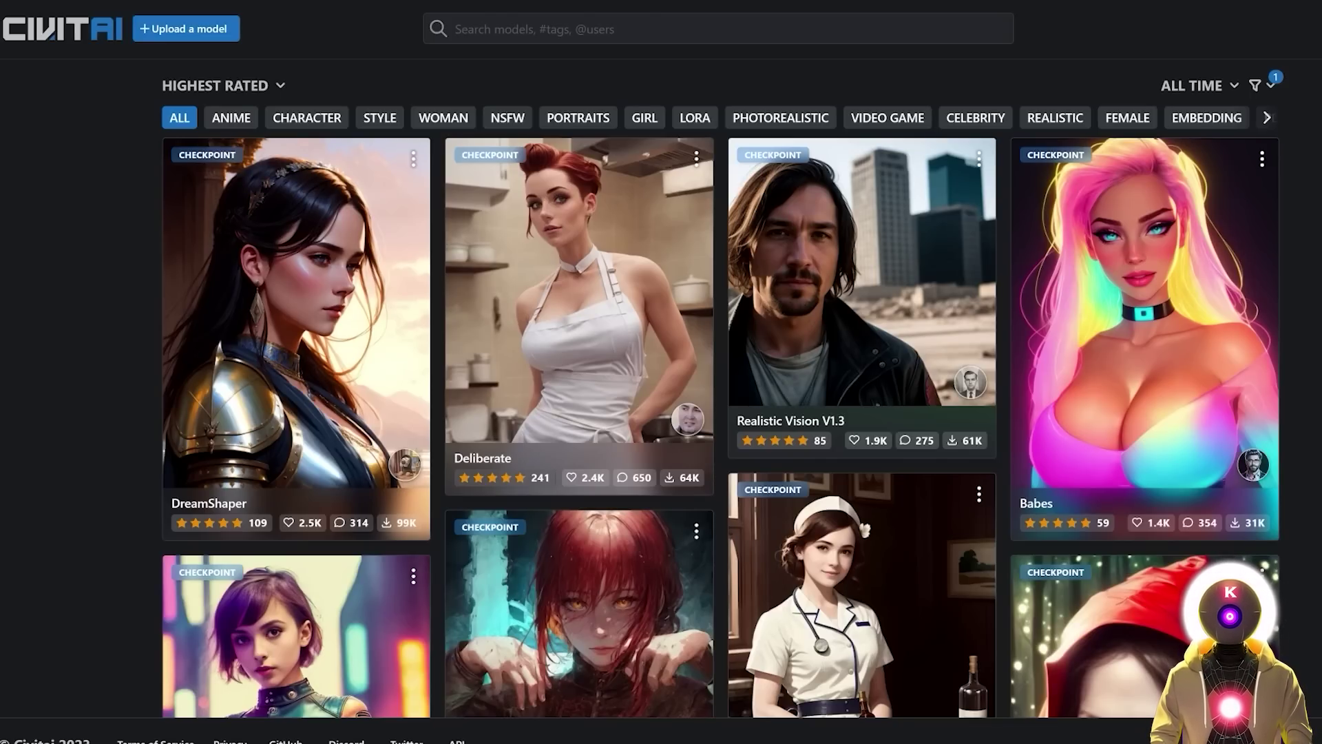
- Look through the highest-rated checkpoint models on Civitai, including the Jenna Ortega model among the celebrity ones
{"action": "scroll", "coordinate": [832, 372], "scroll_direction": "down", "scroll_amount": 3}
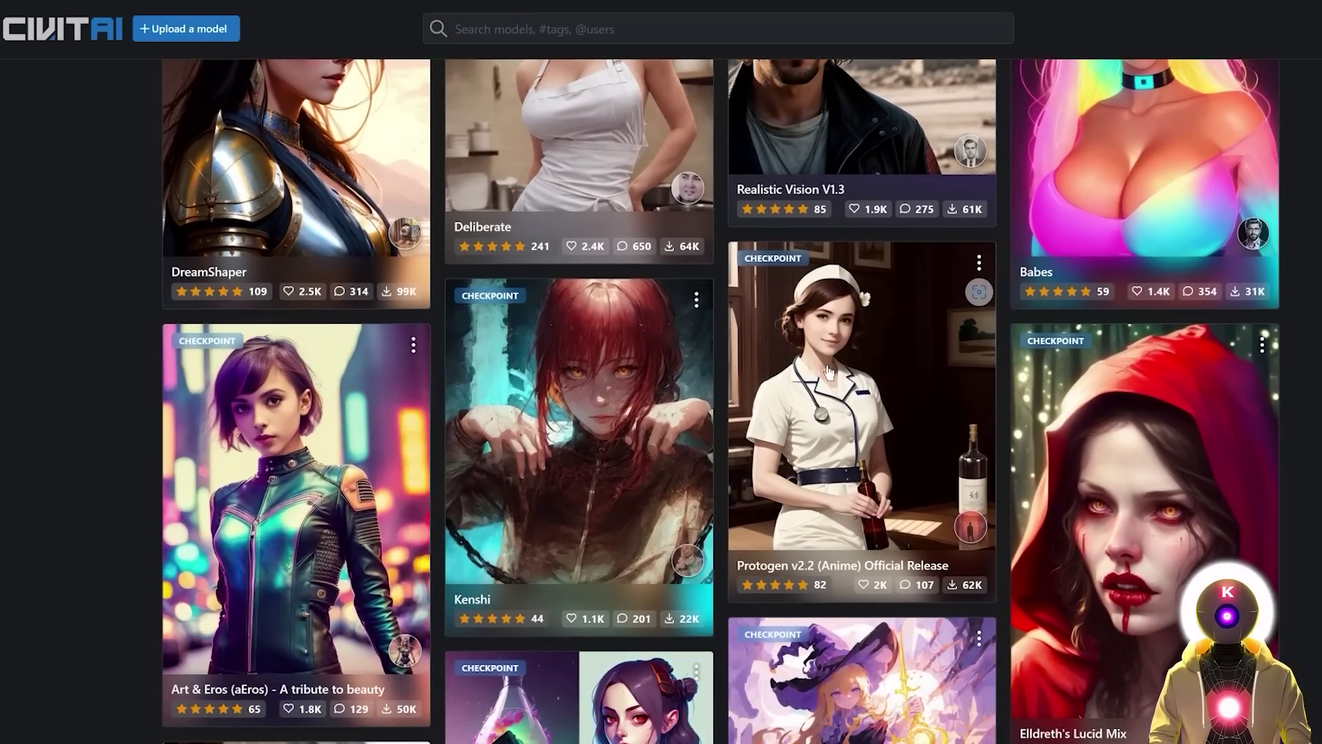
{"action": "left_click", "coordinate": [832, 373]}
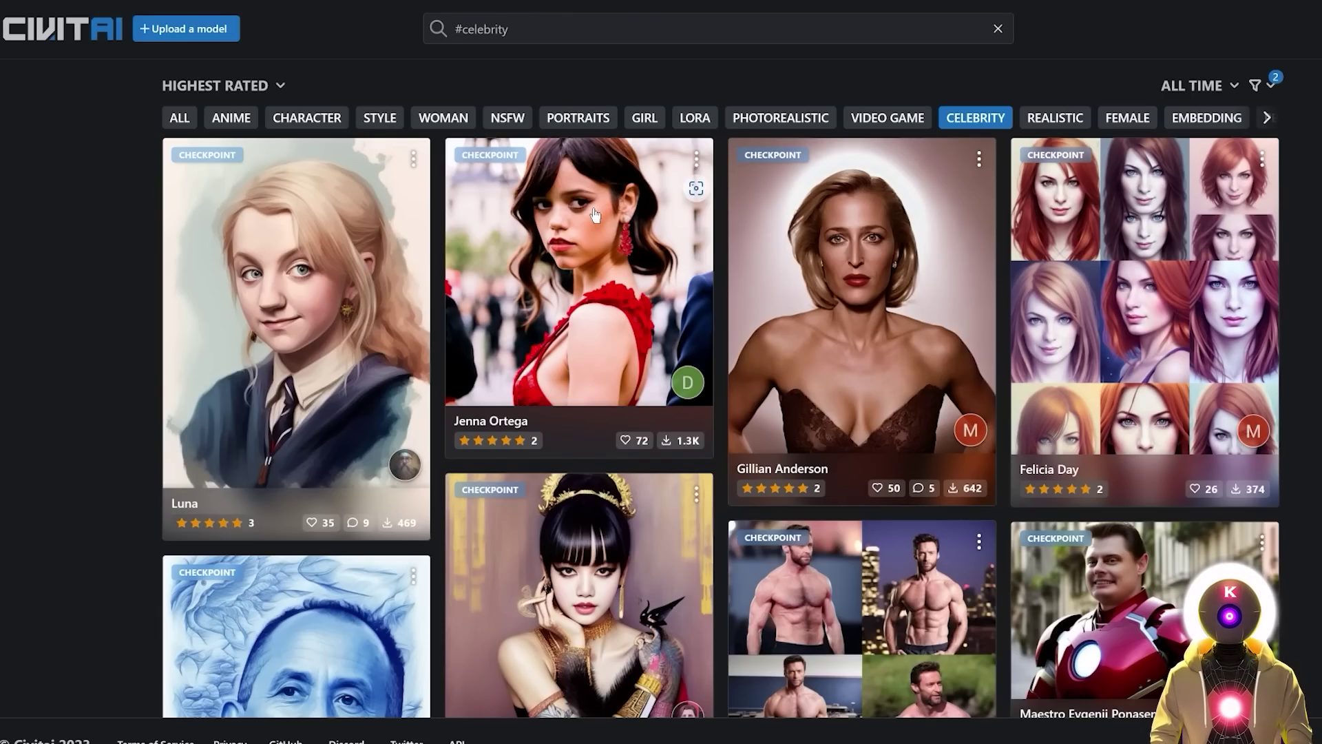
{"action": "left_click", "coordinate": [596, 217]}
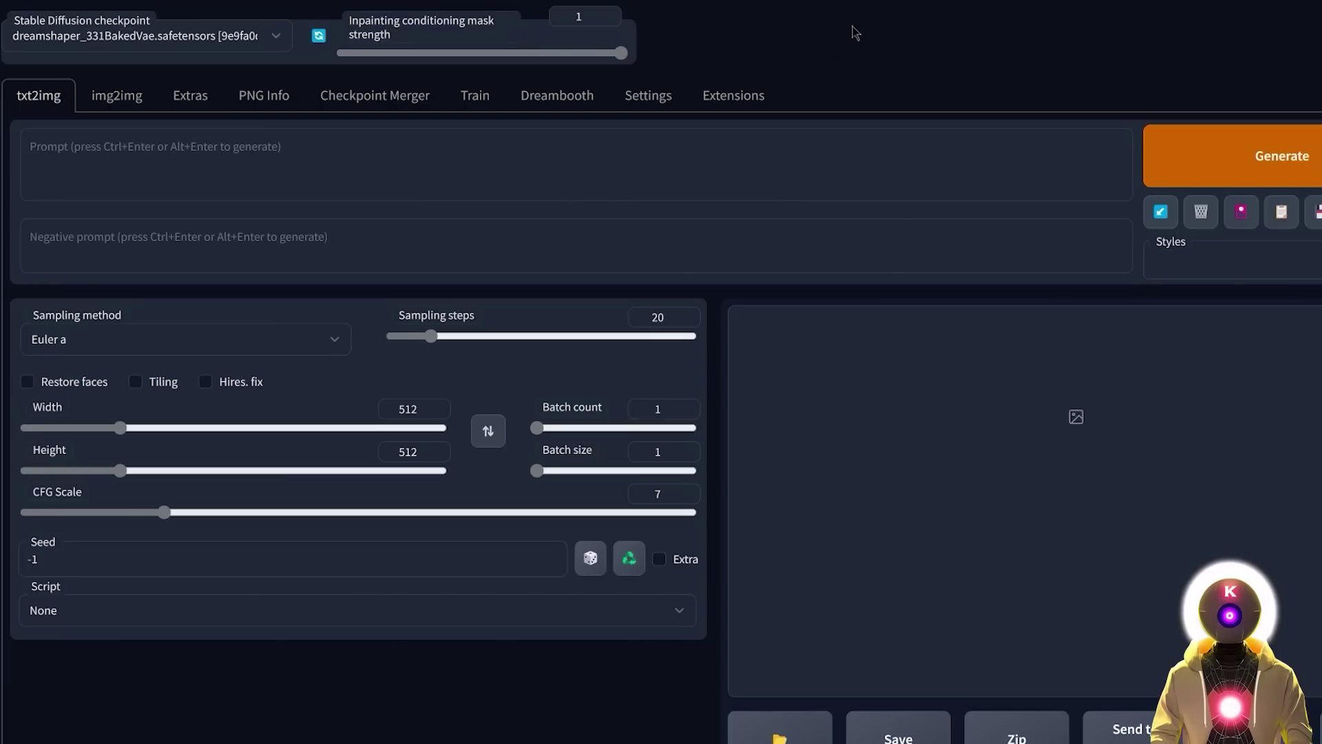
- Switch to the Stable Diffusion web UI and view the checkpoint merger
{"action": "left_click", "coordinate": [383, 104]}
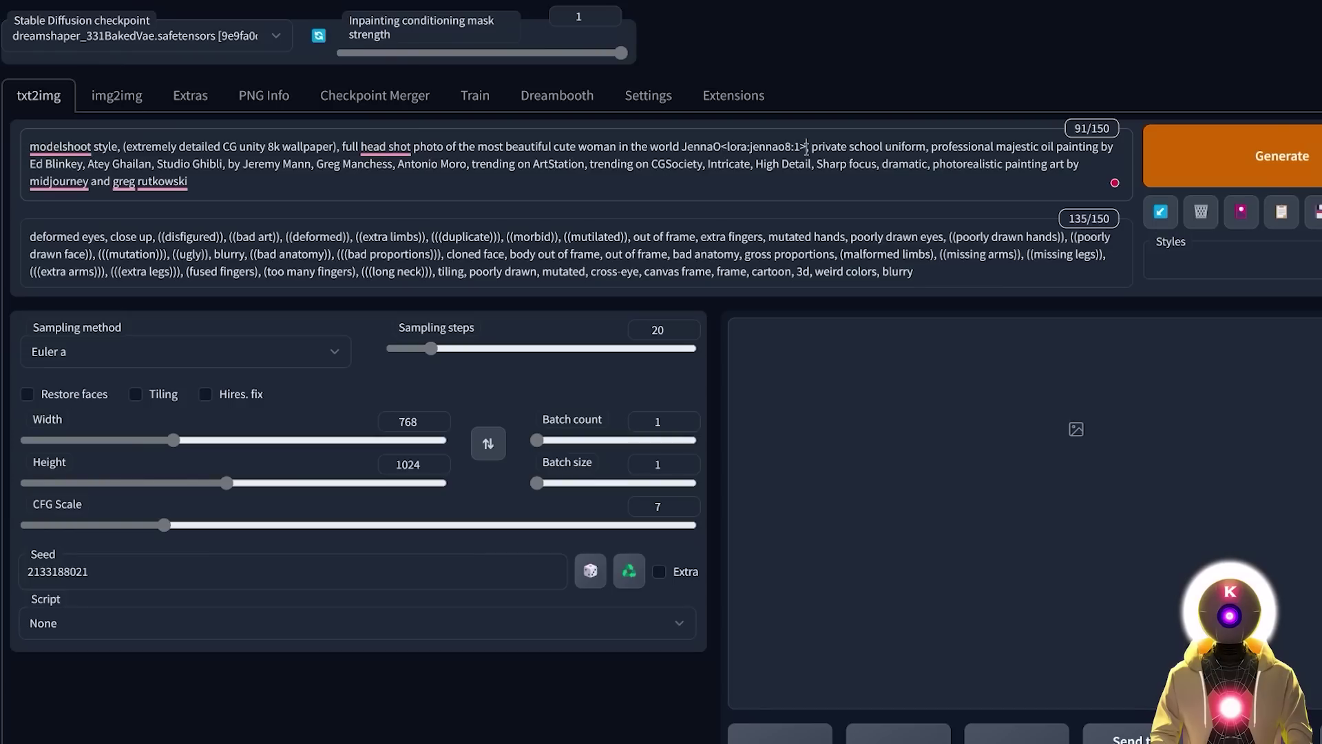
- Generate the 768 x 1024 portrait from the prompt containing <lora:jennao8:1> and view the result enlarged
{"action": "left_click_drag", "start_coordinate": [807, 147], "coordinate": [721, 150]}
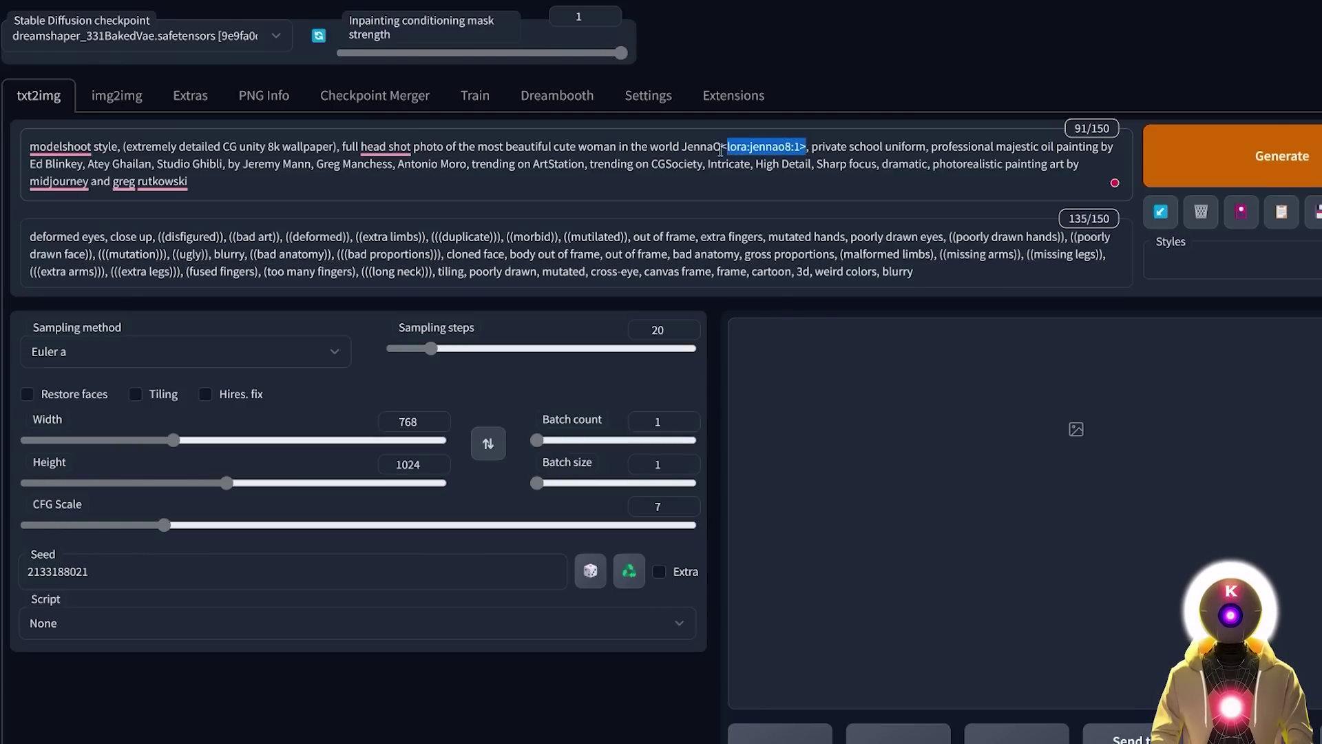
{"action": "left_click", "coordinate": [897, 180]}
{"action": "left_click", "coordinate": [1281, 156]}
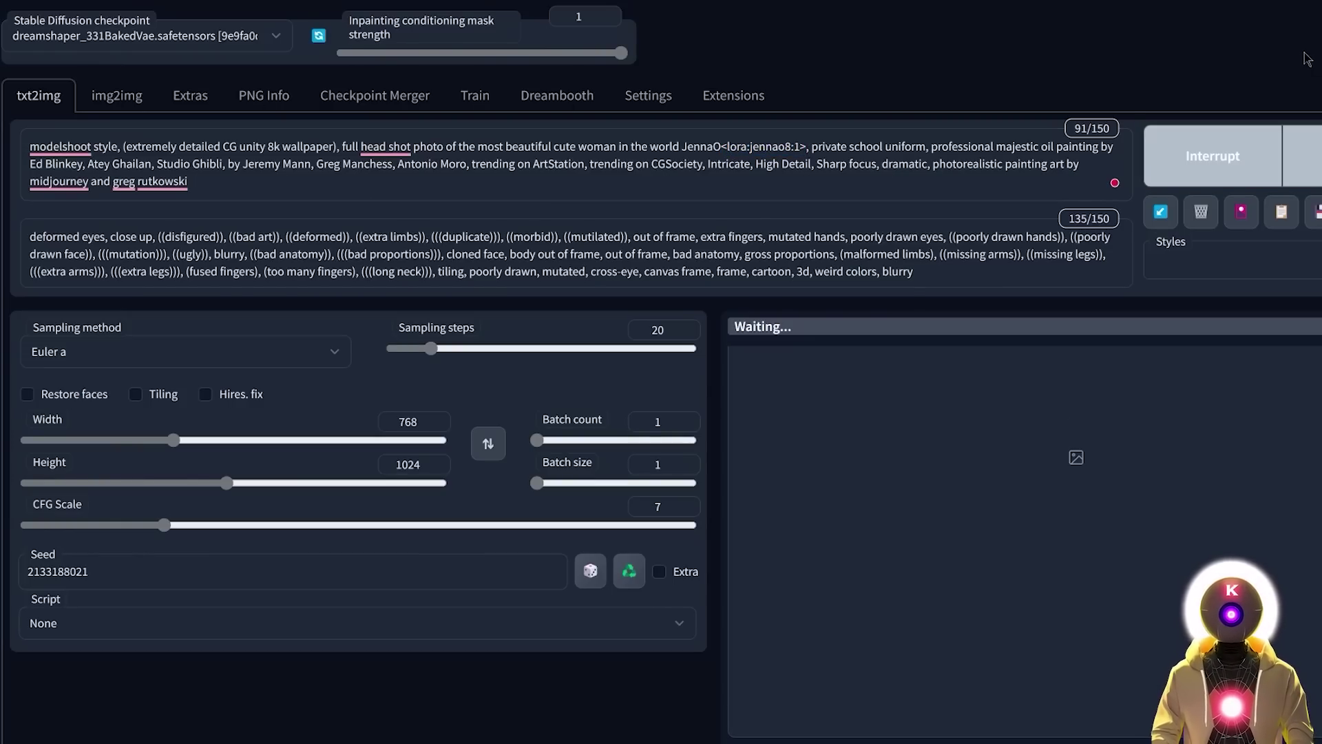
{"action": "left_click", "coordinate": [1136, 463]}
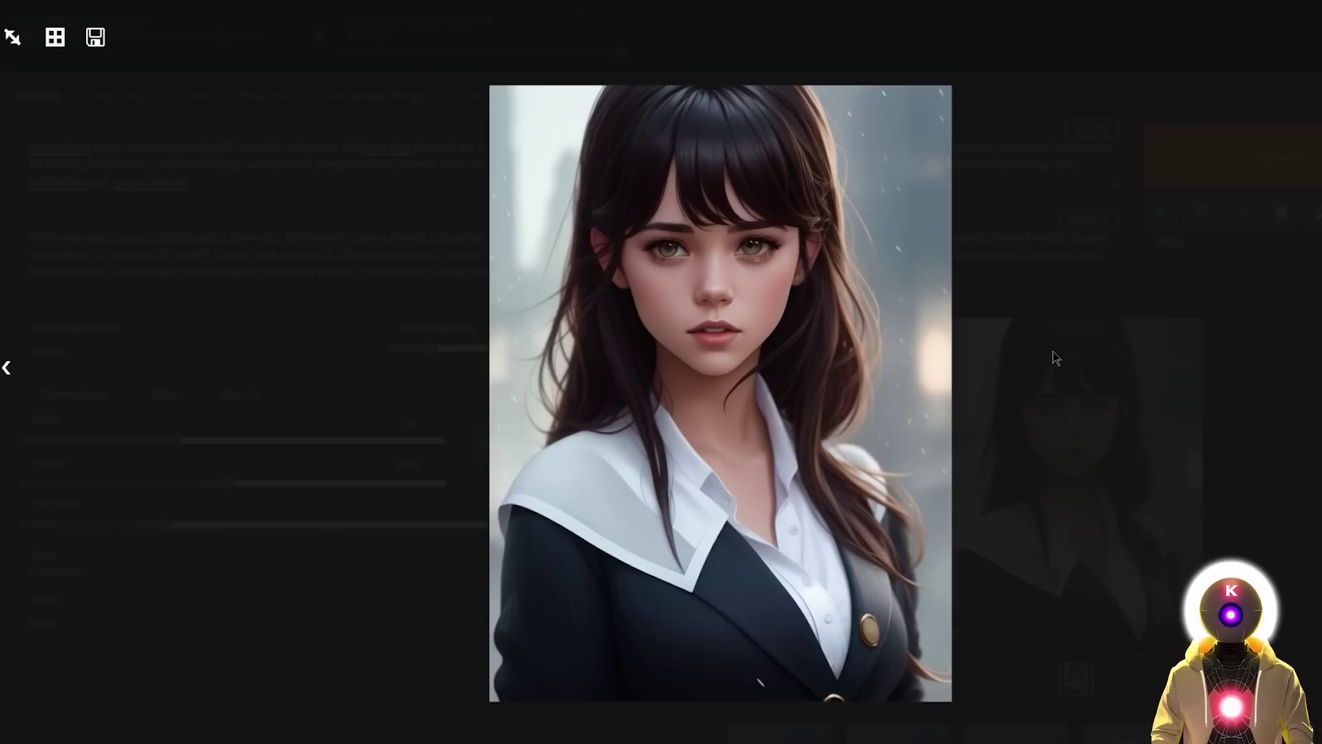
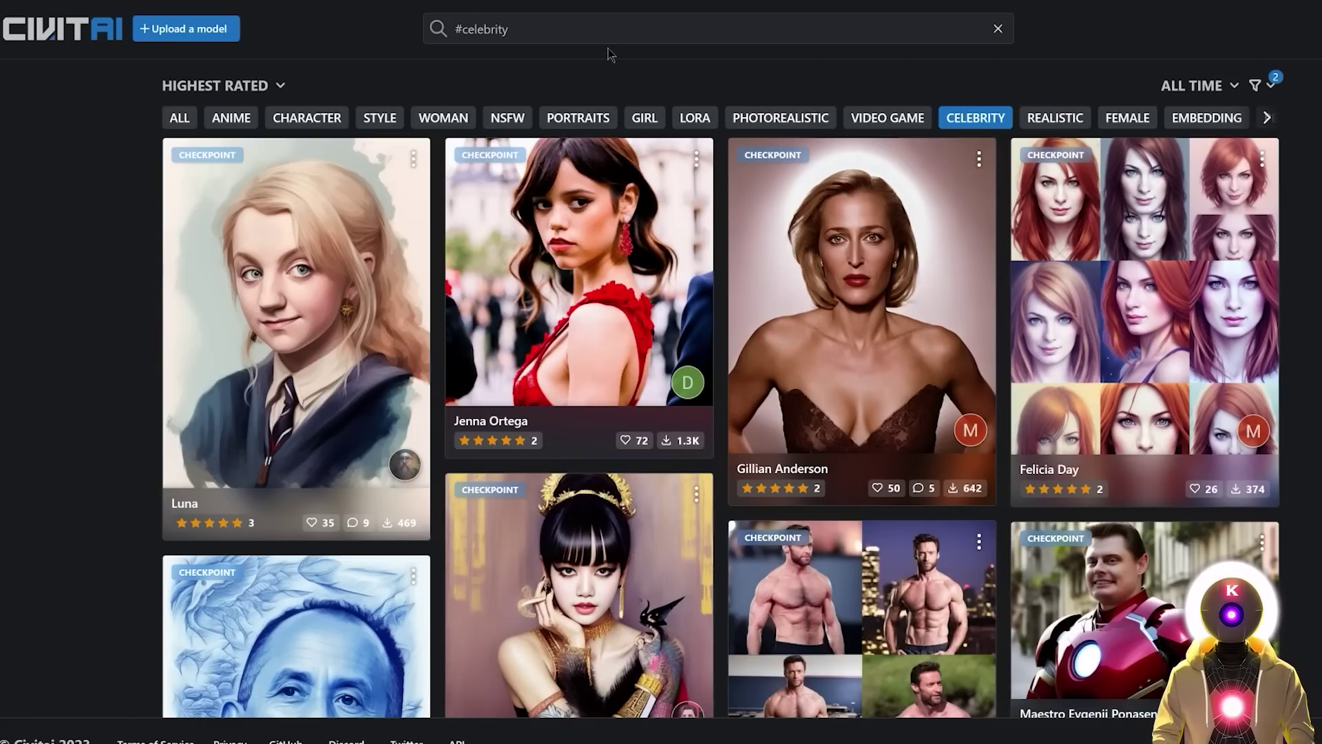
- Open the Luna checkpoint among the celebrity models on Civitai and download its latest version
{"action": "left_click", "coordinate": [325, 323]}
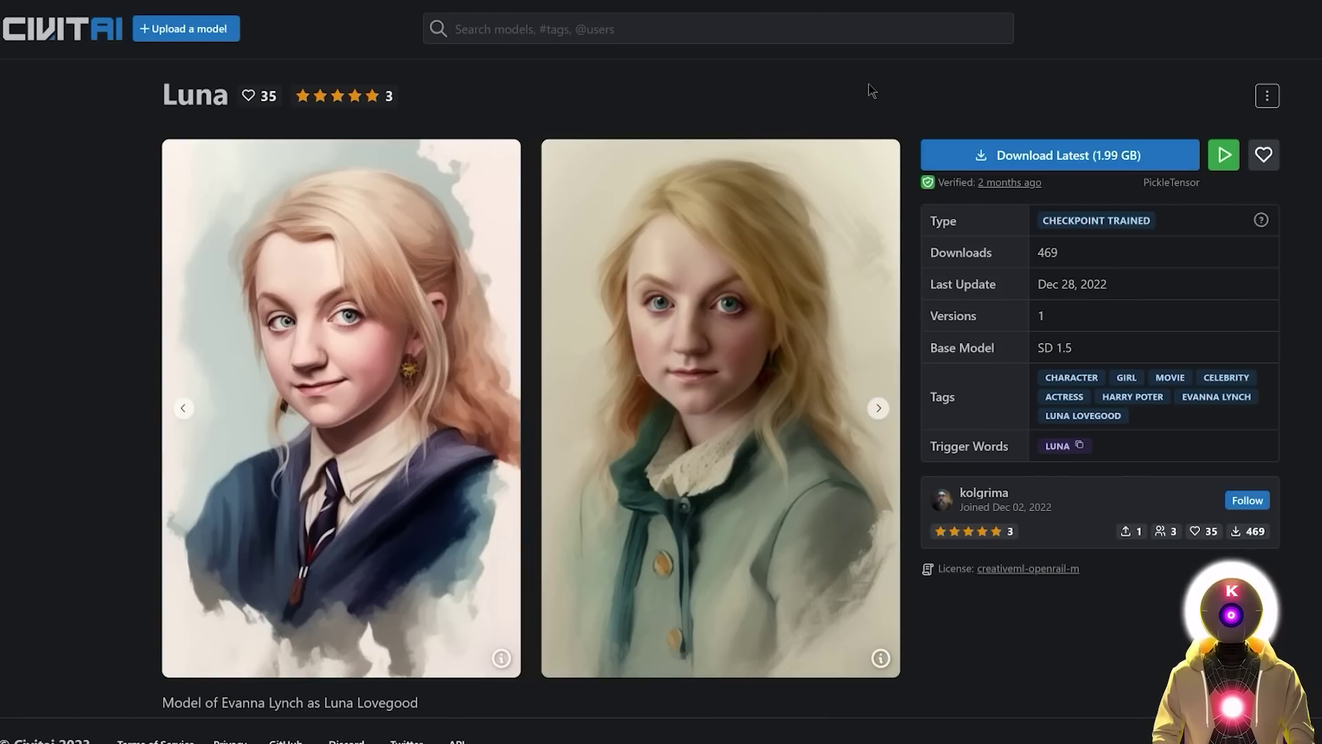
{"action": "left_click", "coordinate": [1081, 155]}
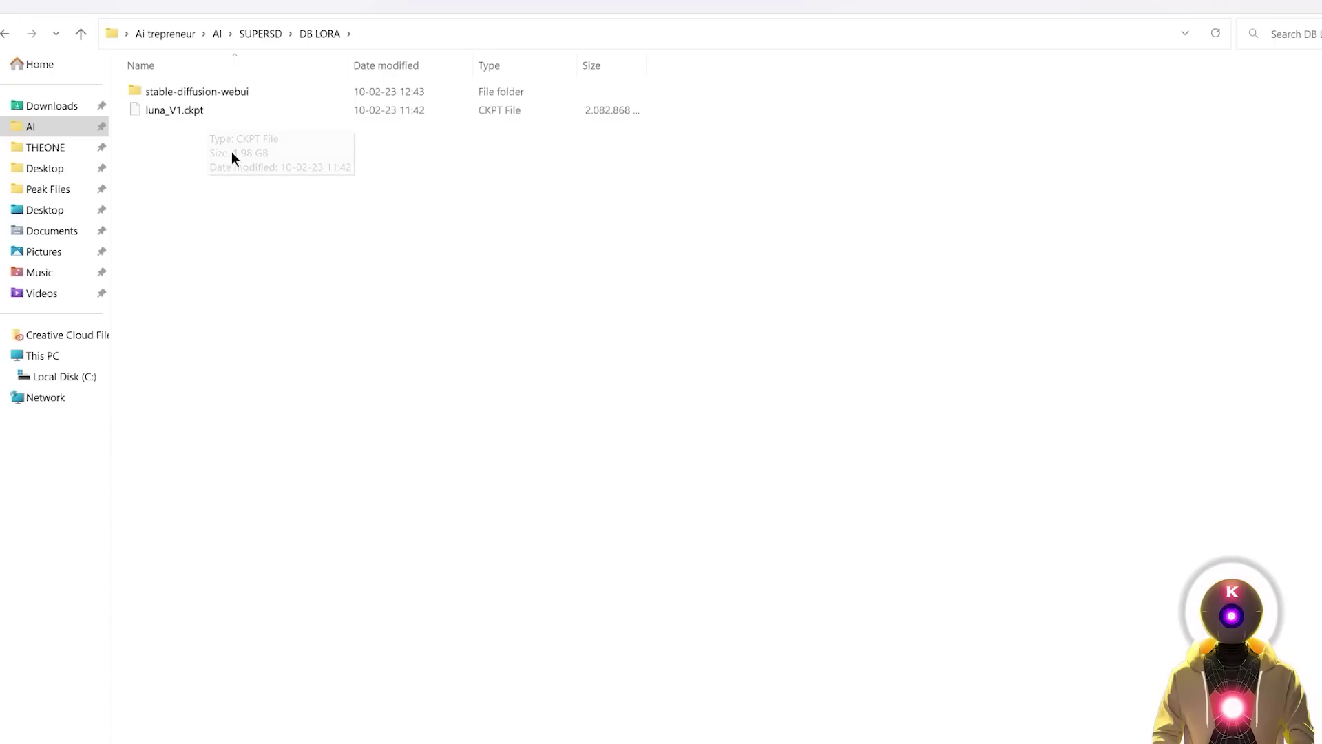
- Place luna_V1.ckpt from the DB LORA folder into the stable-diffusion-webui models\Stable-diffusion folder
{"action": "left_click", "coordinate": [215, 113]}
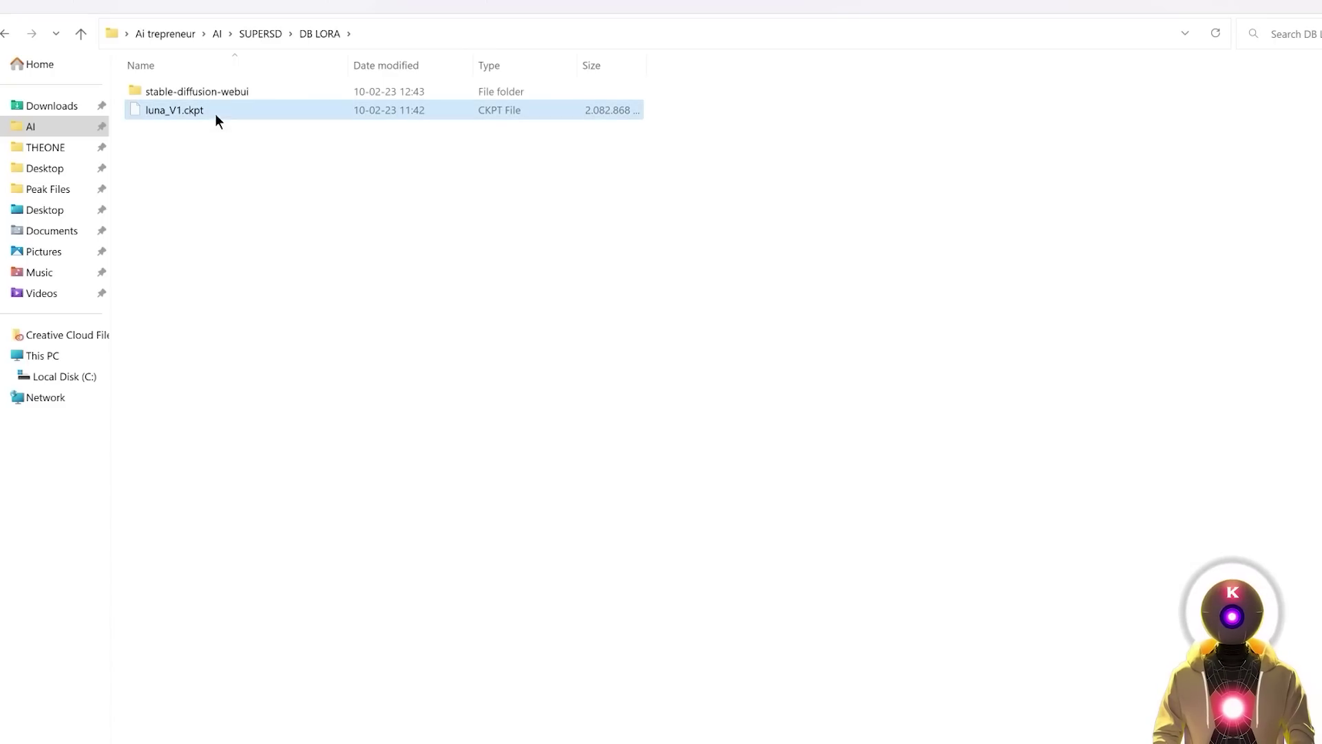
{"action": "double_click", "coordinate": [206, 91]}
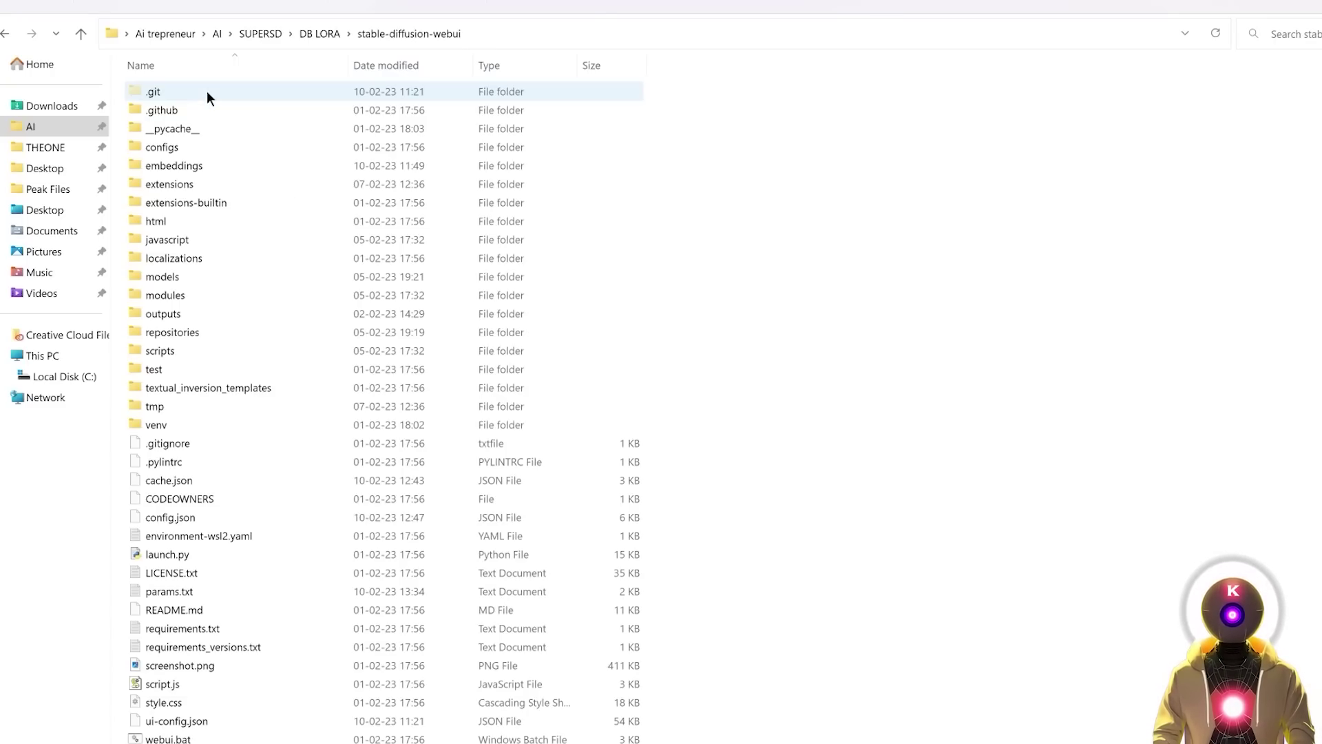
{"action": "double_click", "coordinate": [164, 278]}
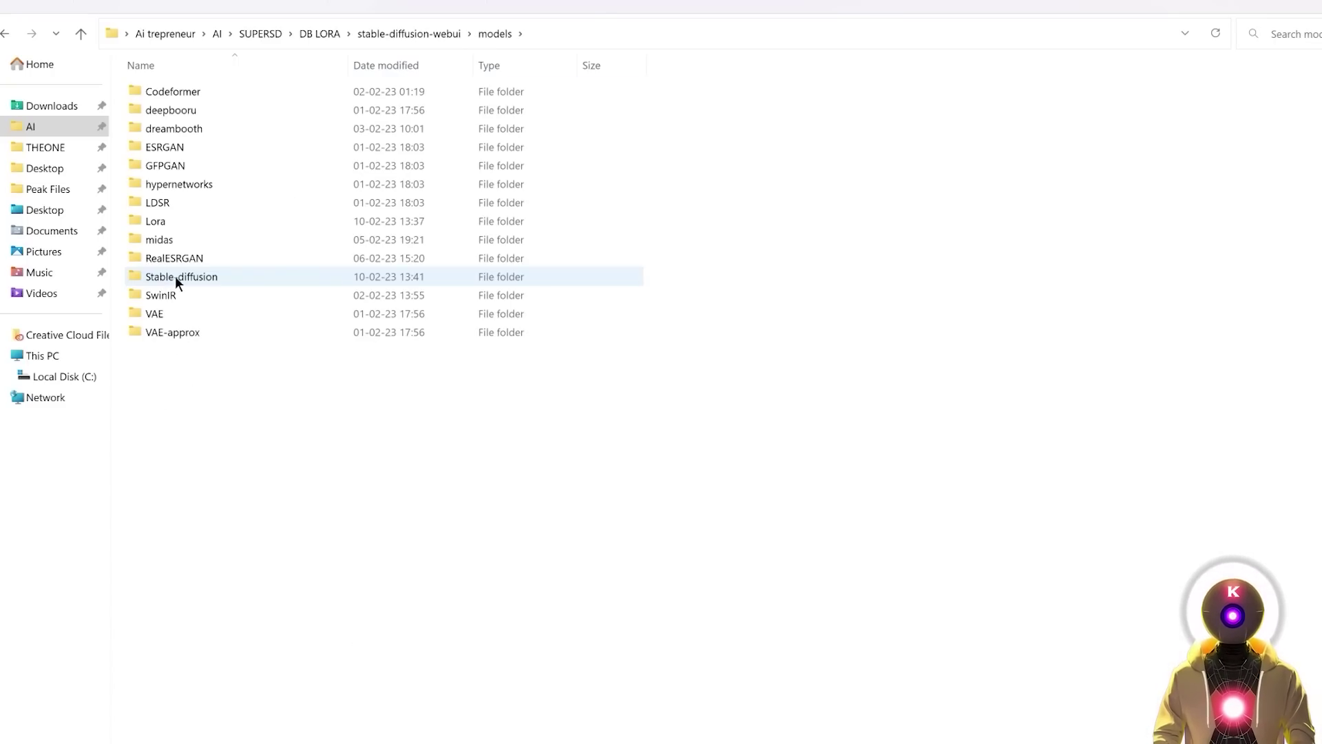
{"action": "double_click", "coordinate": [175, 275]}
{"action": "key", "text": "ctrl+v"}
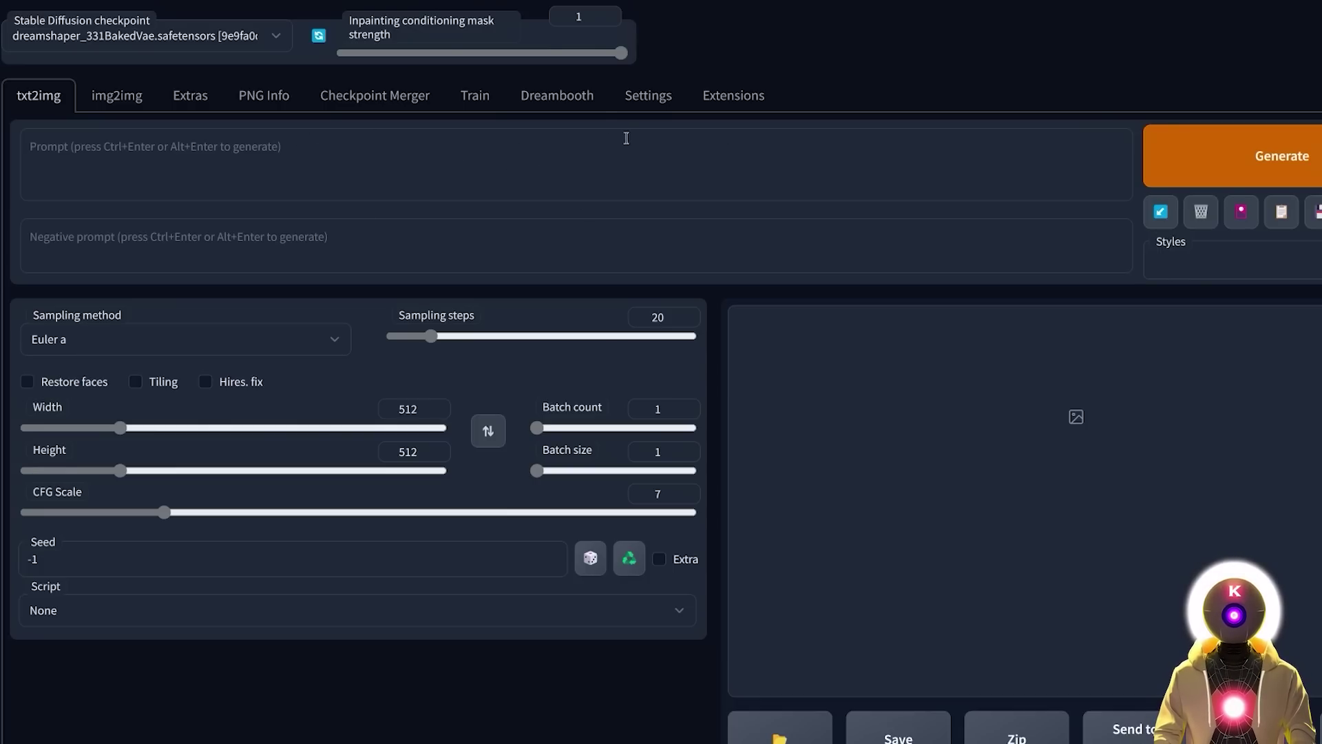
- Load the luna_V1.ckpt checkpoint and apply the generation data copied from the first Luna sample image on Civitai to txt2img
{"action": "left_click", "coordinate": [193, 39]}
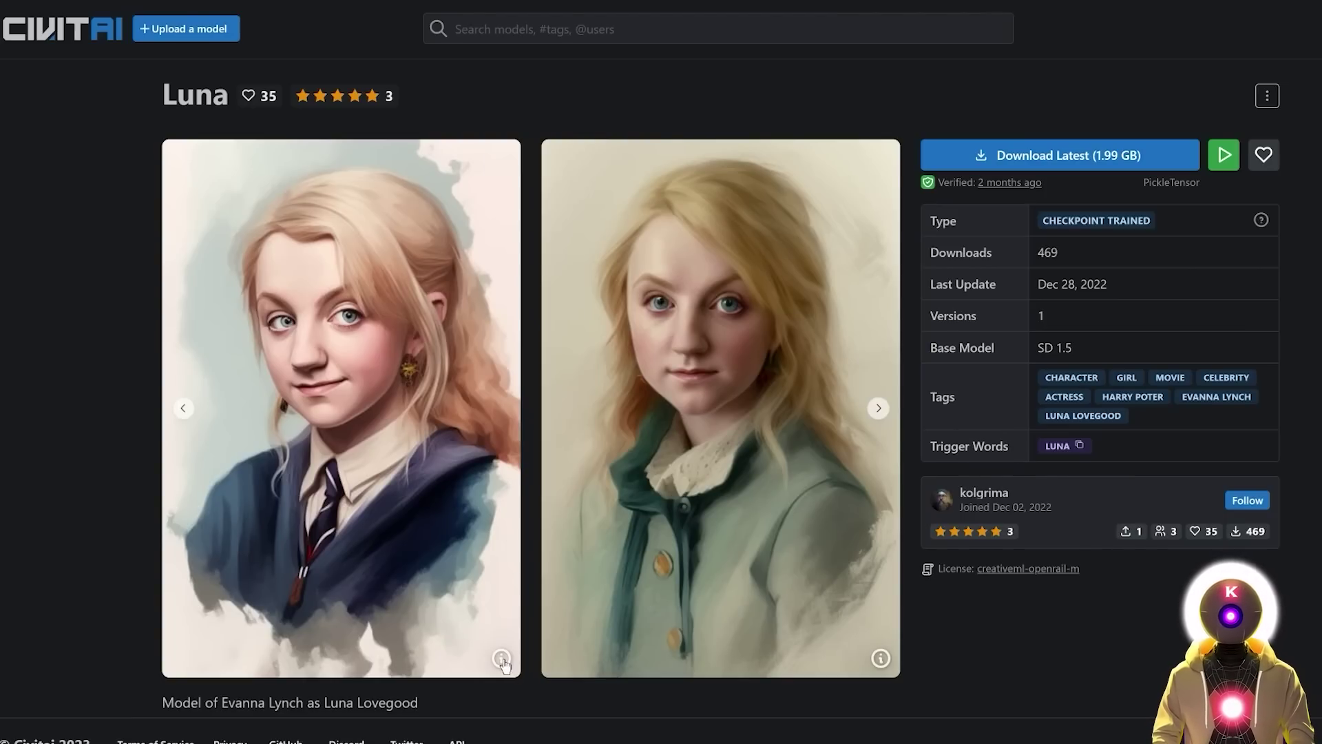
{"action": "left_click", "coordinate": [501, 657]}
{"action": "left_click", "coordinate": [413, 613]}
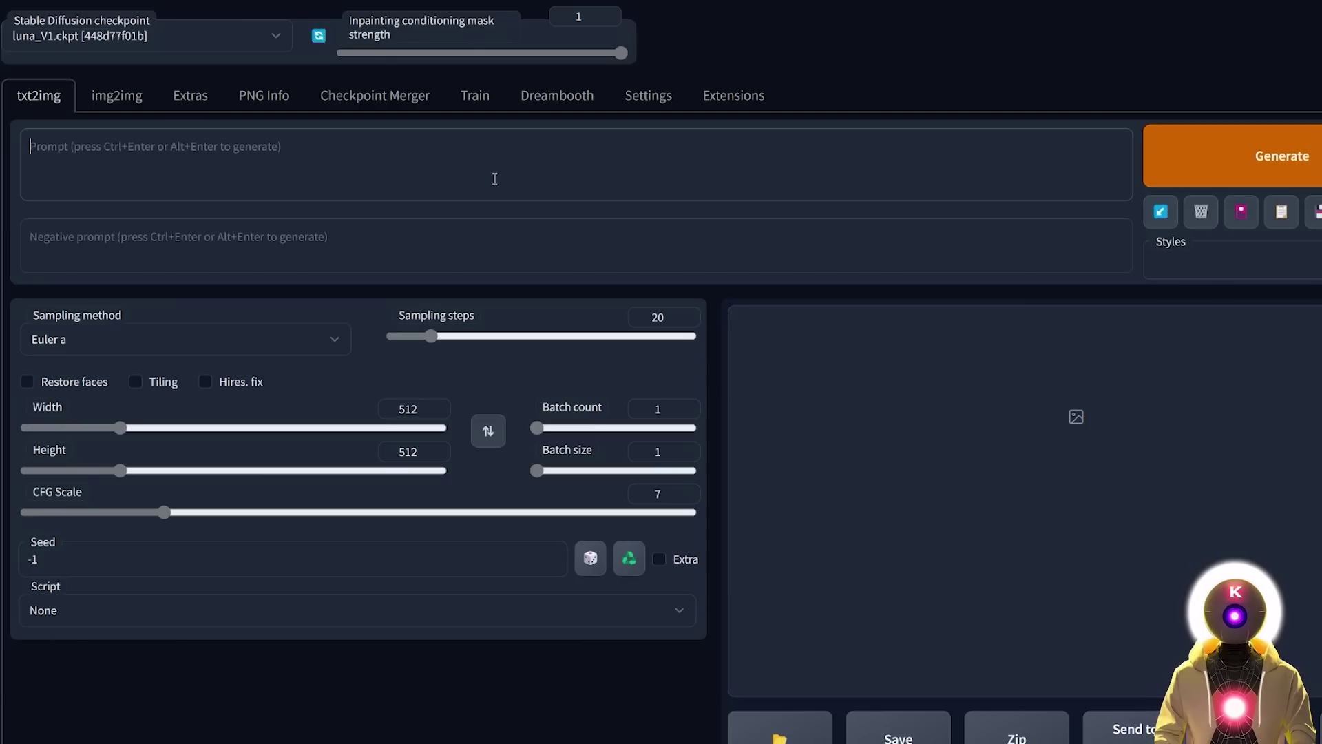
{"action": "key", "text": "ctrl+v"}
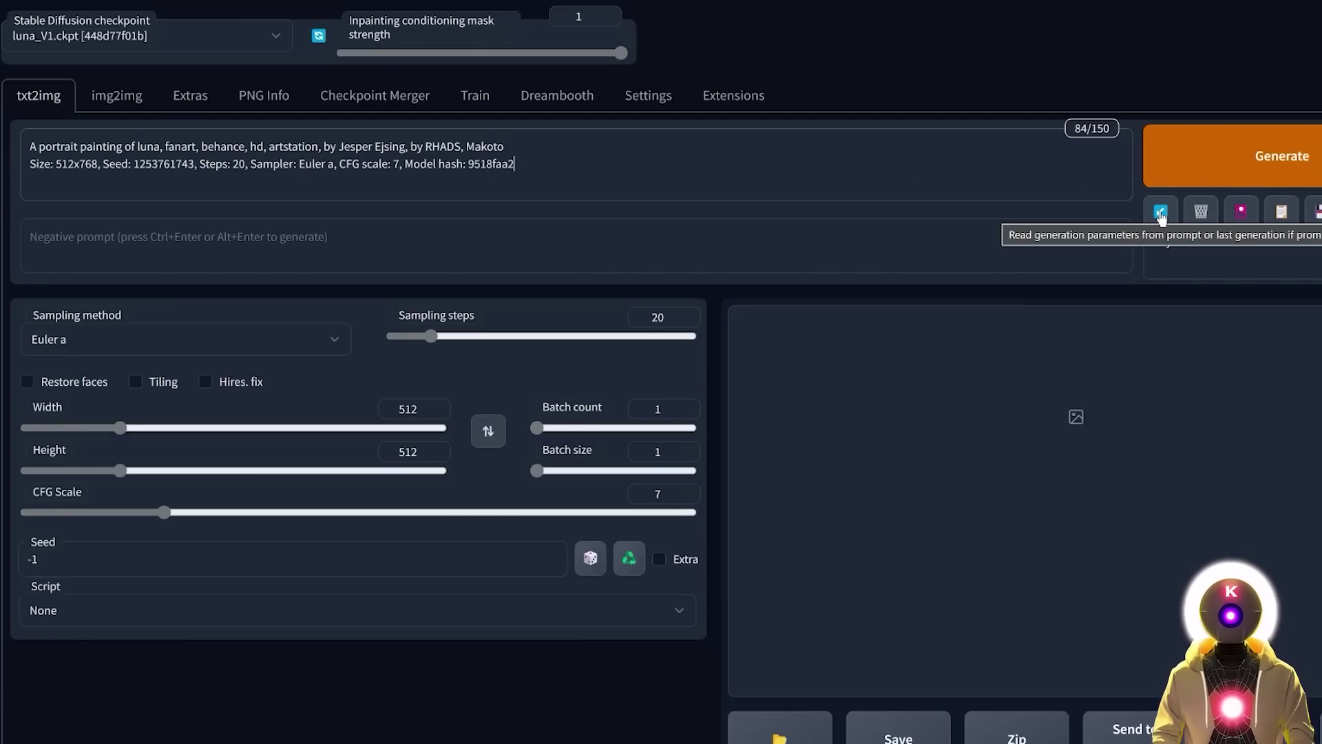
{"action": "left_click", "coordinate": [1160, 212]}
- Generate the 512 x 768 Luna portrait and view the result enlarged
{"action": "left_click", "coordinate": [1257, 172]}
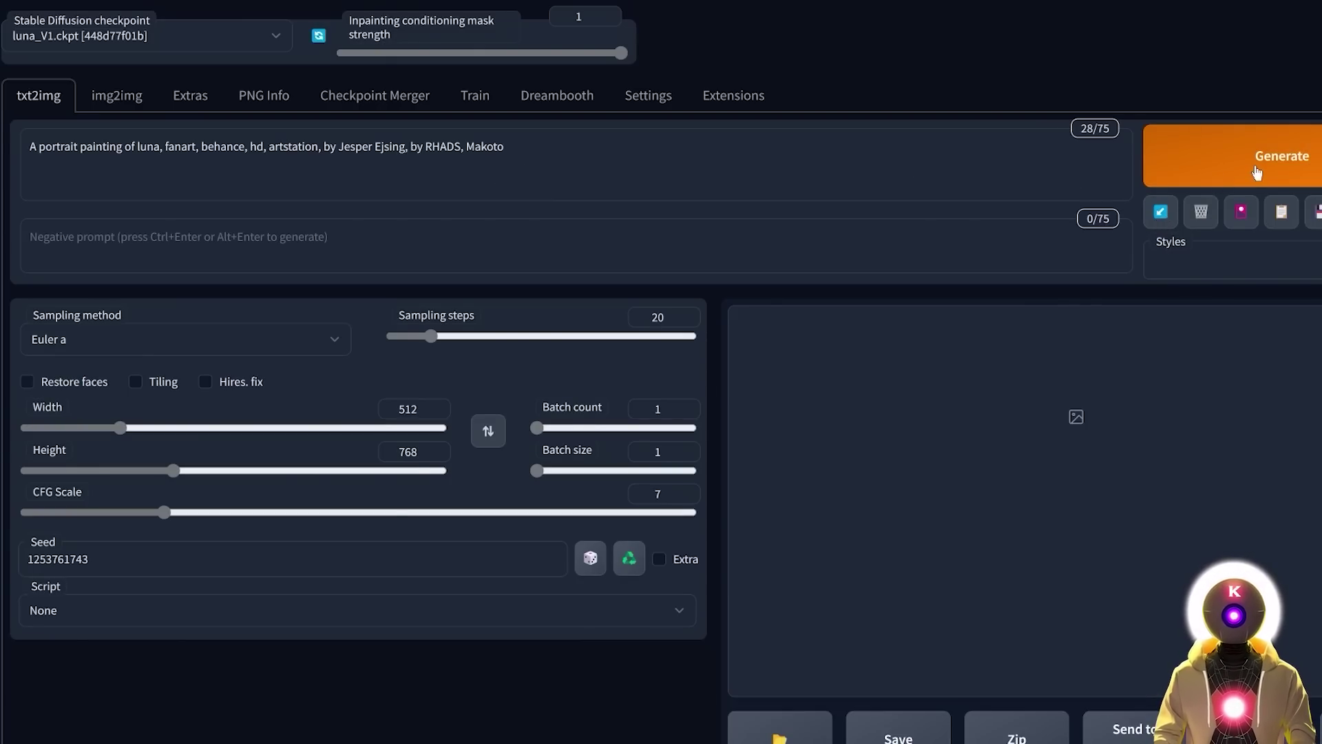
{"action": "left_click", "coordinate": [1159, 444]}
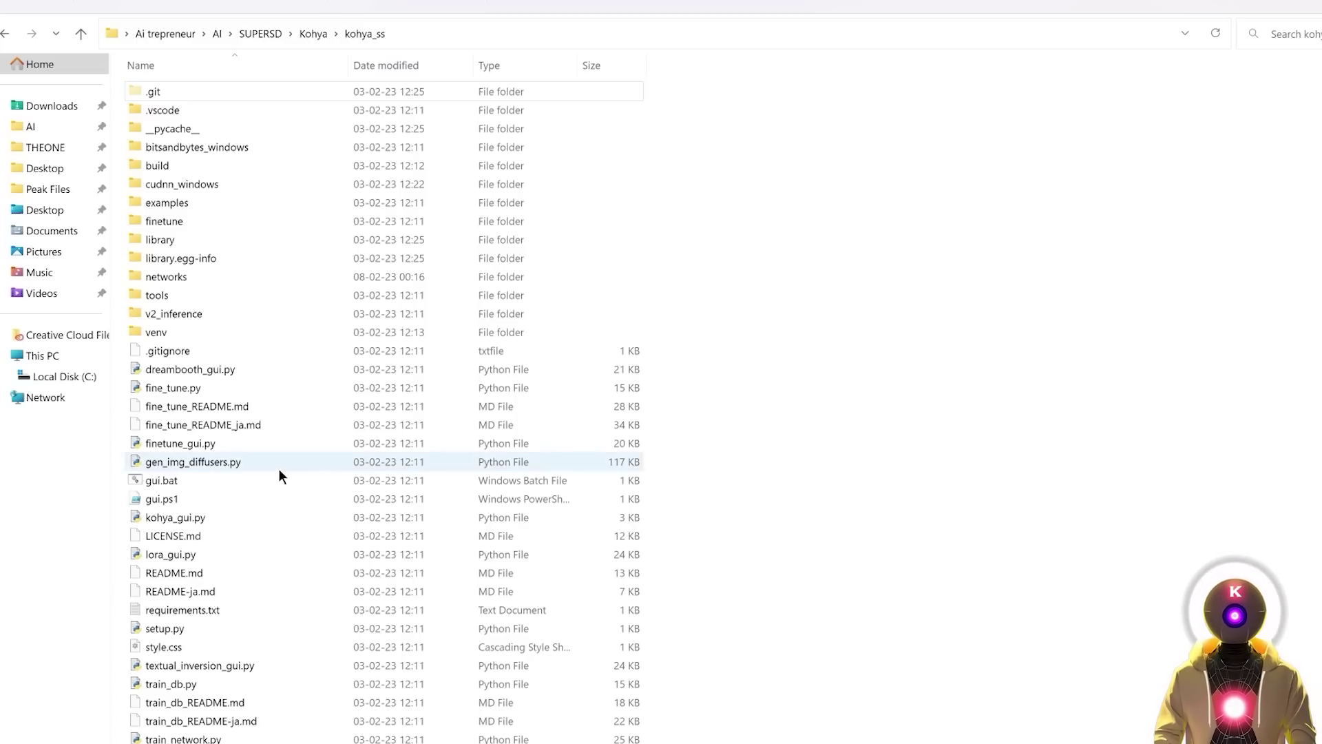
- Launch Kohya's GUI with gui.bat, opening its local URL in the browser, and go to the Extract LoRA utility
{"action": "double_click", "coordinate": [168, 479]}
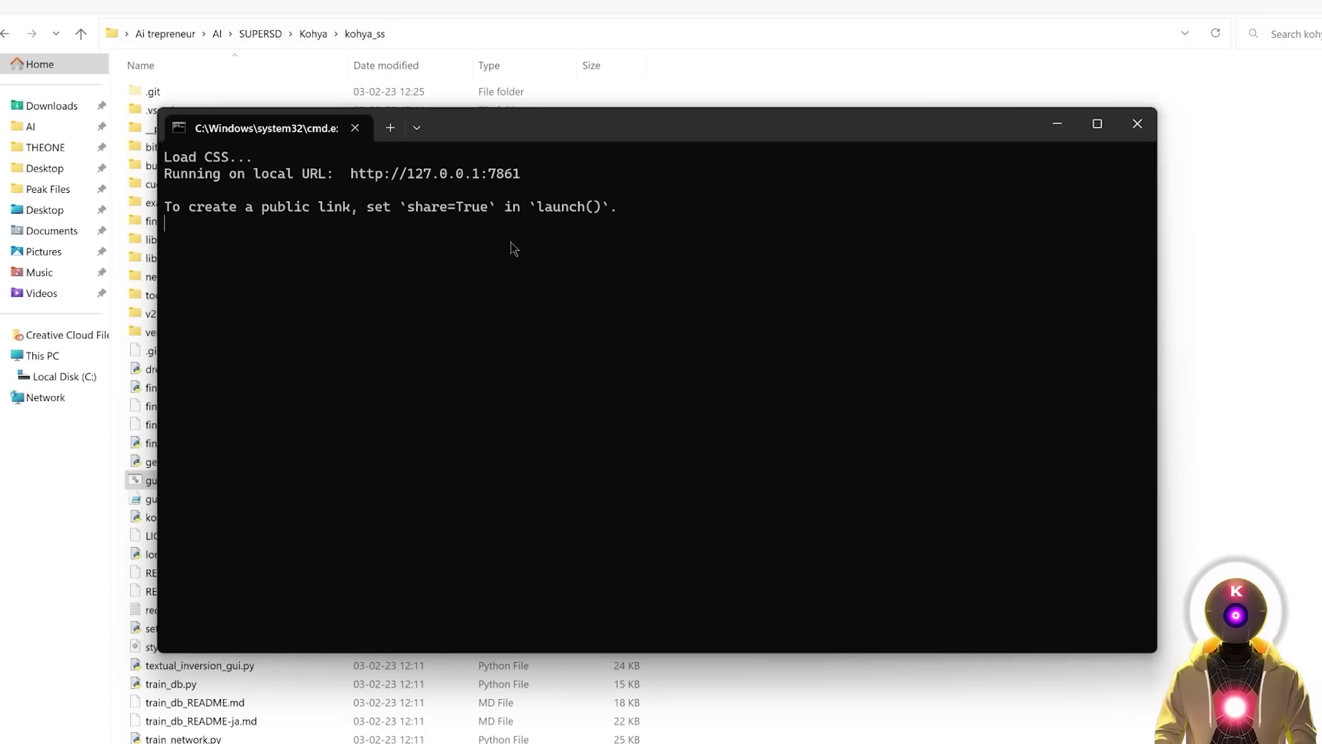
{"action": "left_click", "coordinate": [476, 175], "text": "ctrl"}
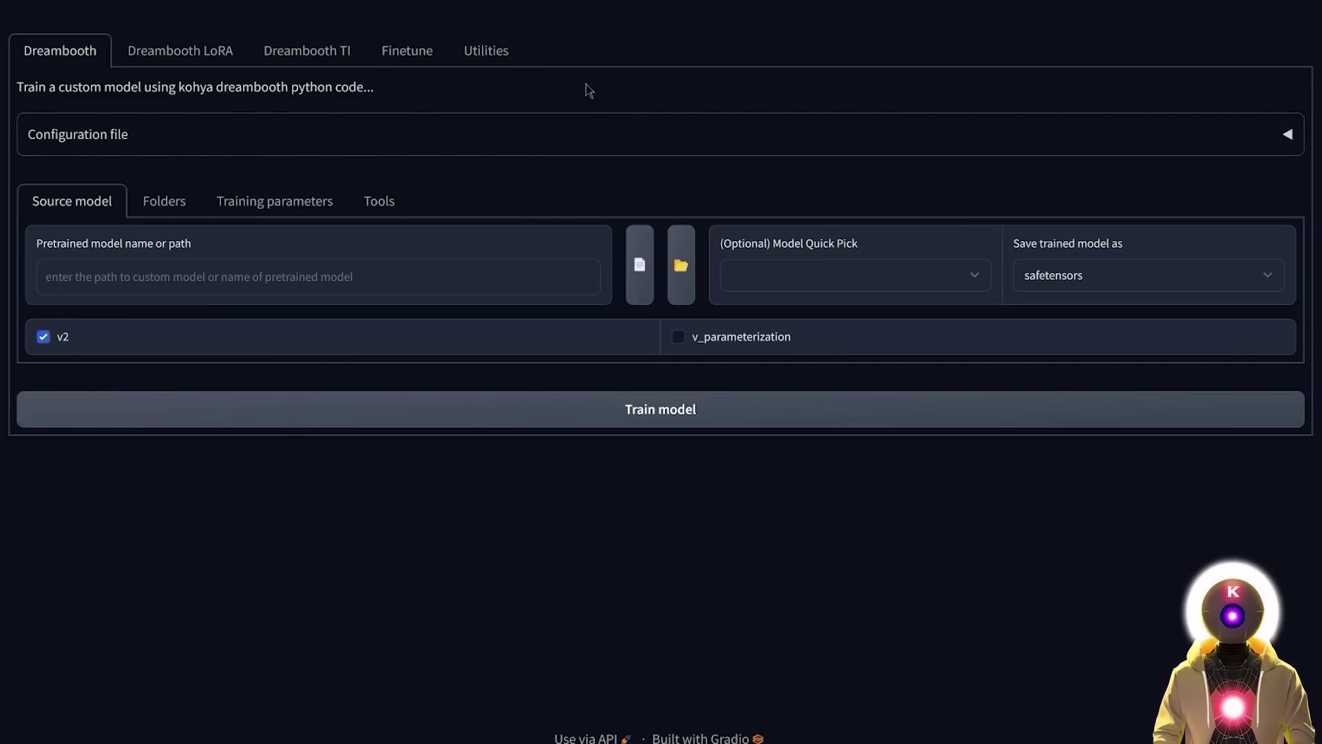
{"action": "left_click", "coordinate": [485, 52]}
{"action": "left_click", "coordinate": [280, 113]}
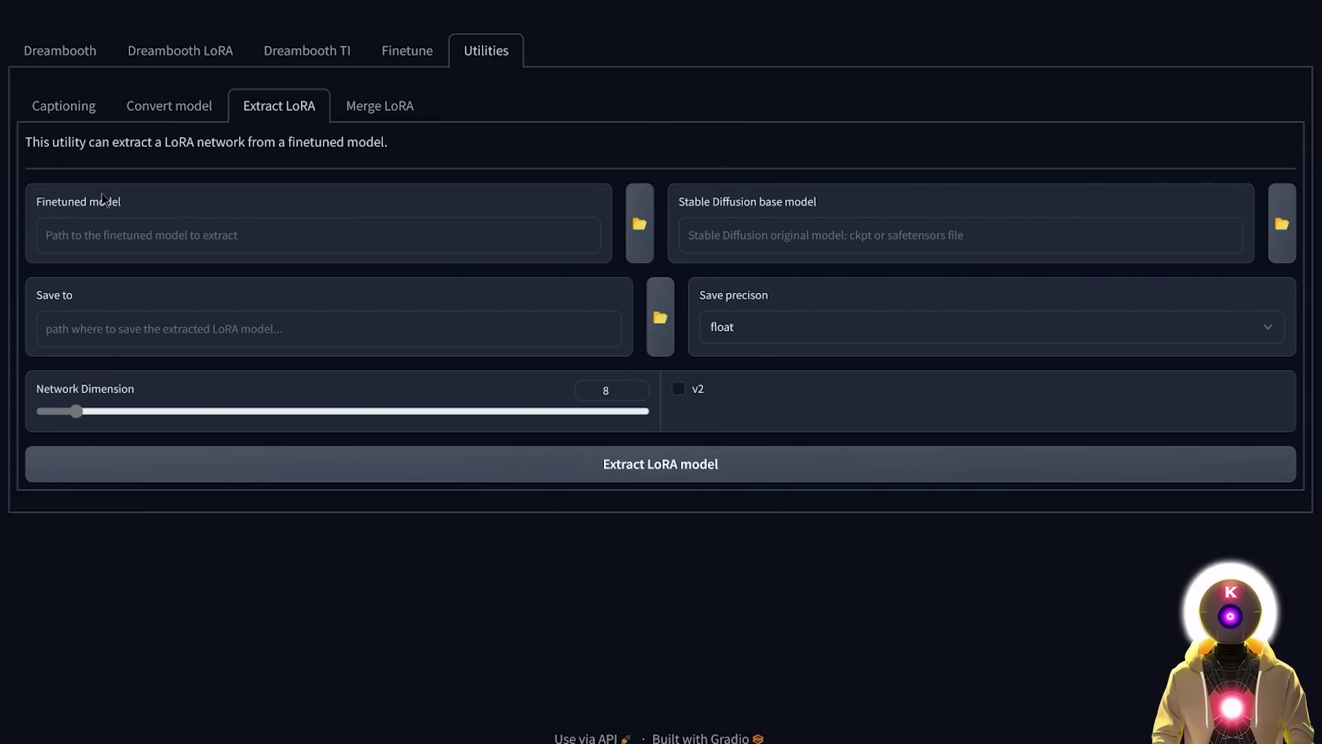
- Choose luna_V1.ckpt from the stable-diffusion-webui models\Stable-diffusion folder as the finetuned model
{"action": "left_click", "coordinate": [646, 239]}
{"action": "double_click", "coordinate": [184, 200]}
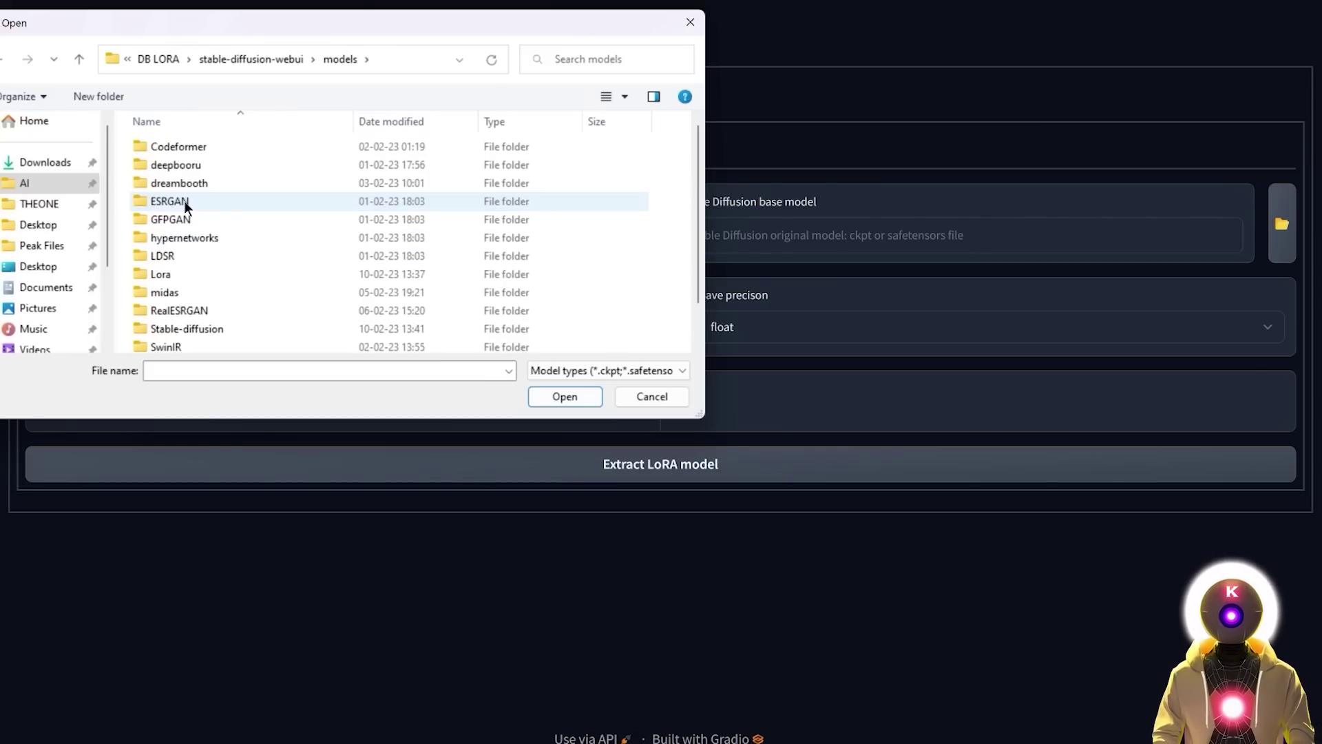
{"action": "double_click", "coordinate": [193, 327]}
{"action": "left_click", "coordinate": [199, 238]}
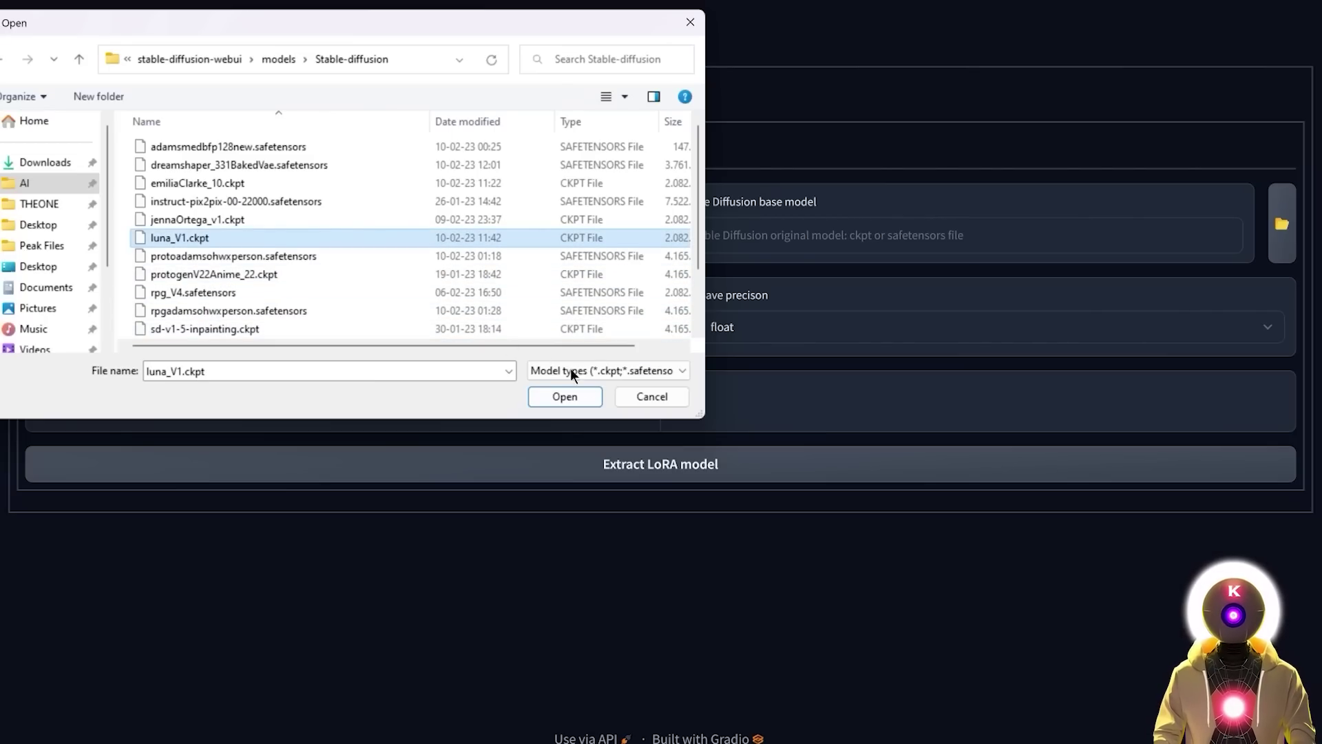
{"action": "left_click", "coordinate": [565, 396]}
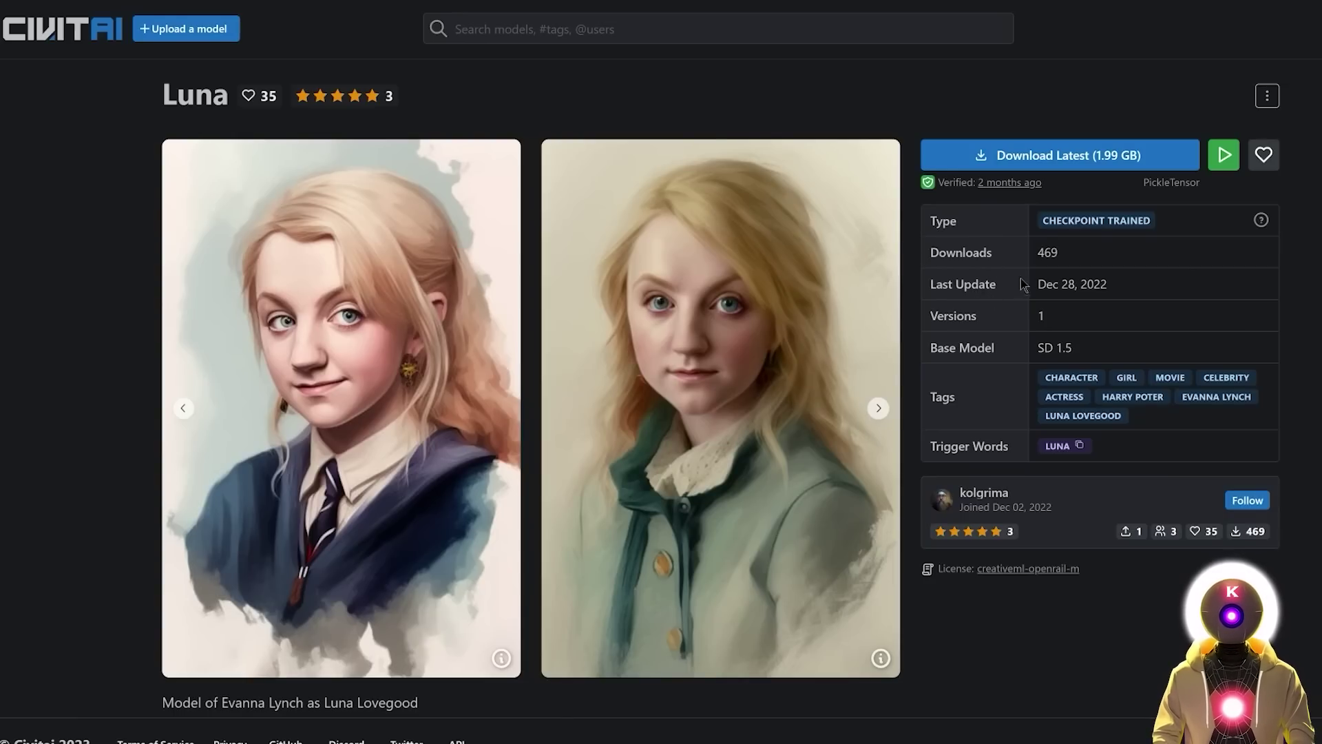
- Check Luna's base model version on its Civitai page and choose v1-5-pruned.ckpt as the Stable Diffusion base model
{"action": "left_click_drag", "start_coordinate": [930, 346], "coordinate": [1009, 351]}
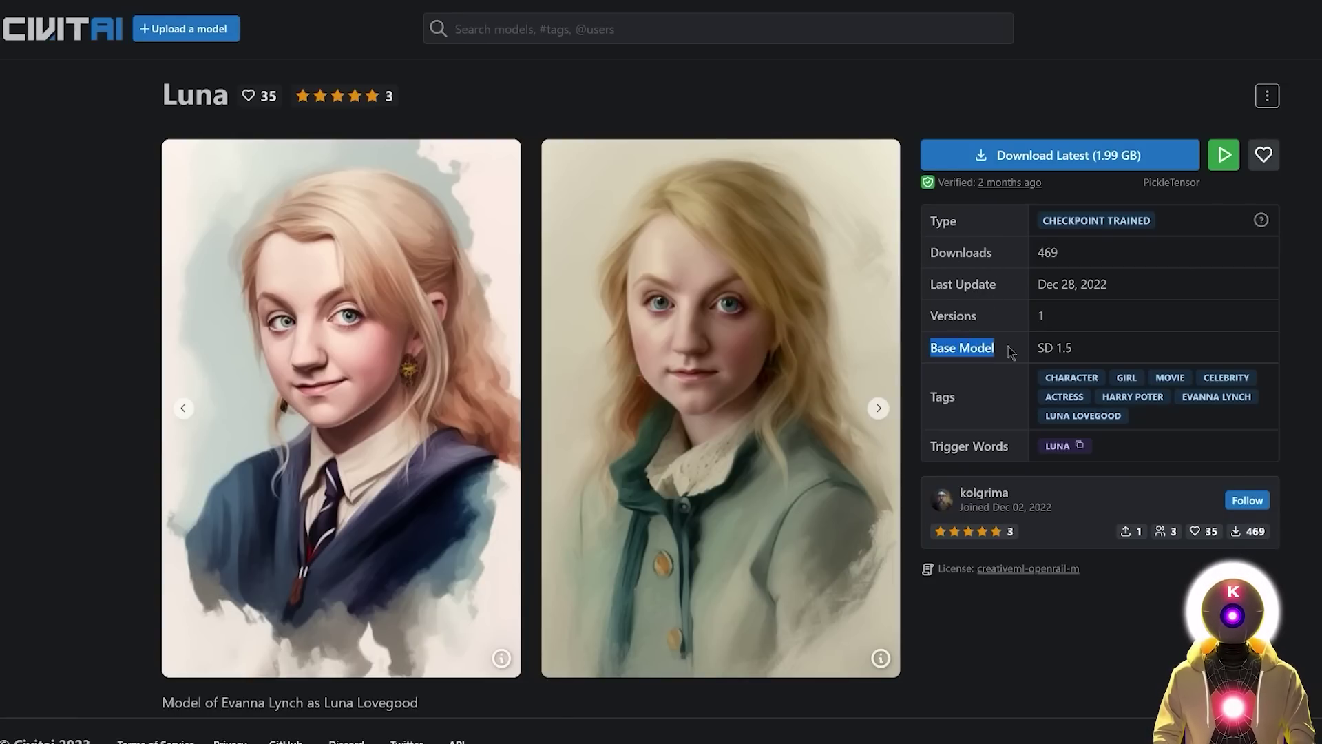
{"action": "left_click", "coordinate": [1040, 353]}
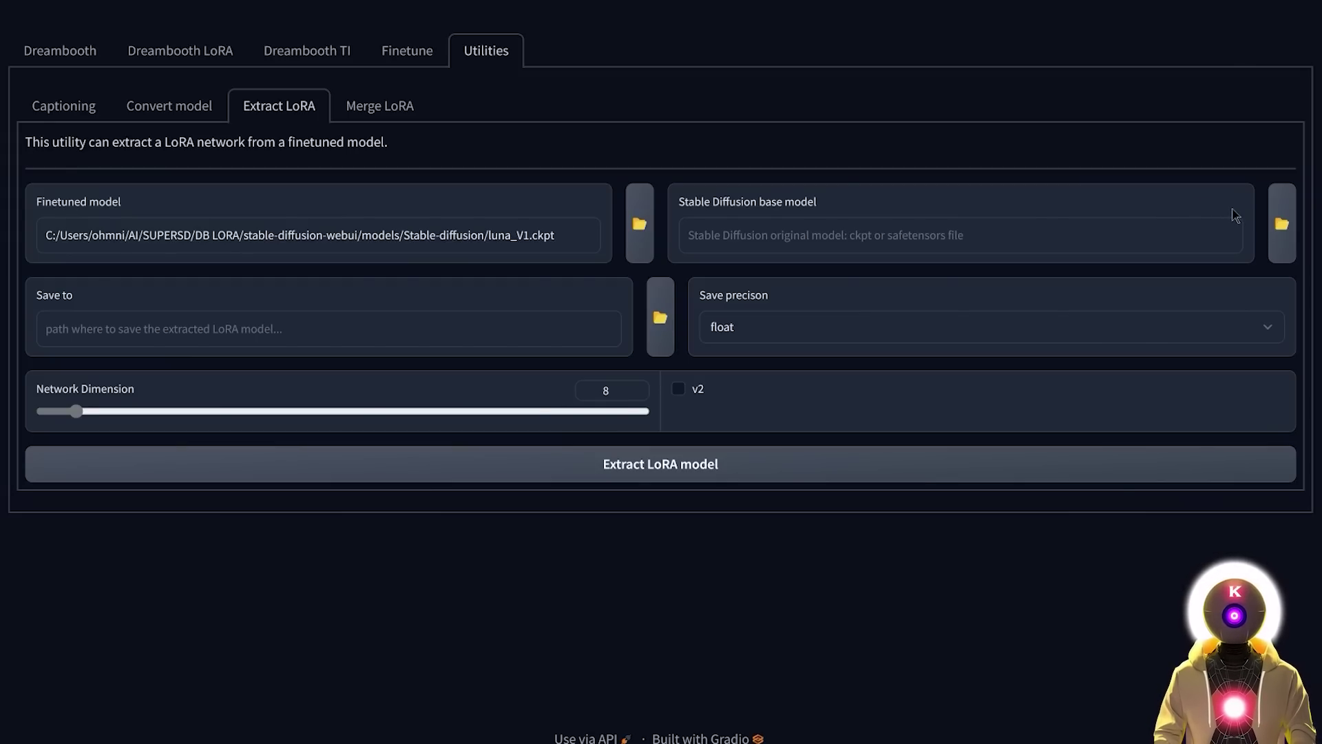
{"action": "left_click", "coordinate": [1274, 238]}
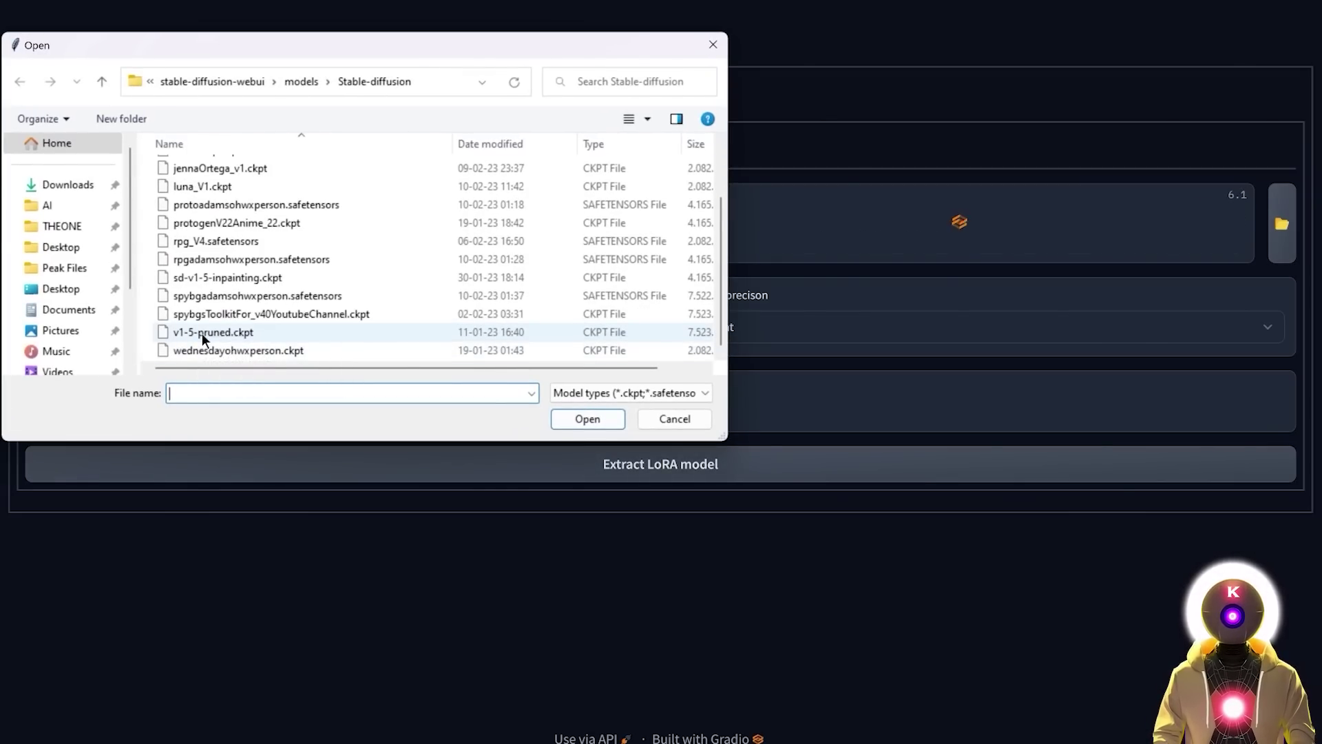
{"action": "left_click", "coordinate": [201, 333]}
{"action": "left_click", "coordinate": [578, 416]}
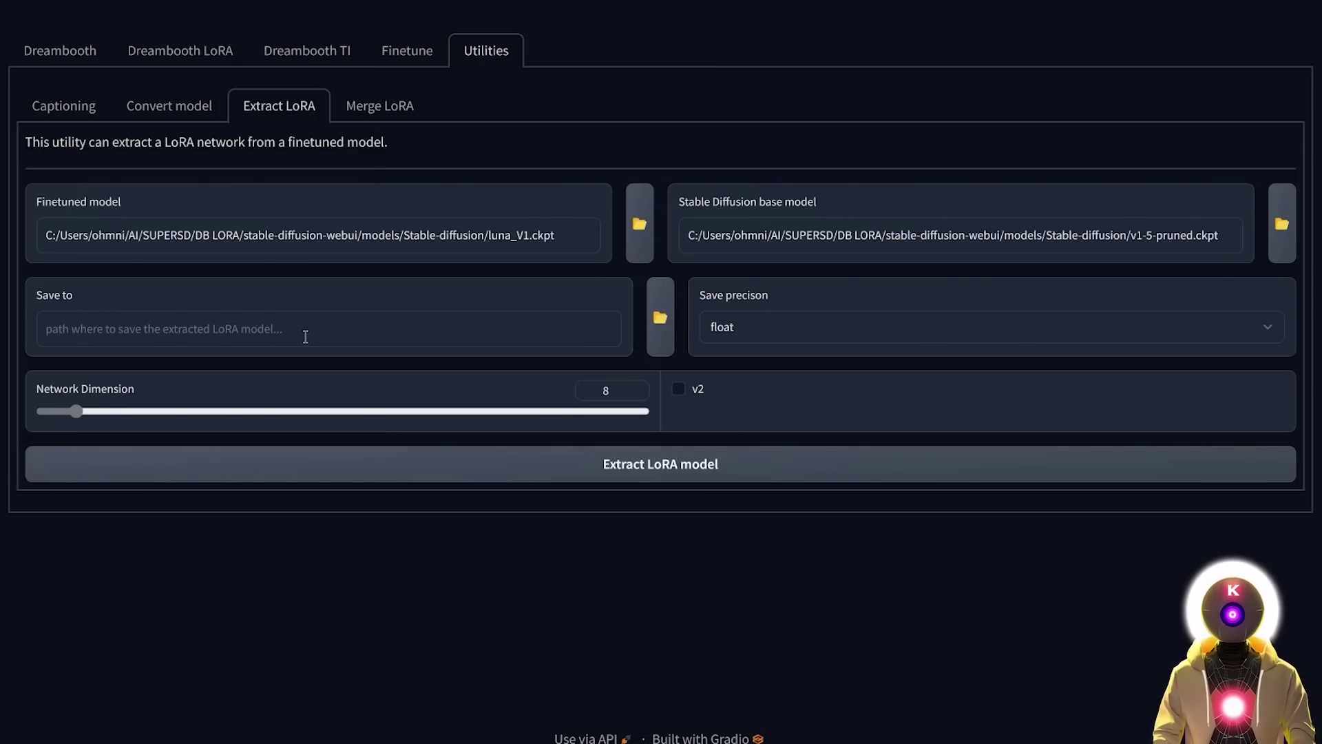
- Set the extracted LoRA to save as lunalora.safetensors in the models\Lora folder, with fp16 save precision
{"action": "left_click", "coordinate": [658, 317]}
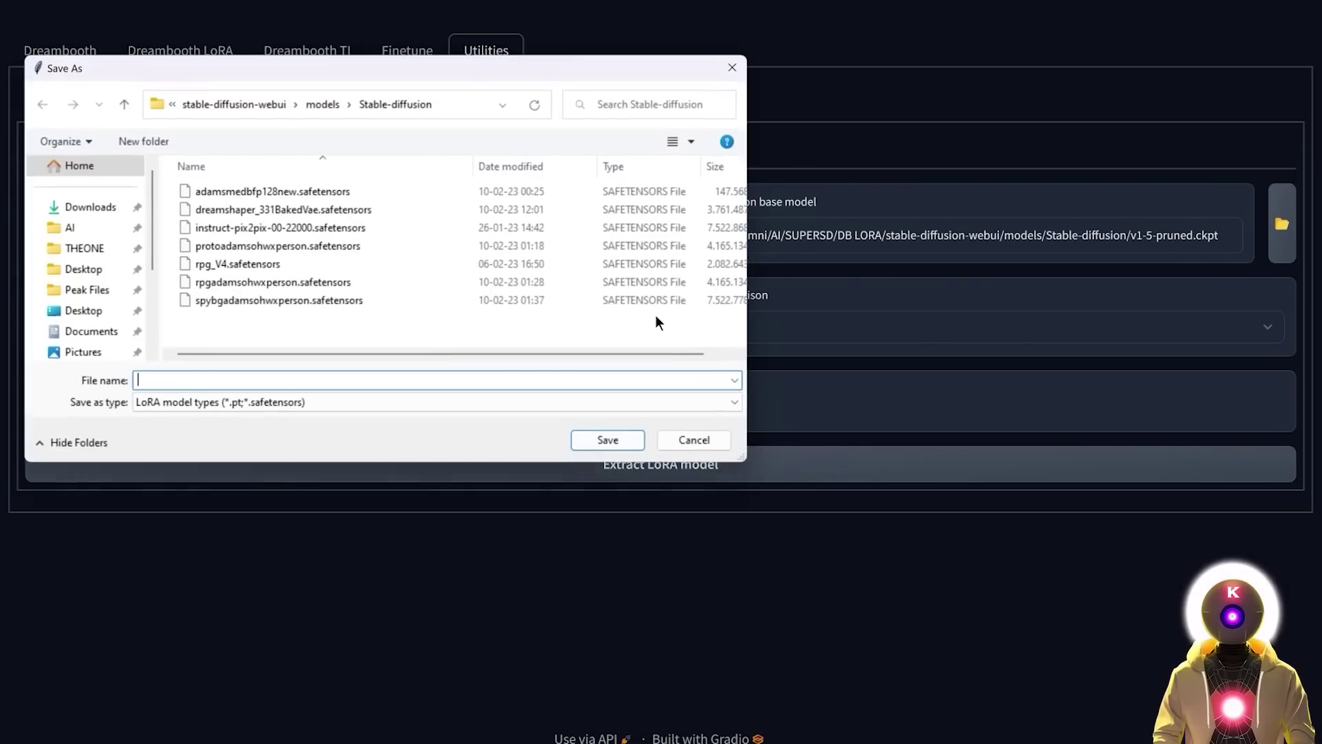
{"action": "double_click", "coordinate": [210, 323]}
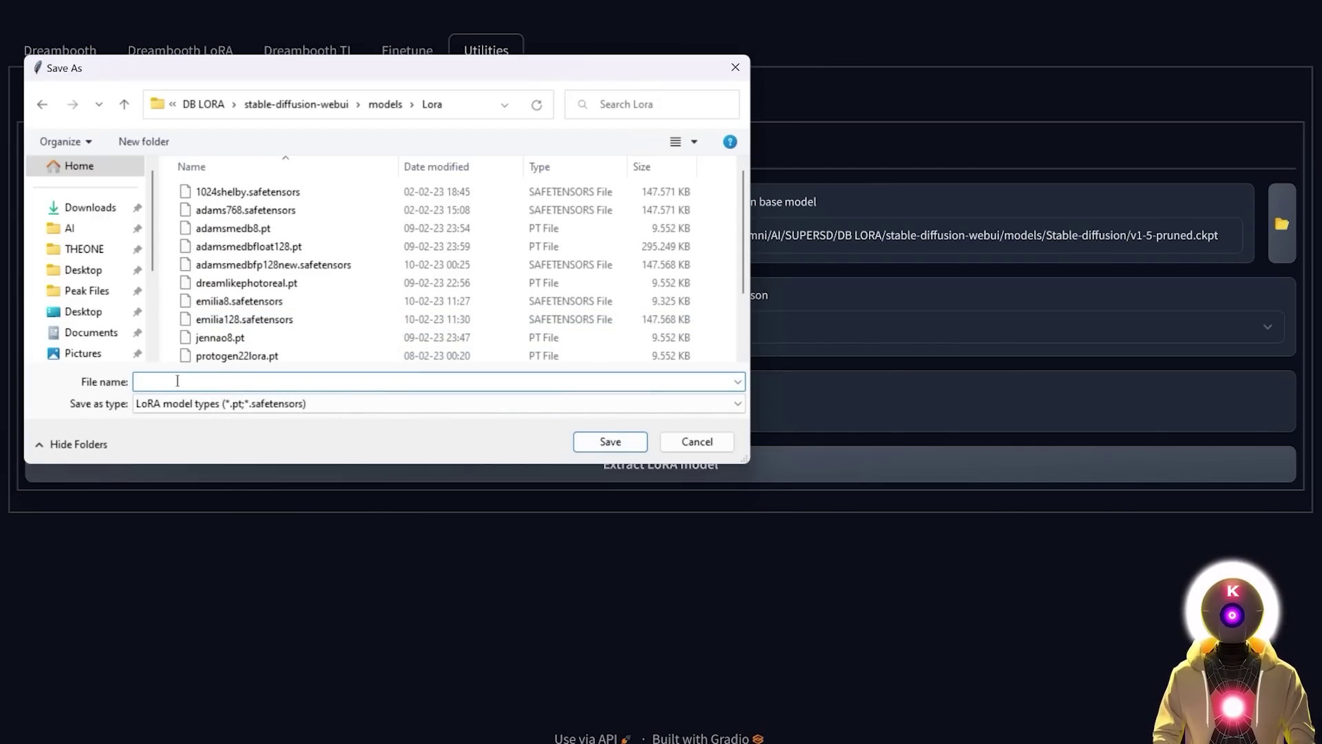
{"action": "type", "text": "lunalora.safetensors"}
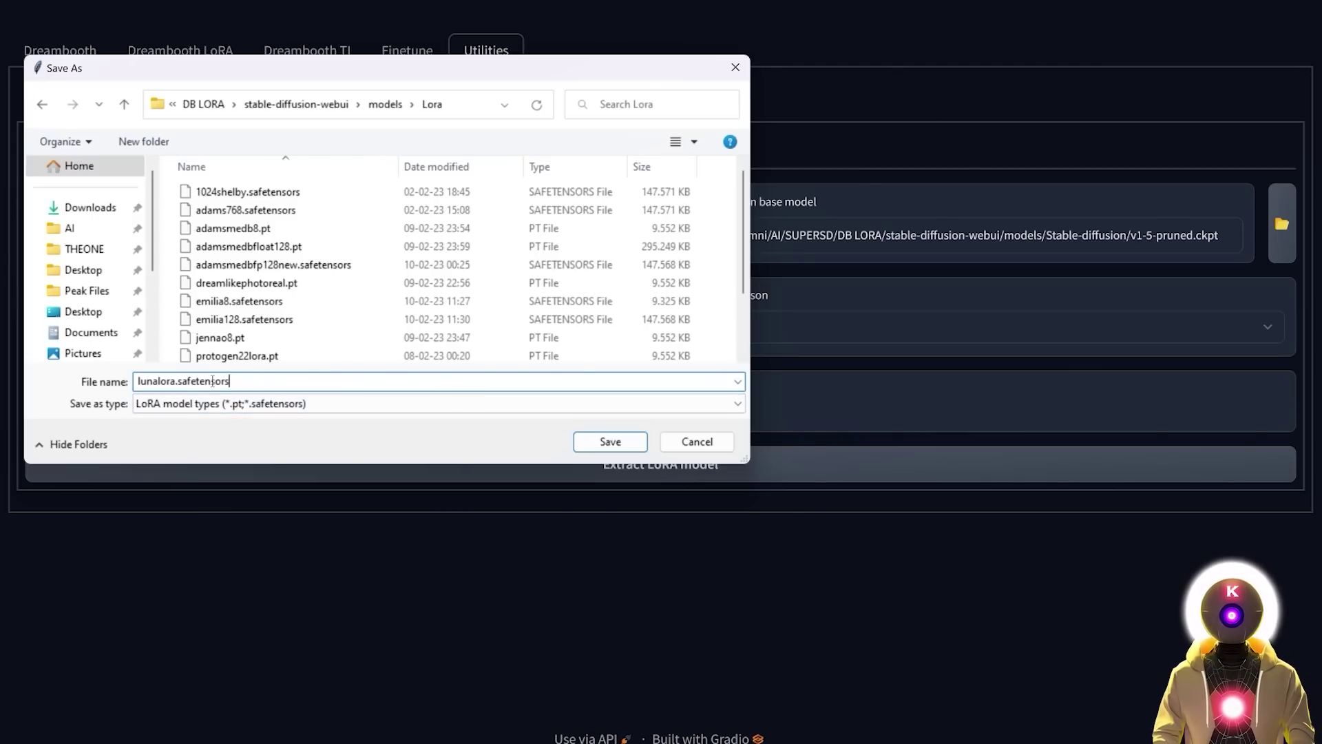
{"action": "left_click", "coordinate": [618, 438]}
{"action": "left_click", "coordinate": [756, 333]}
{"action": "left_click", "coordinate": [740, 356]}
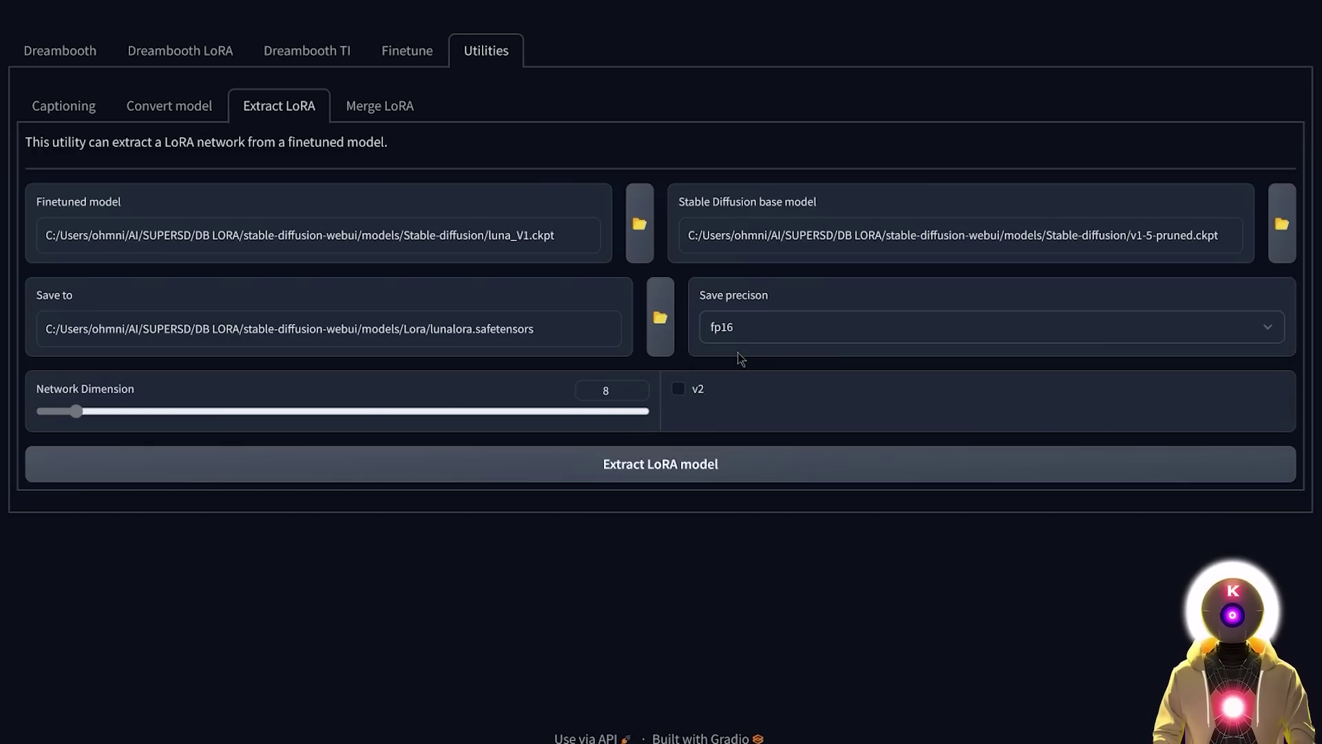
- Try a network dimension of 128, return it to 8, and toggle the v2 option on and off
{"action": "left_click", "coordinate": [594, 388]}
{"action": "type", "text": "12"}
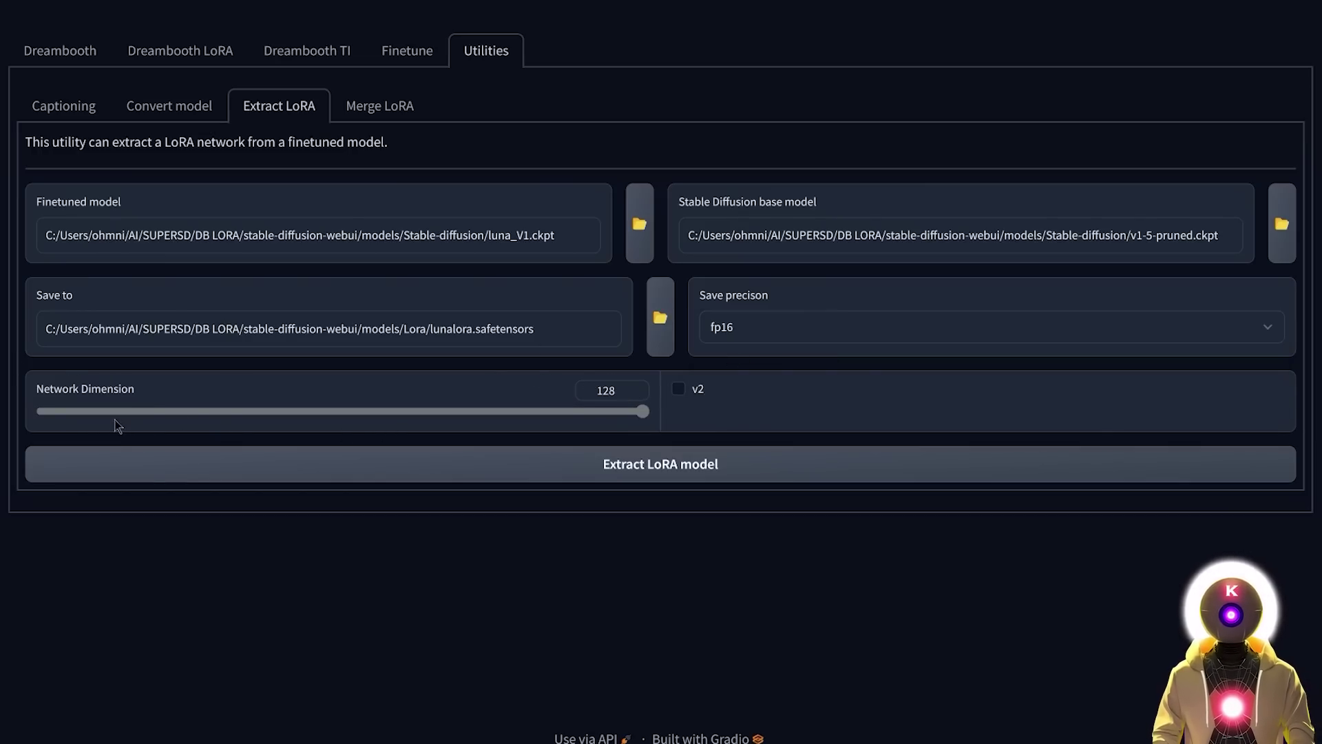
{"action": "left_click_drag", "start_coordinate": [518, 414], "coordinate": [647, 417]}
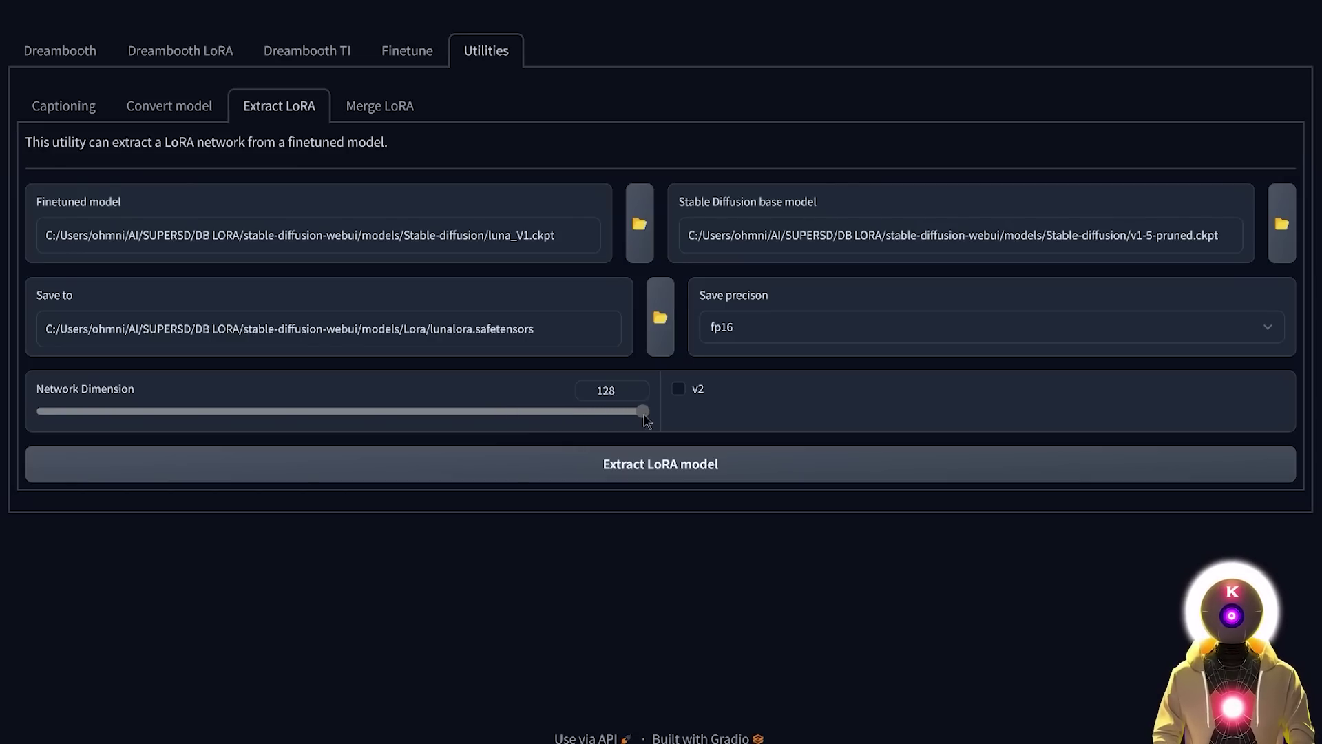
{"action": "type", "text": "8"}
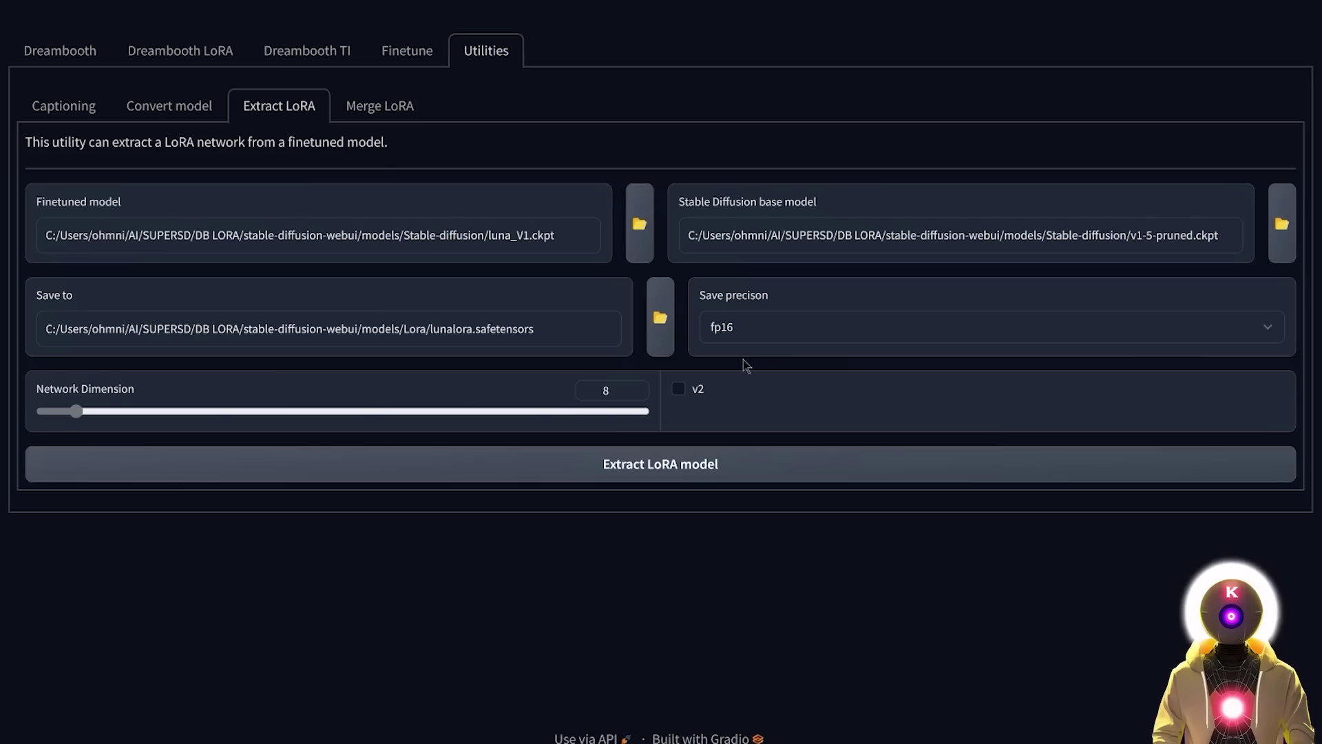
{"action": "left_click", "coordinate": [678, 390]}
{"action": "left_click", "coordinate": [678, 389]}
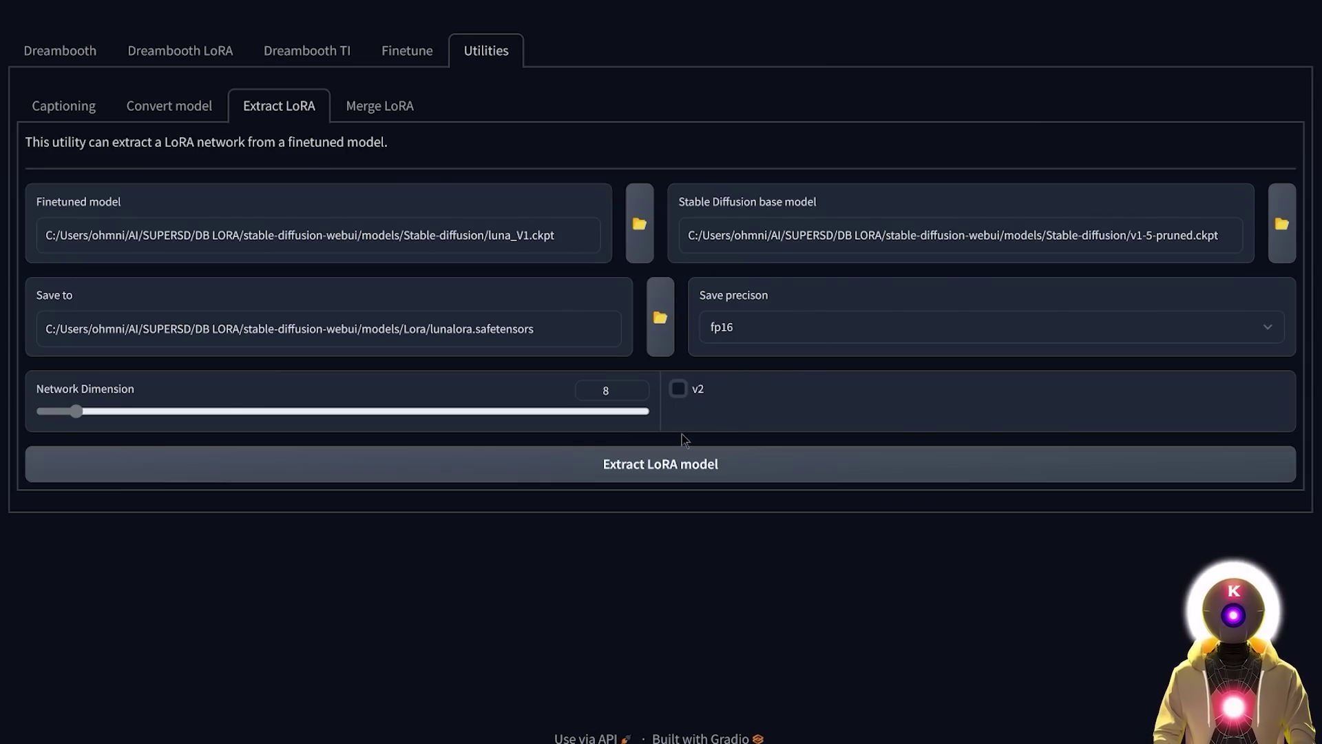
- Extract the LoRA model and go to the Lora folder inside stable-diffusion-webui\models in File Explorer
{"action": "left_click", "coordinate": [658, 469]}
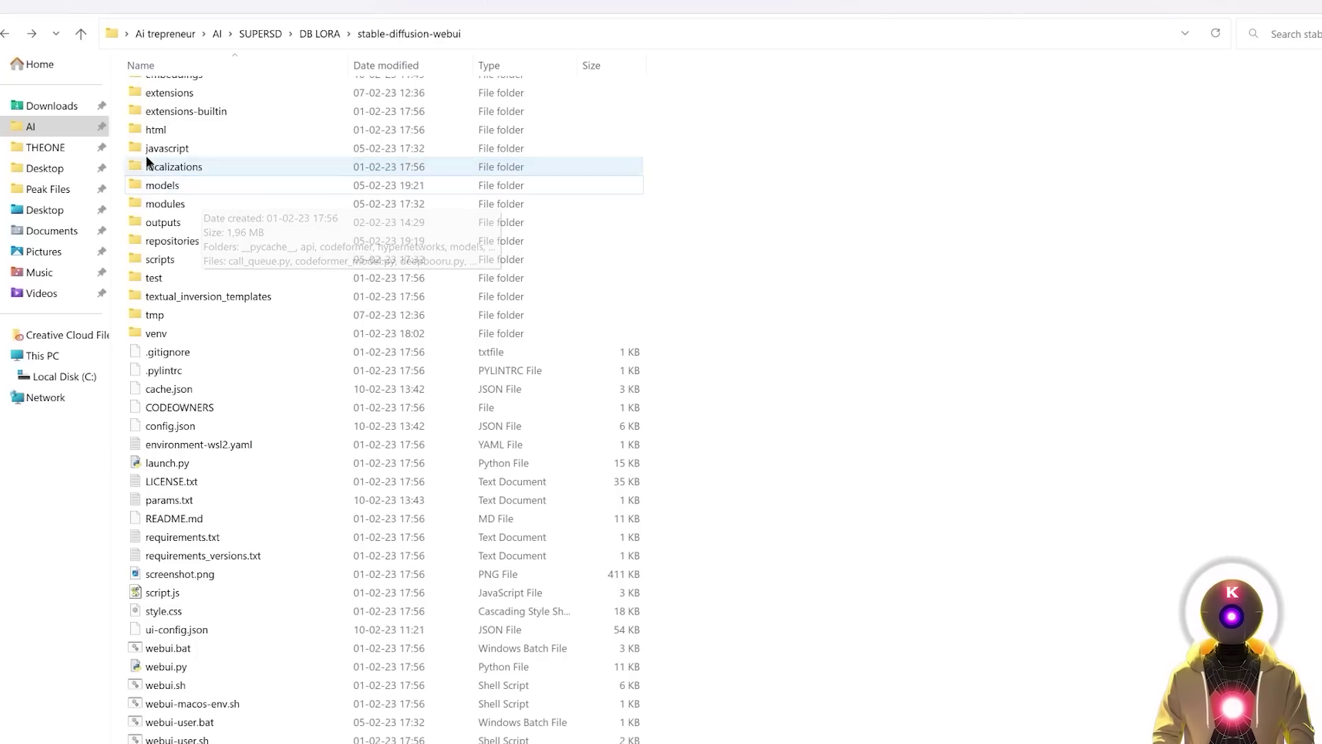
{"action": "double_click", "coordinate": [187, 176]}
{"action": "double_click", "coordinate": [163, 222]}
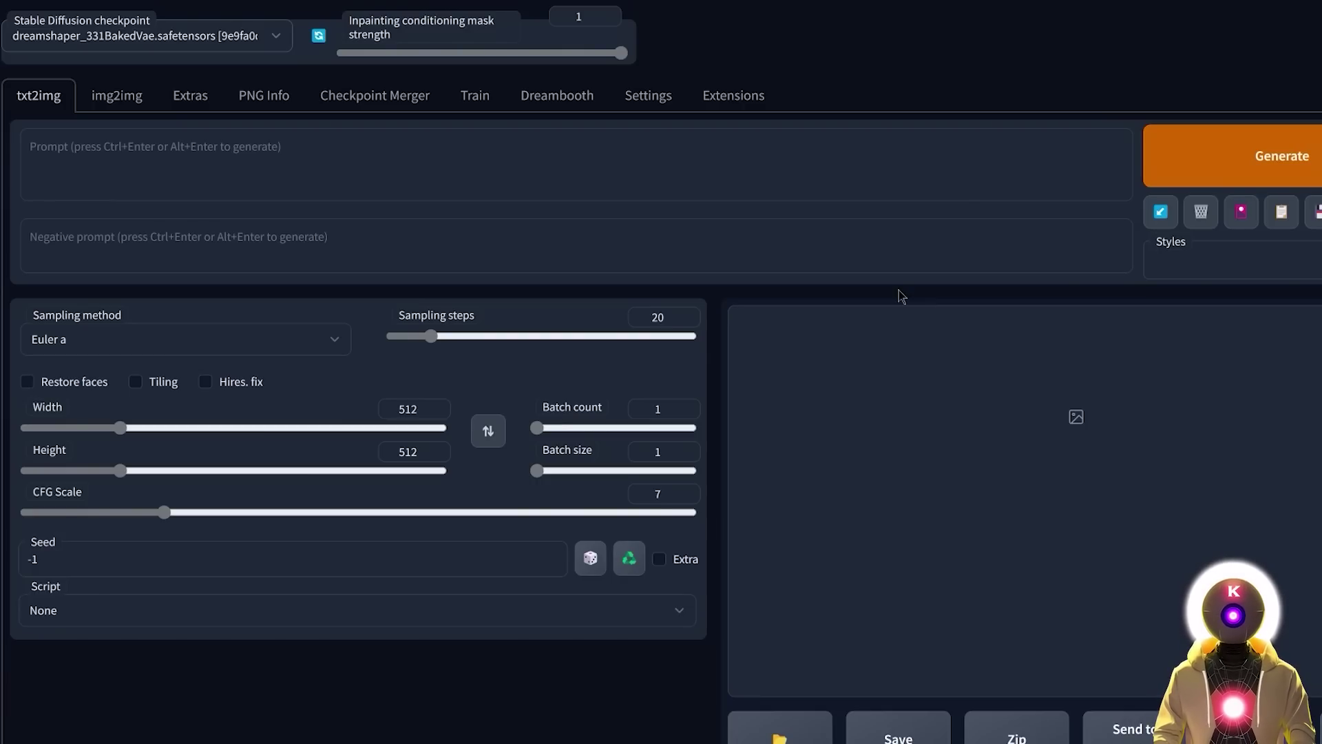
- Switch to the Stable Diffusion web UI and browse the available LoRA networks in txt2img
{"action": "left_click", "coordinate": [1242, 212]}
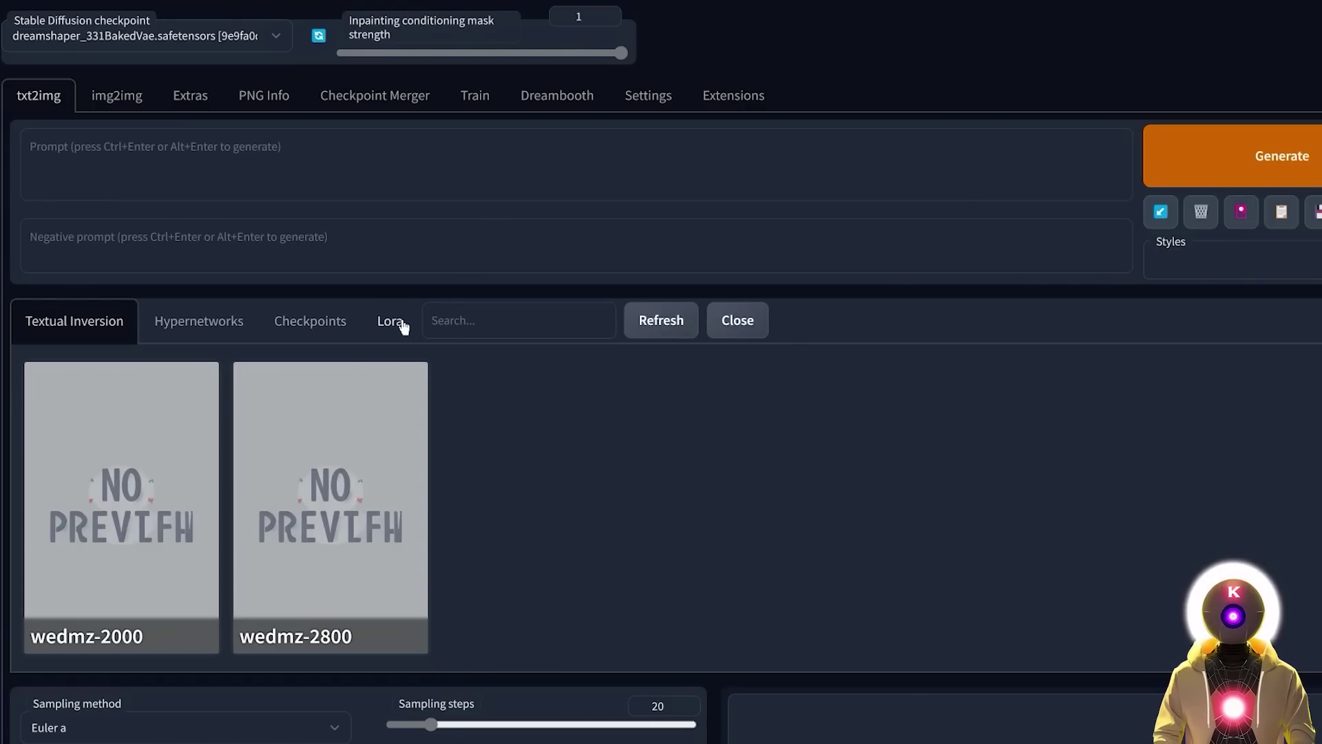
{"action": "left_click", "coordinate": [402, 323]}
{"action": "scroll", "coordinate": [531, 487], "scroll_direction": "down", "scroll_amount": 10}
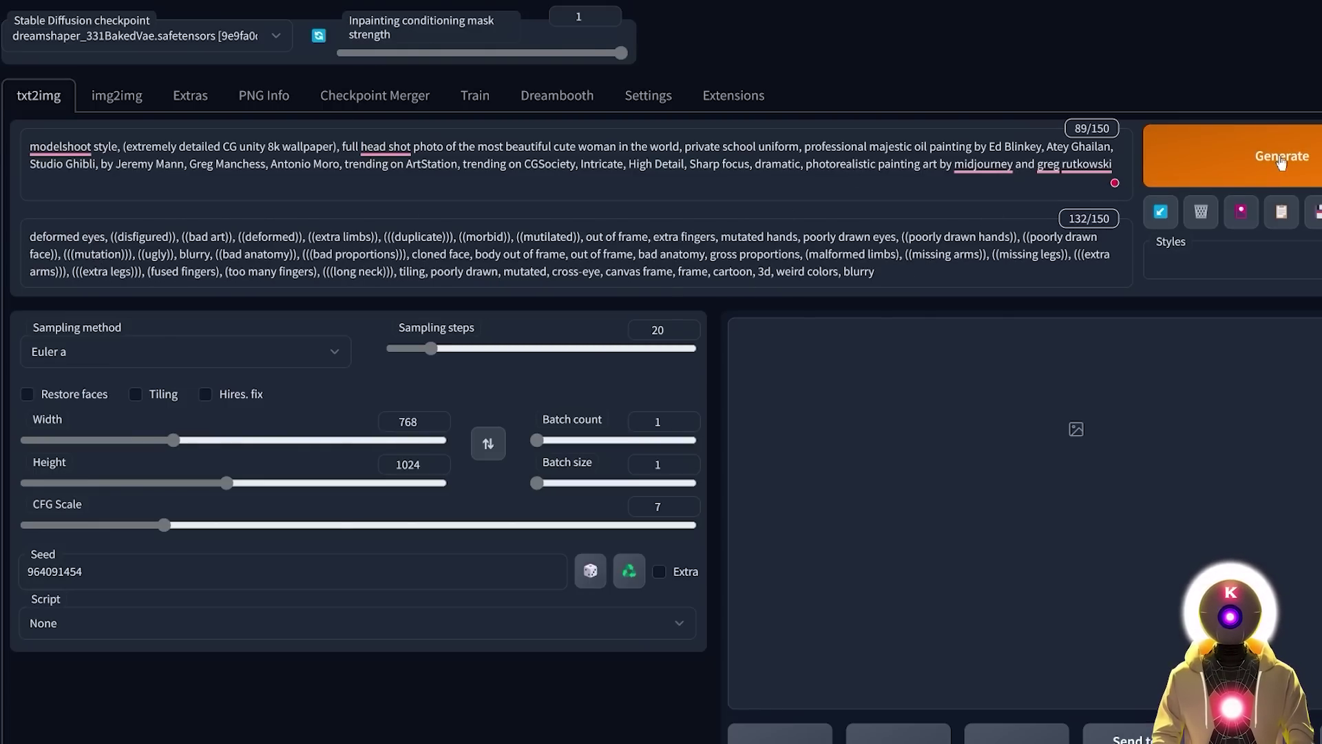
- Generate the 768 x 1024 school uniform portrait with the dreamshaper checkpoint and no LoRA, and view it enlarged
{"action": "left_click", "coordinate": [1281, 163]}
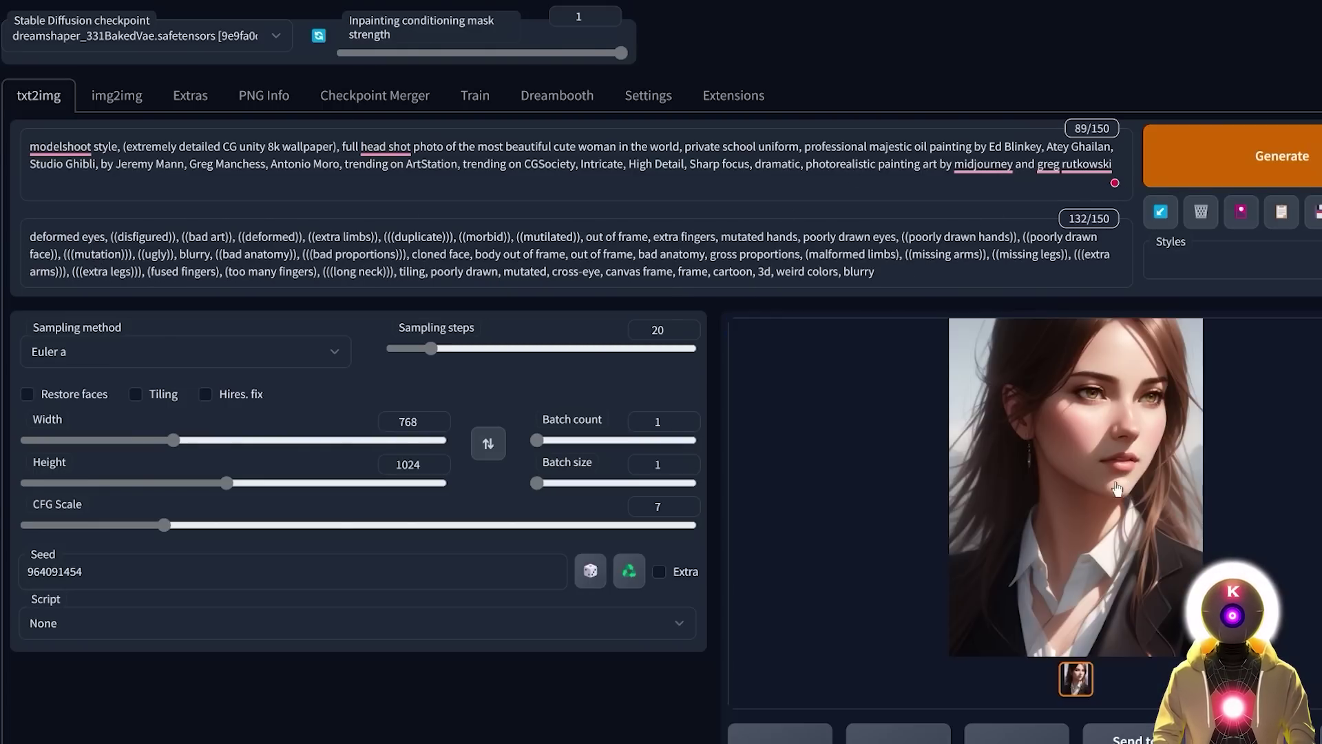
{"action": "left_click", "coordinate": [1195, 433]}
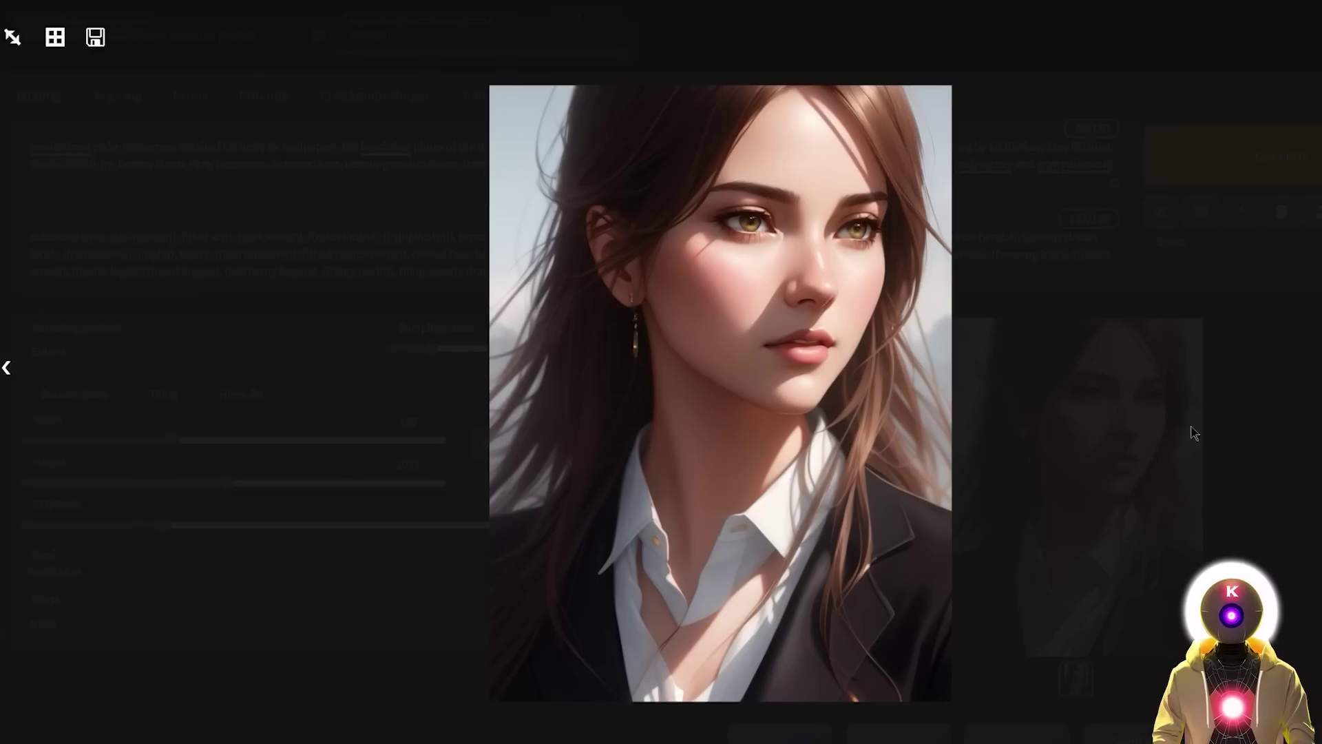
{"action": "left_click", "coordinate": [1272, 377]}
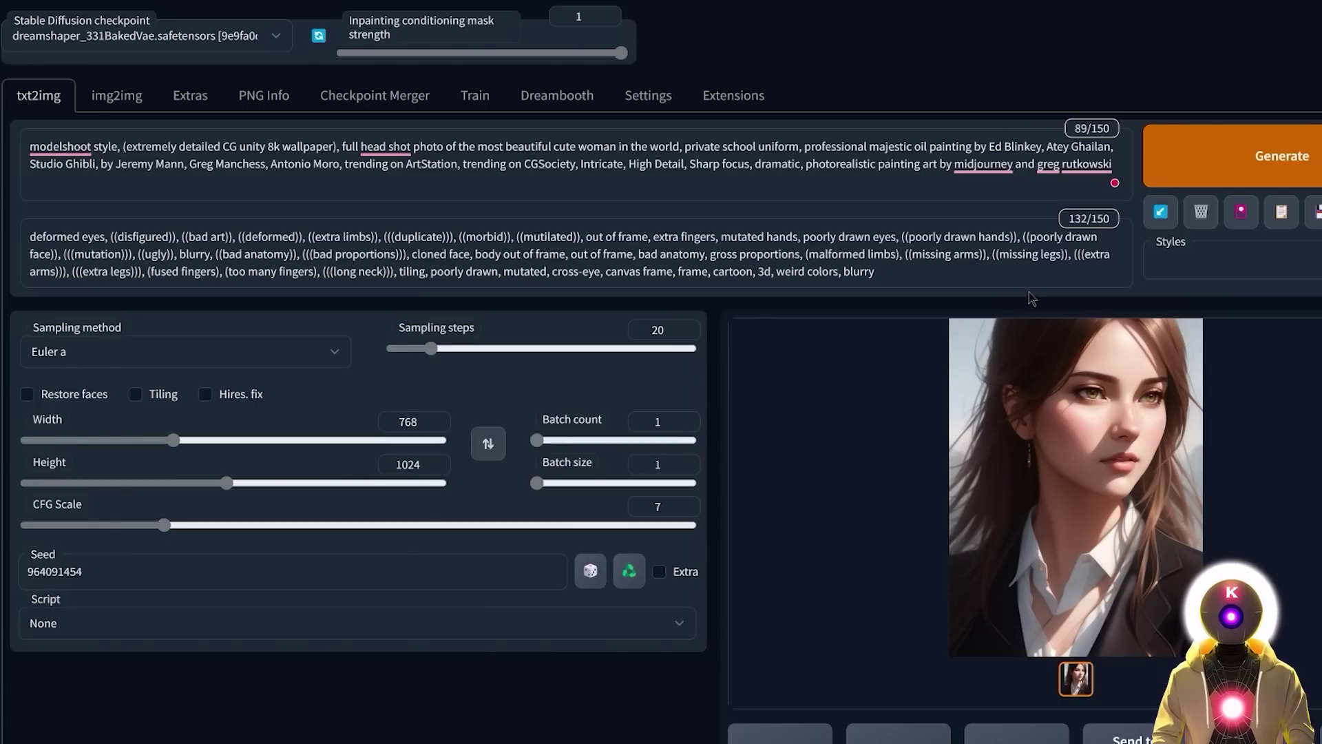
- Add the lunalora LoRA to the end of the prompt as <lora:lunalora:1>
{"action": "left_click", "coordinate": [1245, 222]}
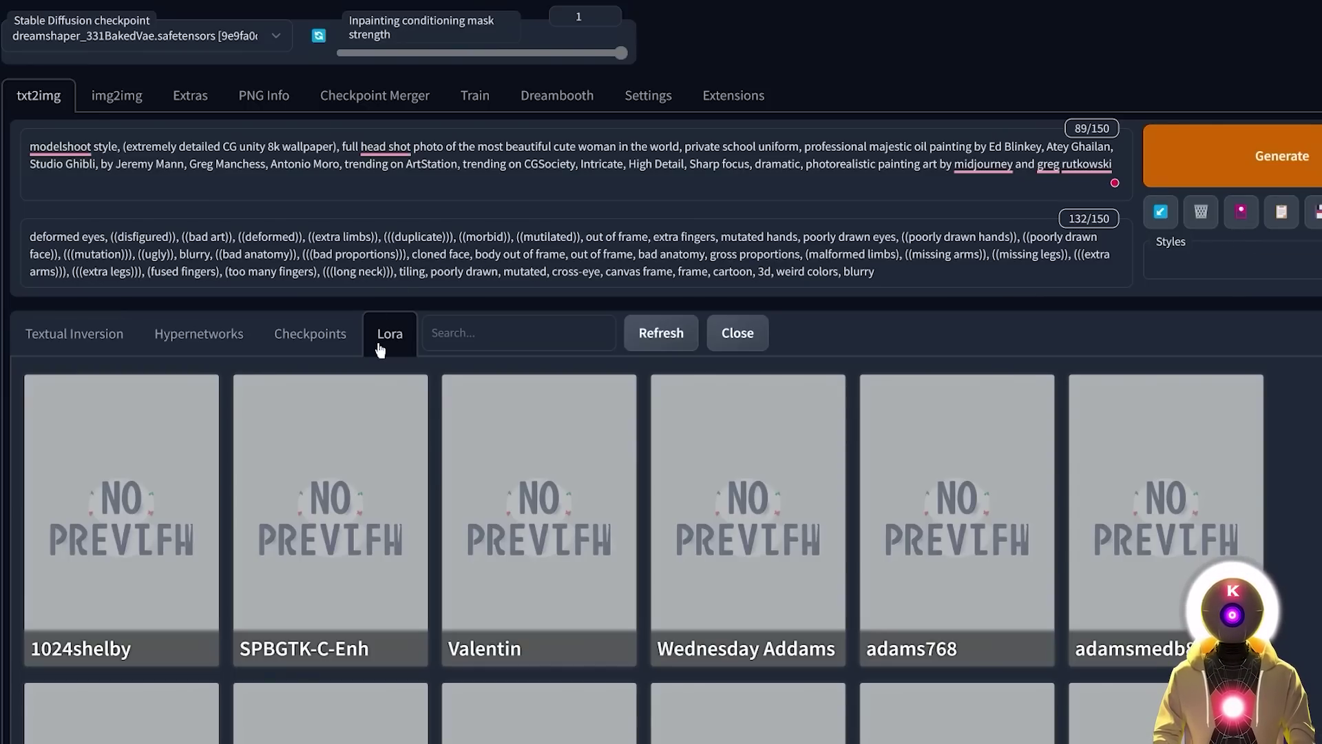
{"action": "scroll", "coordinate": [587, 388], "scroll_direction": "down", "scroll_amount": 5}
{"action": "left_click", "coordinate": [532, 396]}
{"action": "scroll", "coordinate": [532, 396], "scroll_direction": "up", "scroll_amount": 5}
{"action": "left_click_drag", "start_coordinate": [117, 181], "coordinate": [28, 181]}
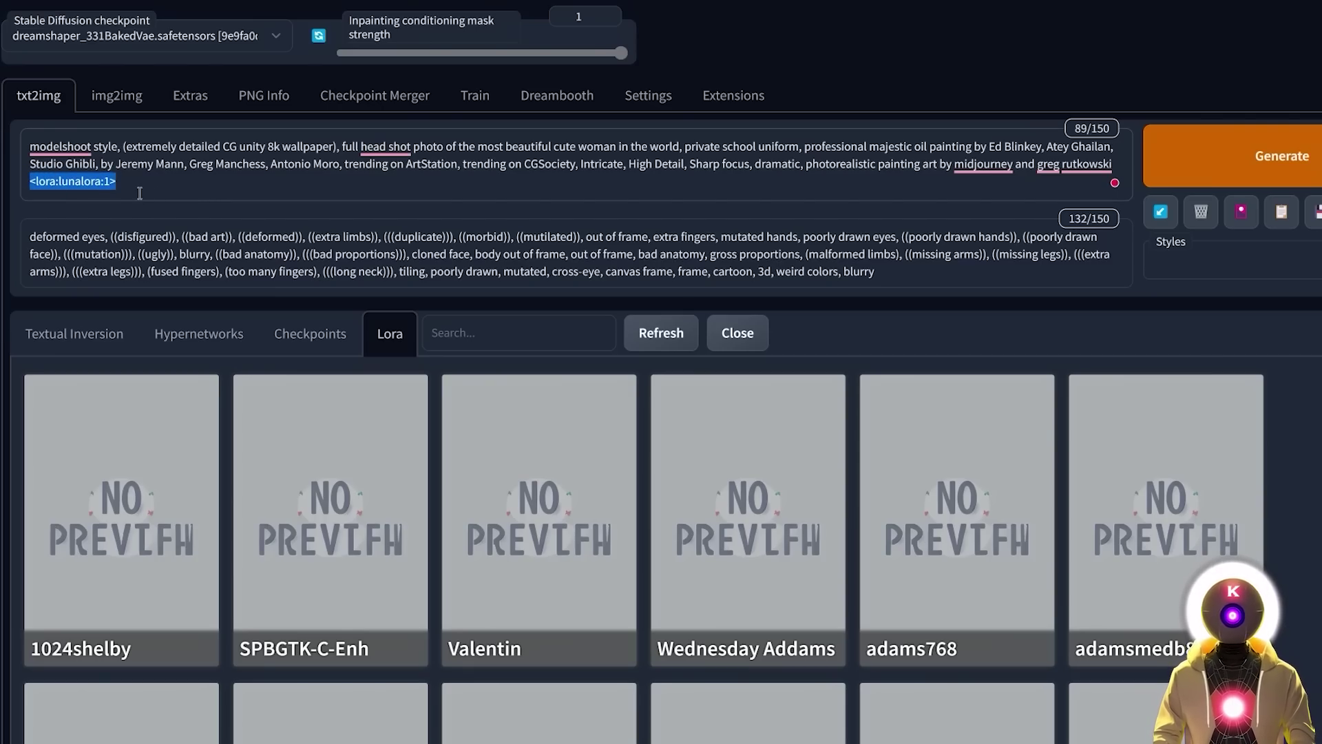
{"action": "left_click", "coordinate": [98, 181]}
{"action": "left_click", "coordinate": [365, 191]}
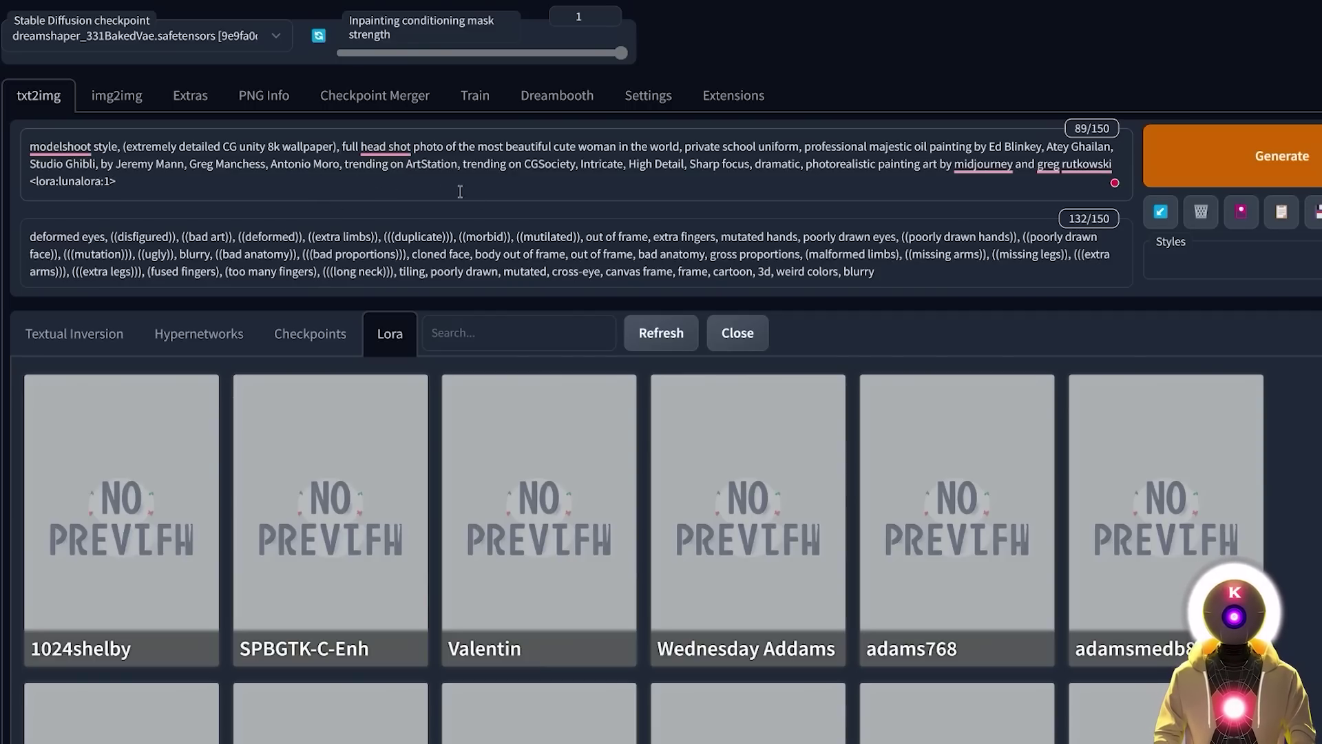
- Close the extra networks list, generate the portrait with the LoRA applied, and view the result enlarged
{"action": "left_click", "coordinate": [741, 334]}
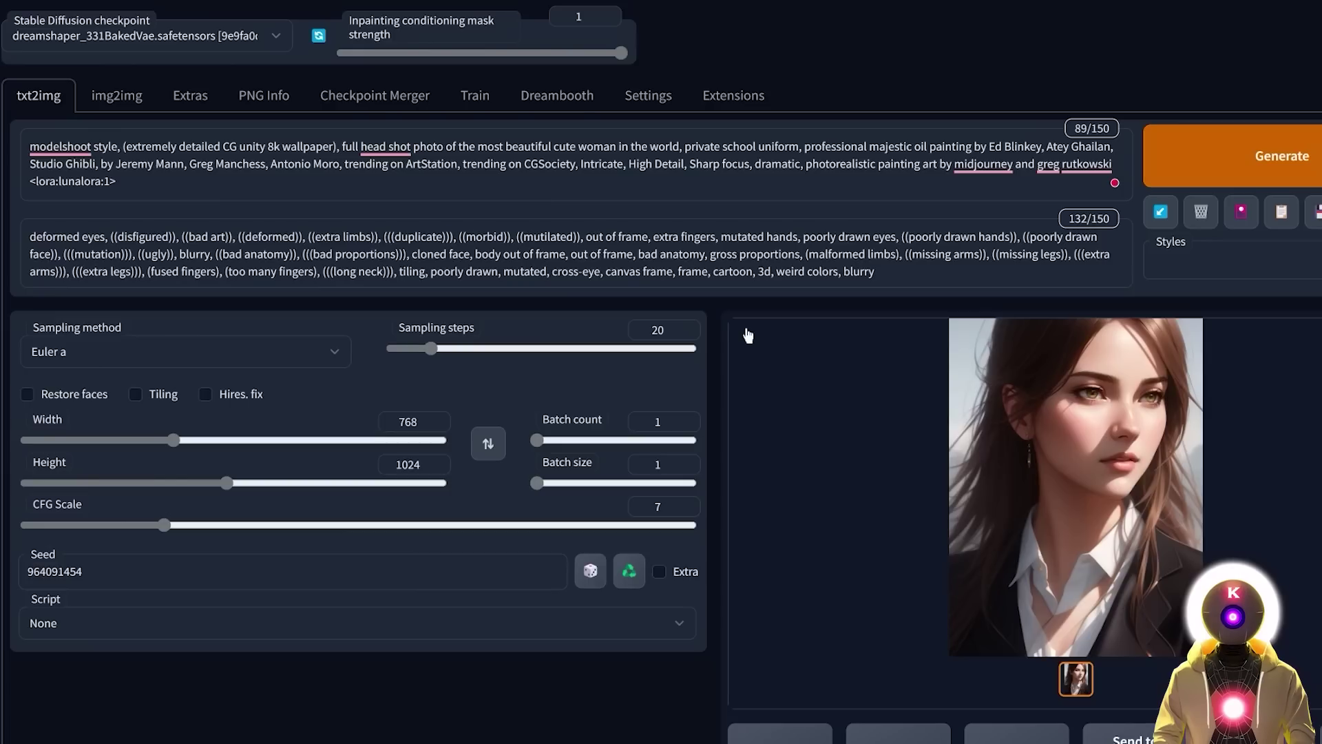
{"action": "left_click", "coordinate": [1250, 169]}
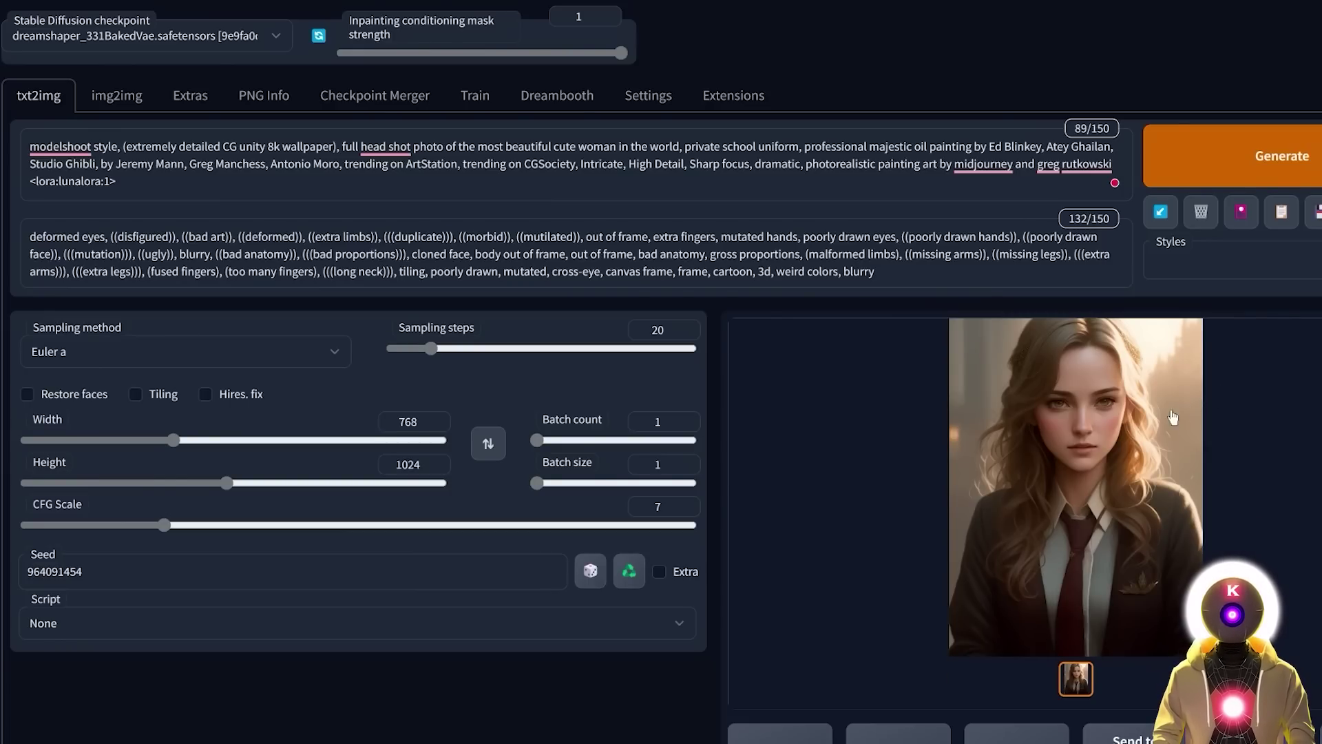
{"action": "left_click", "coordinate": [1162, 424]}
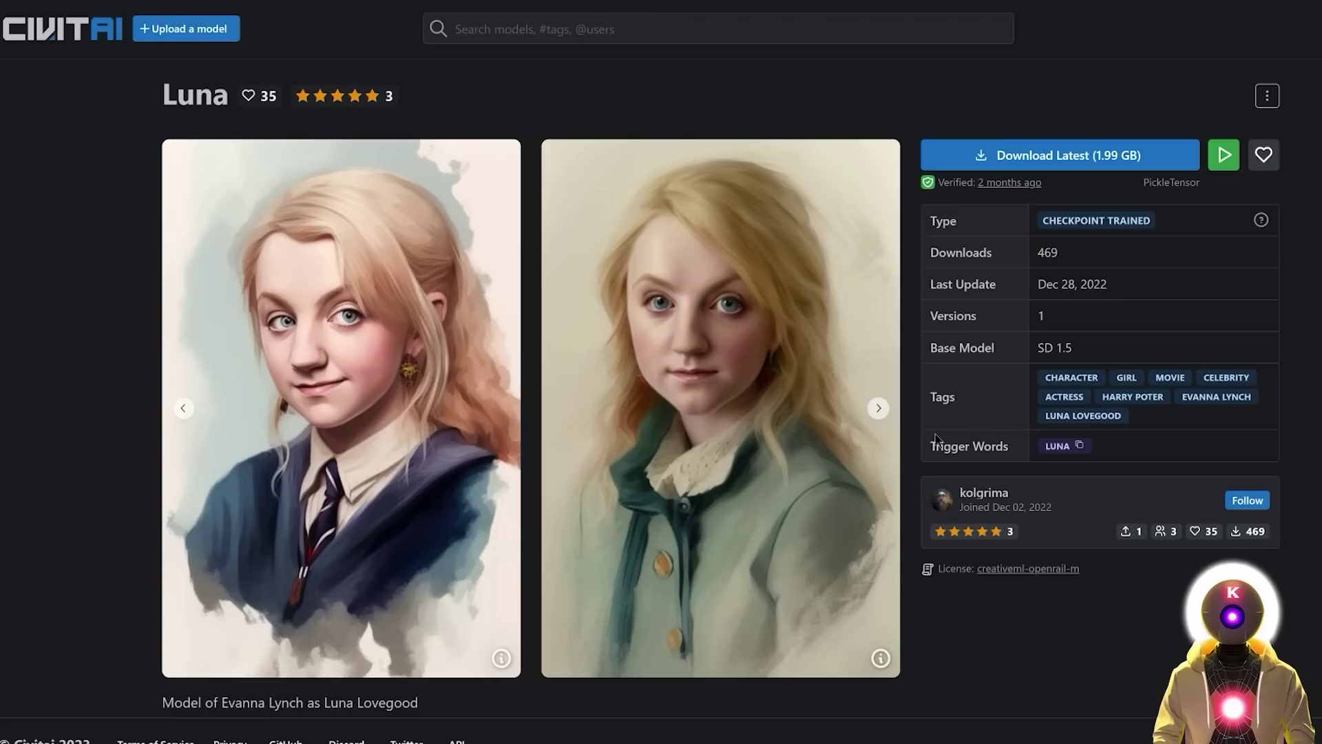
- Insert the trigger word luna, copied from the Civitai page, after "woman" in the prompt and generate the portrait again, viewing it enlarged
{"action": "left_click", "coordinate": [1080, 446]}
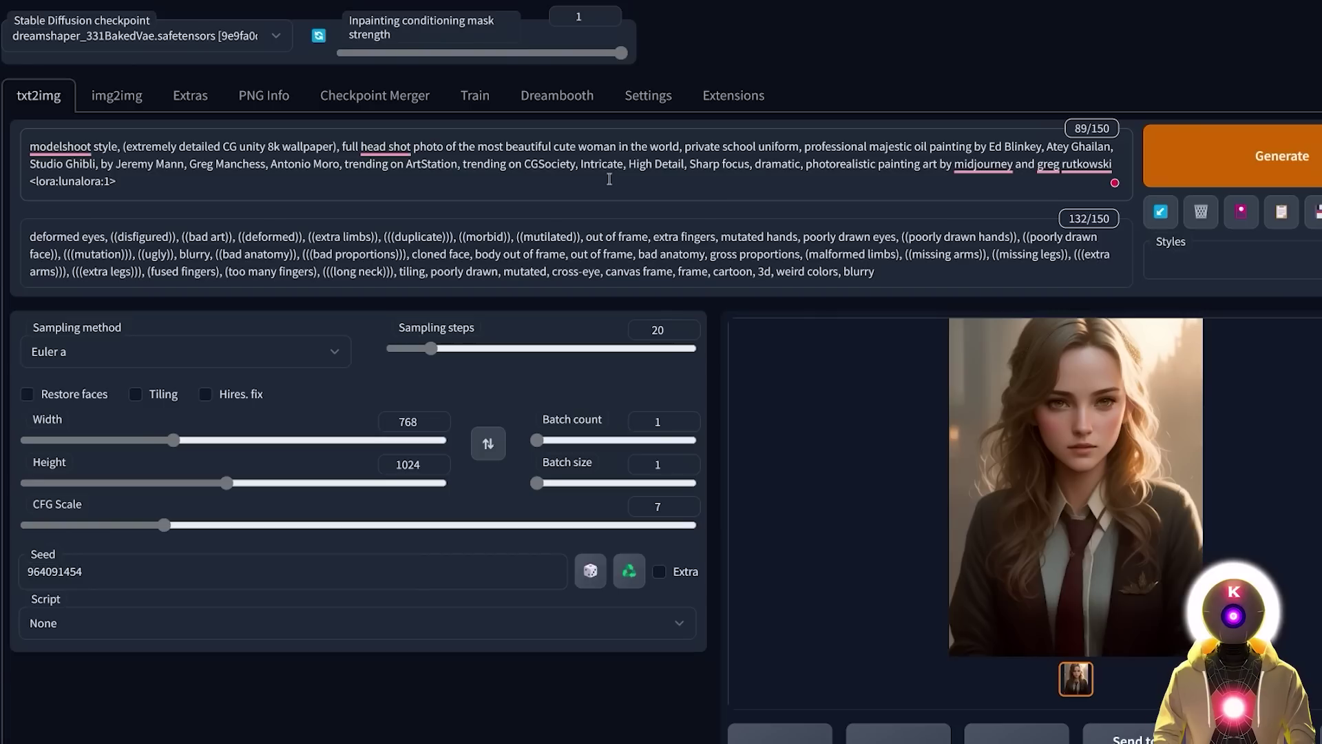
{"action": "key", "text": "ctrl+v"}
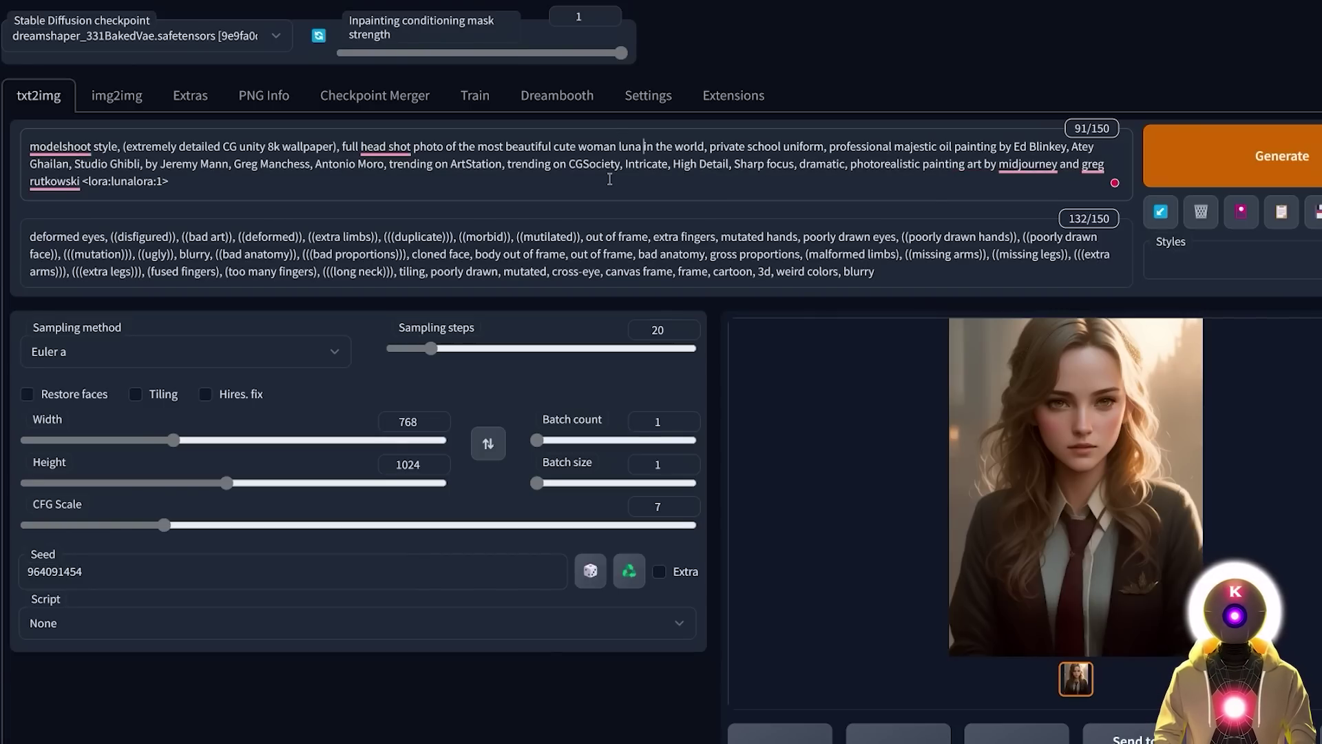
{"action": "left_click", "coordinate": [1218, 151]}
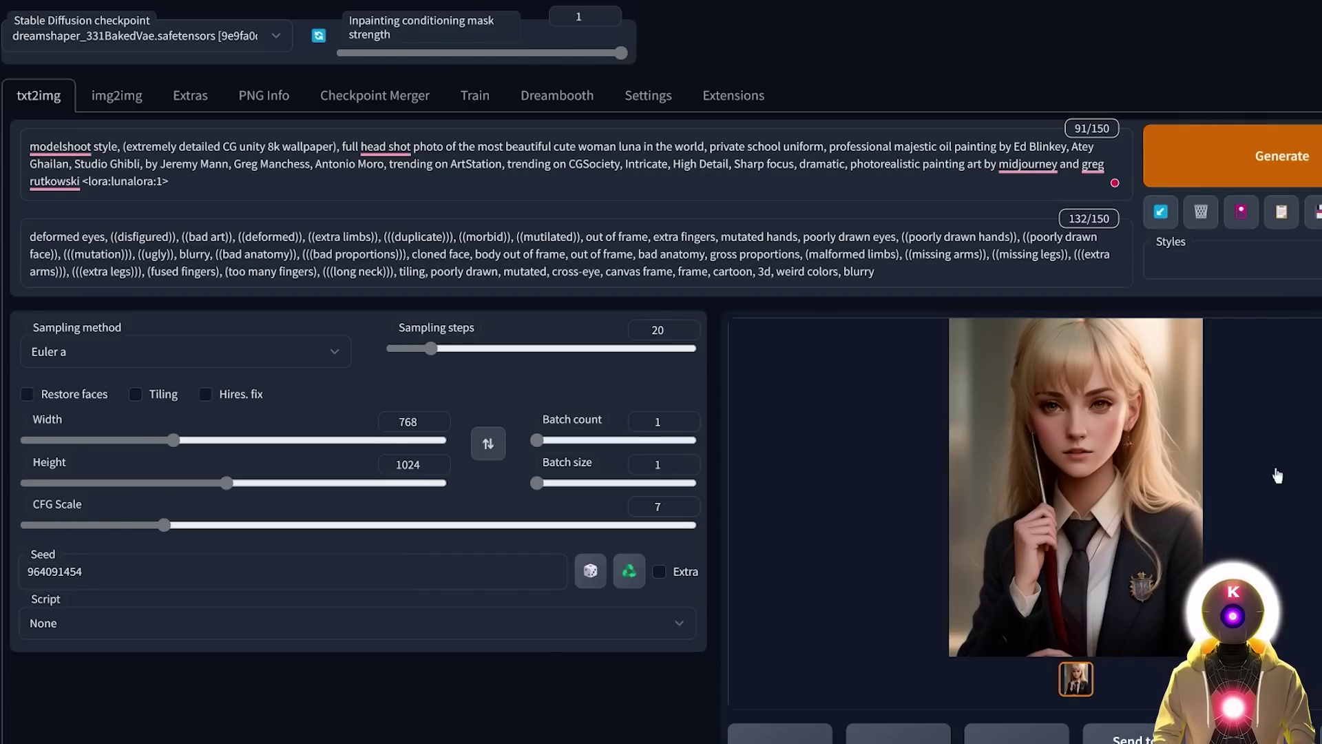
{"action": "left_click", "coordinate": [1164, 471]}
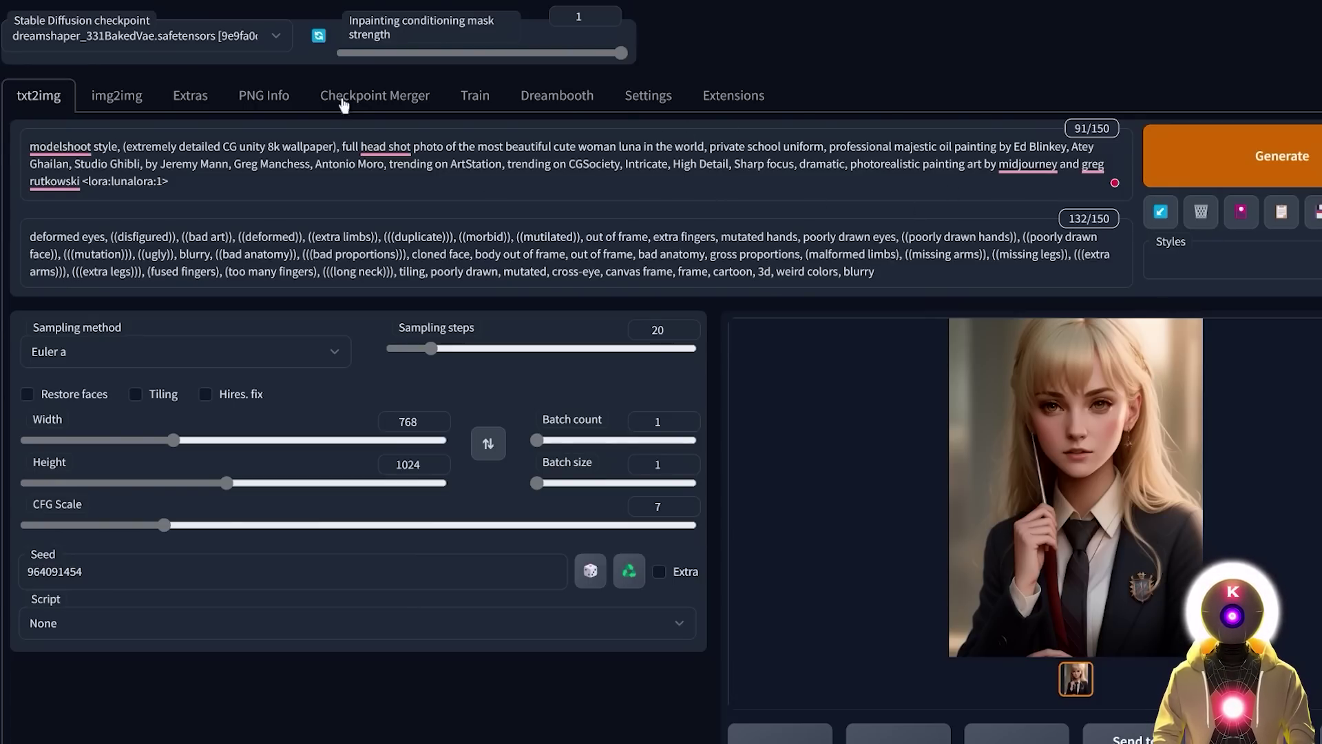
- Load the protogenV22Anime_22.ckpt checkpoint and reset the seed to random (-1)
{"action": "left_click", "coordinate": [267, 40]}
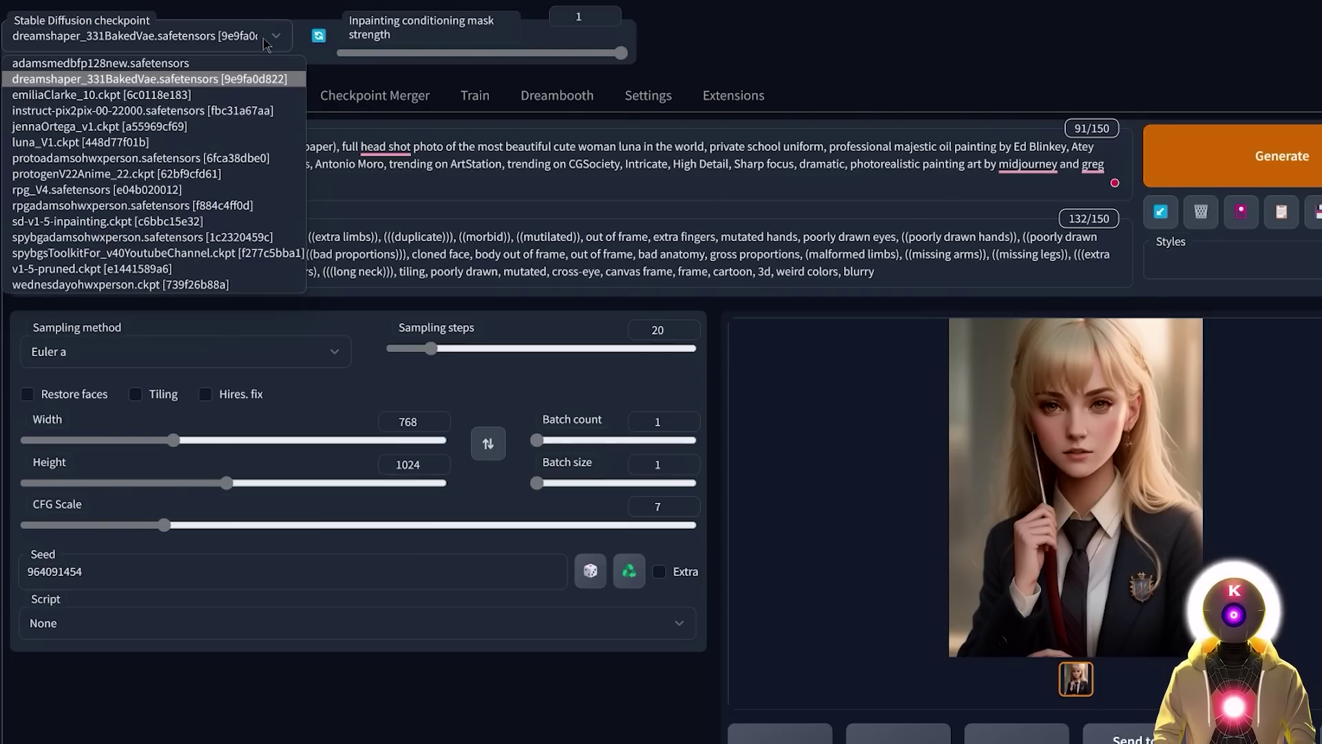
{"action": "left_click", "coordinate": [170, 177]}
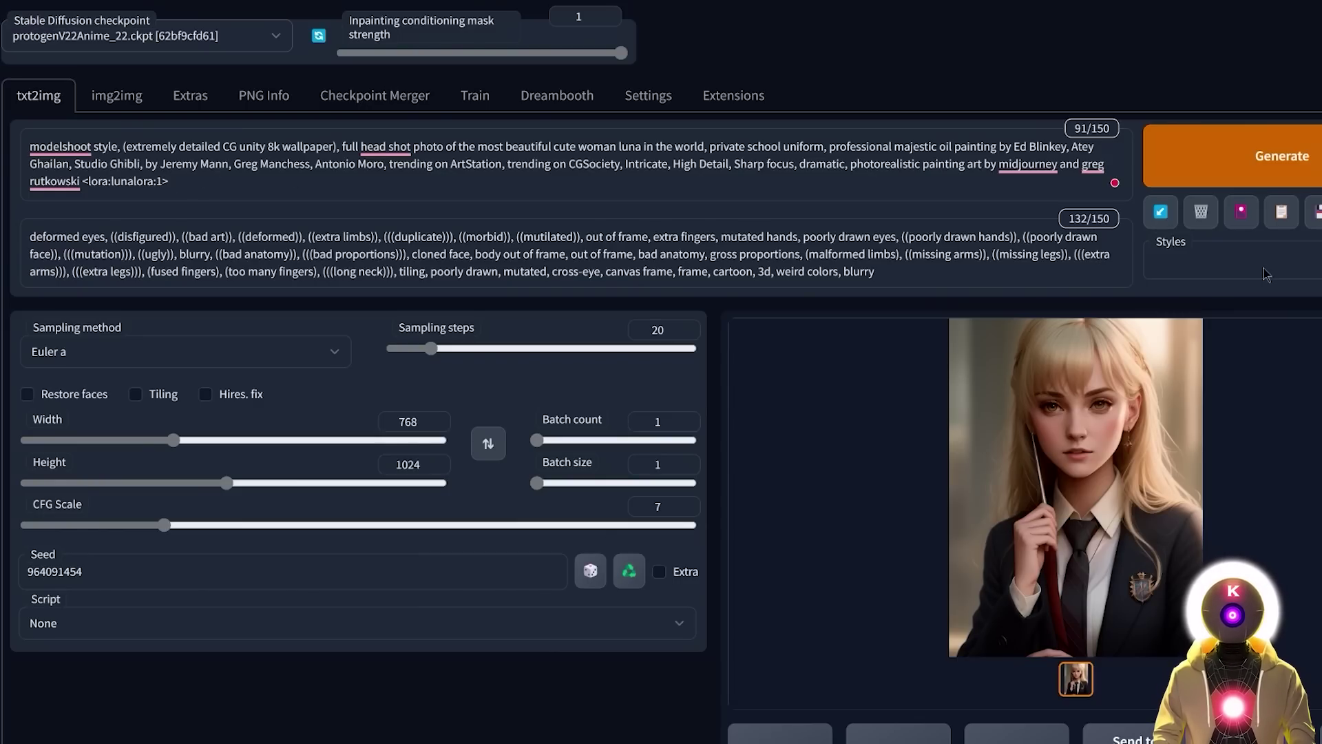
{"action": "left_click", "coordinate": [598, 570]}
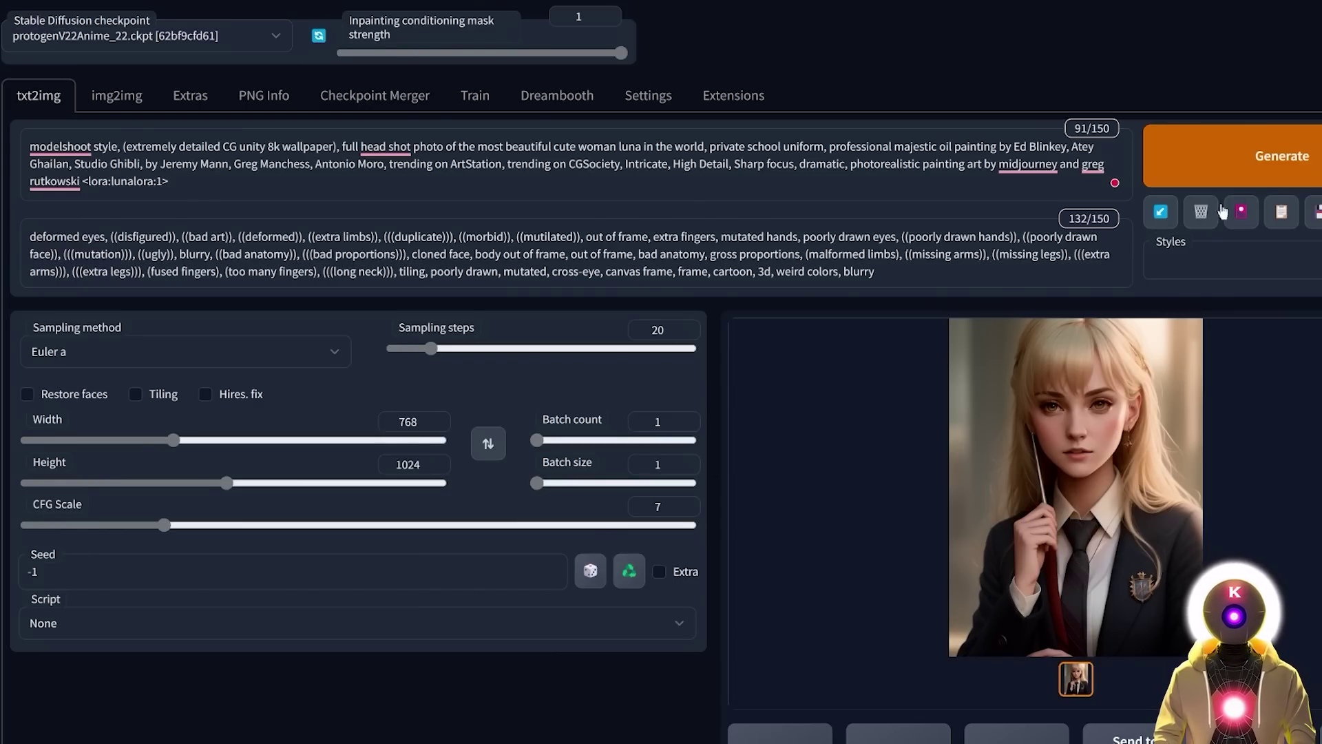
- Generate the portrait with the protogen checkpoint and the lunalora LoRA, and view the result enlarged
{"action": "left_click", "coordinate": [1233, 161]}
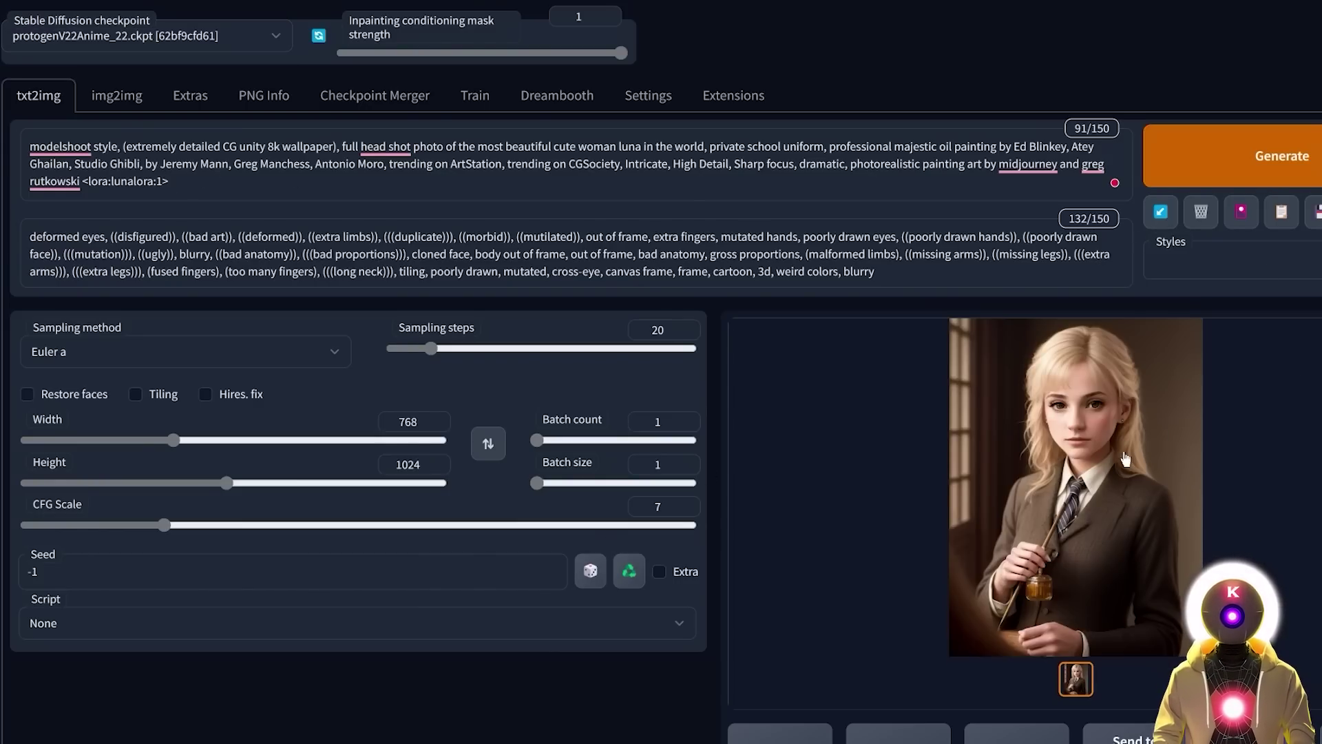
{"action": "left_click", "coordinate": [1125, 459]}
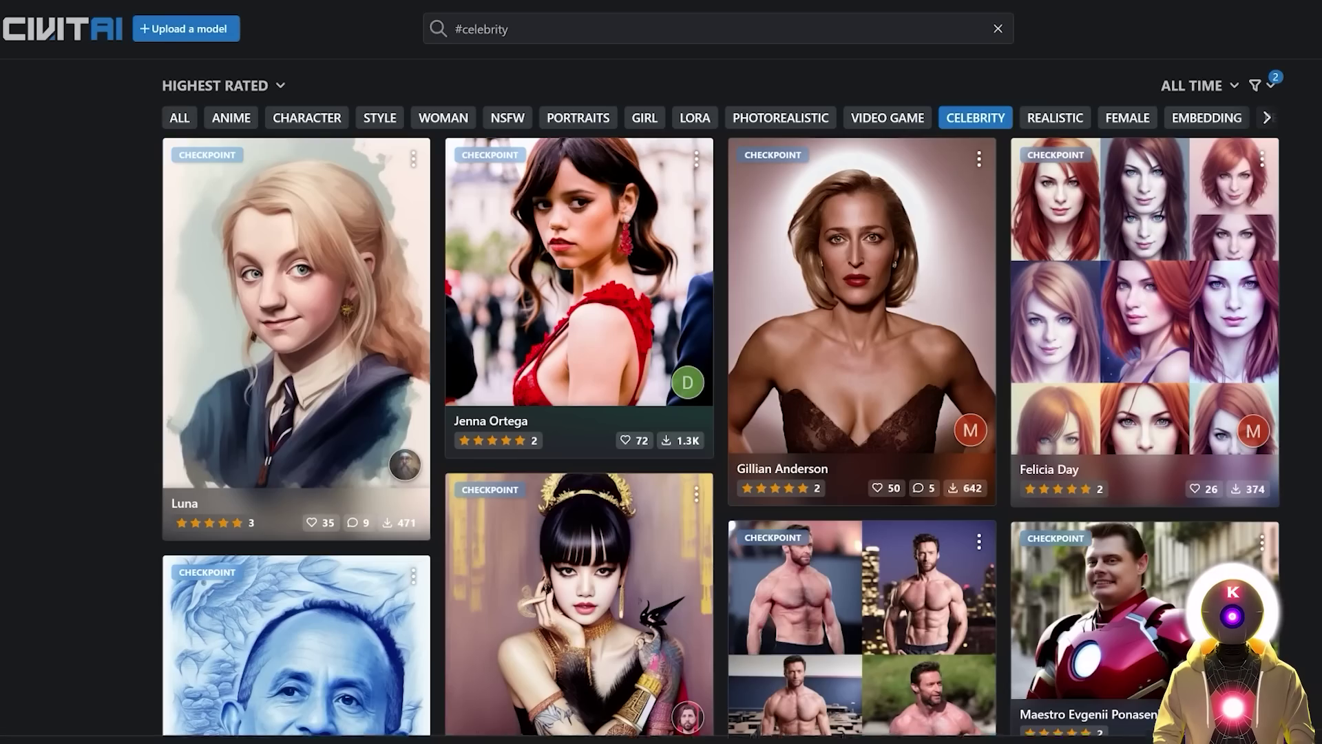
- Browse the celebrity checkpoints on Civitai for other models suitable for LoRA extraction
{"action": "scroll", "coordinate": [721, 388], "scroll_direction": "down", "scroll_amount": 8}
{"action": "scroll", "coordinate": [721, 388], "scroll_direction": "down", "scroll_amount": 15}
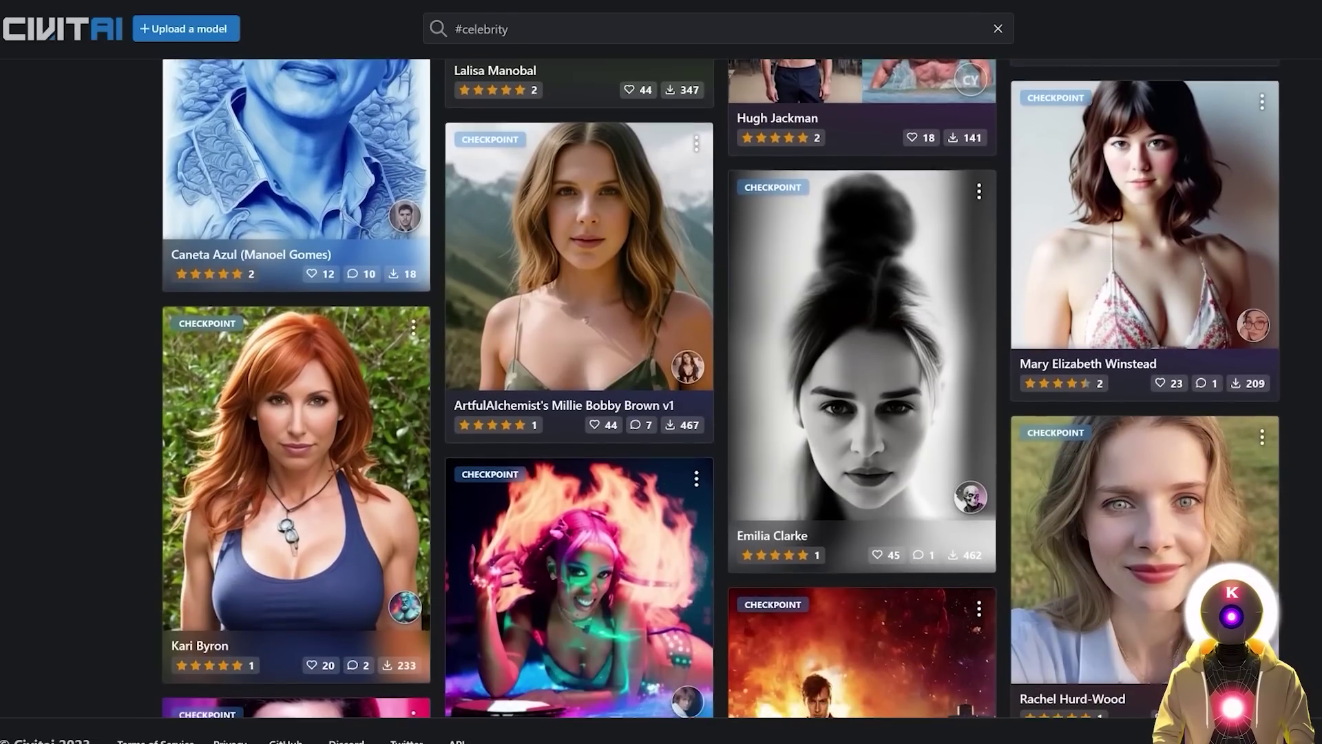
{"action": "scroll", "coordinate": [721, 389], "scroll_direction": "down", "scroll_amount": 4}
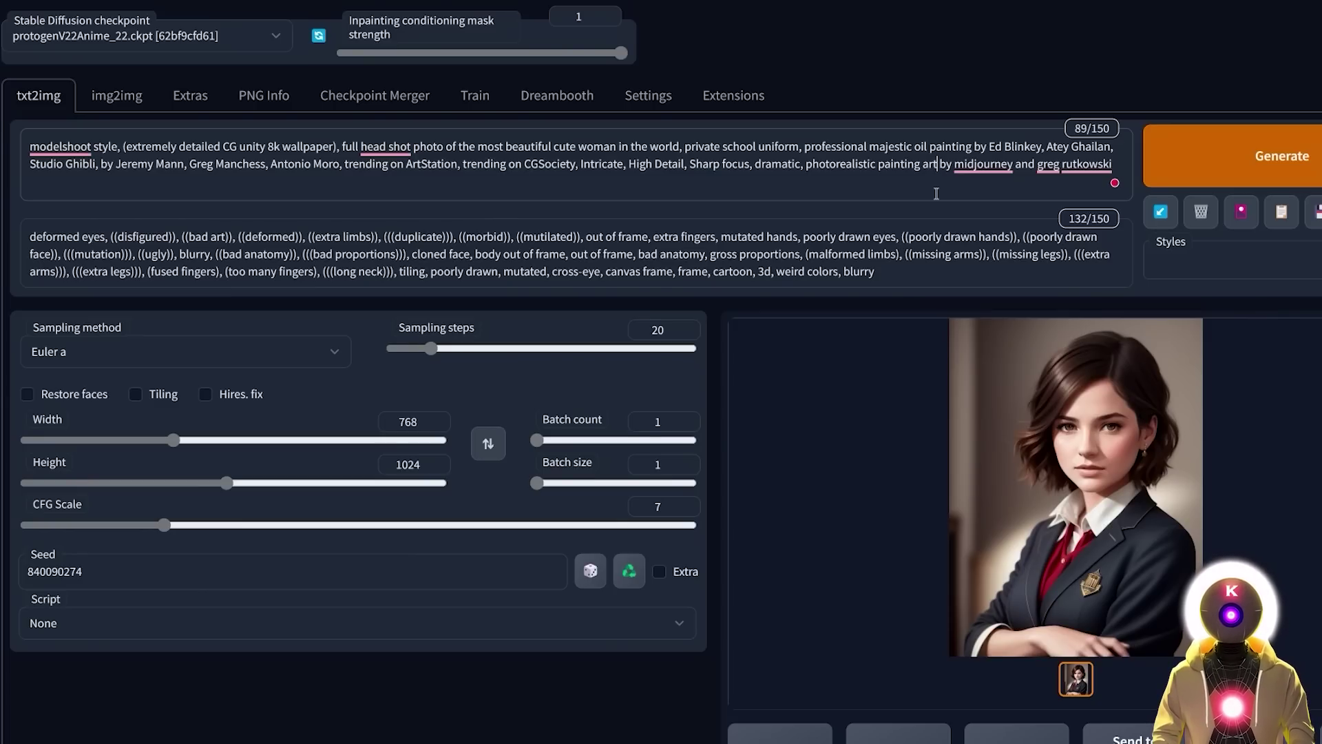
- Add the adamsmedb8 LoRA to the prompt with "ohwx person" after "in the world", and generate the portrait
{"action": "left_click", "coordinate": [1241, 211]}
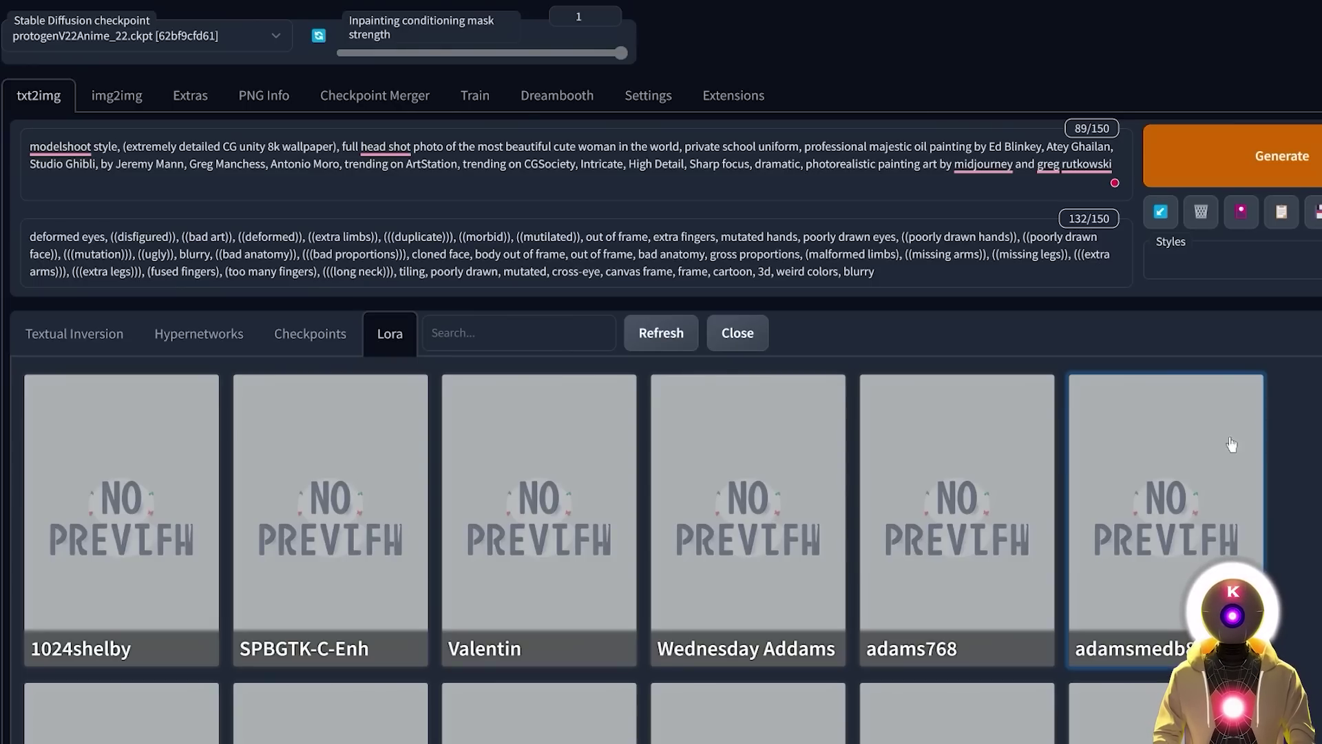
{"action": "left_click", "coordinate": [1166, 502]}
{"action": "left_click", "coordinate": [738, 333]}
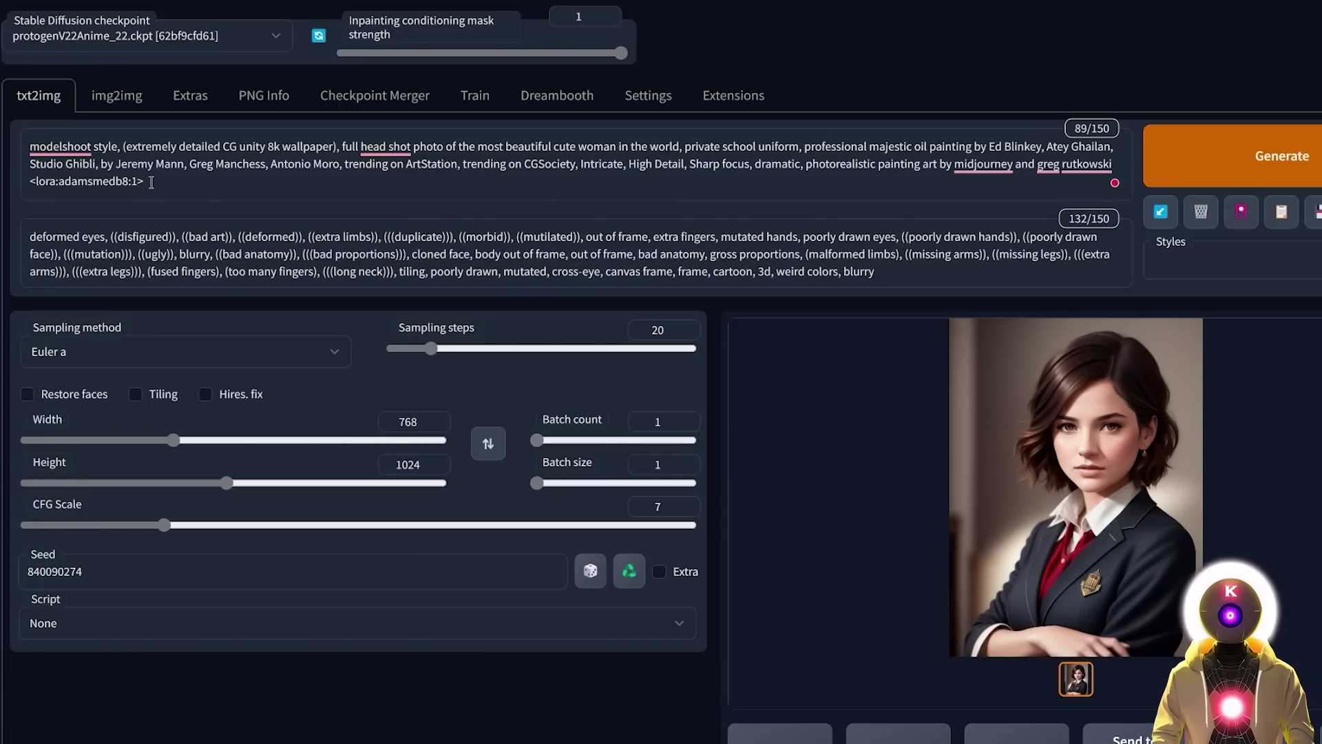
{"action": "type", "text": "ohwx person"}
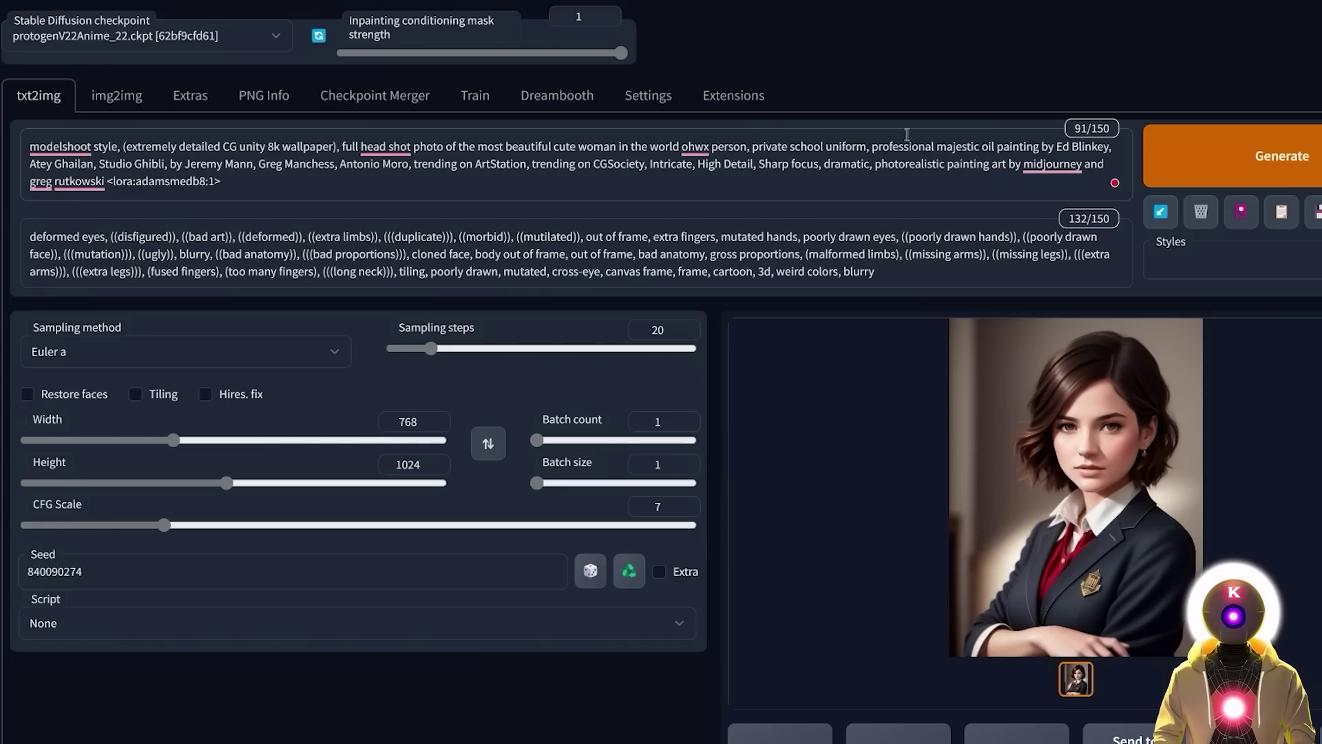
{"action": "key", "text": "ctrl+Return"}
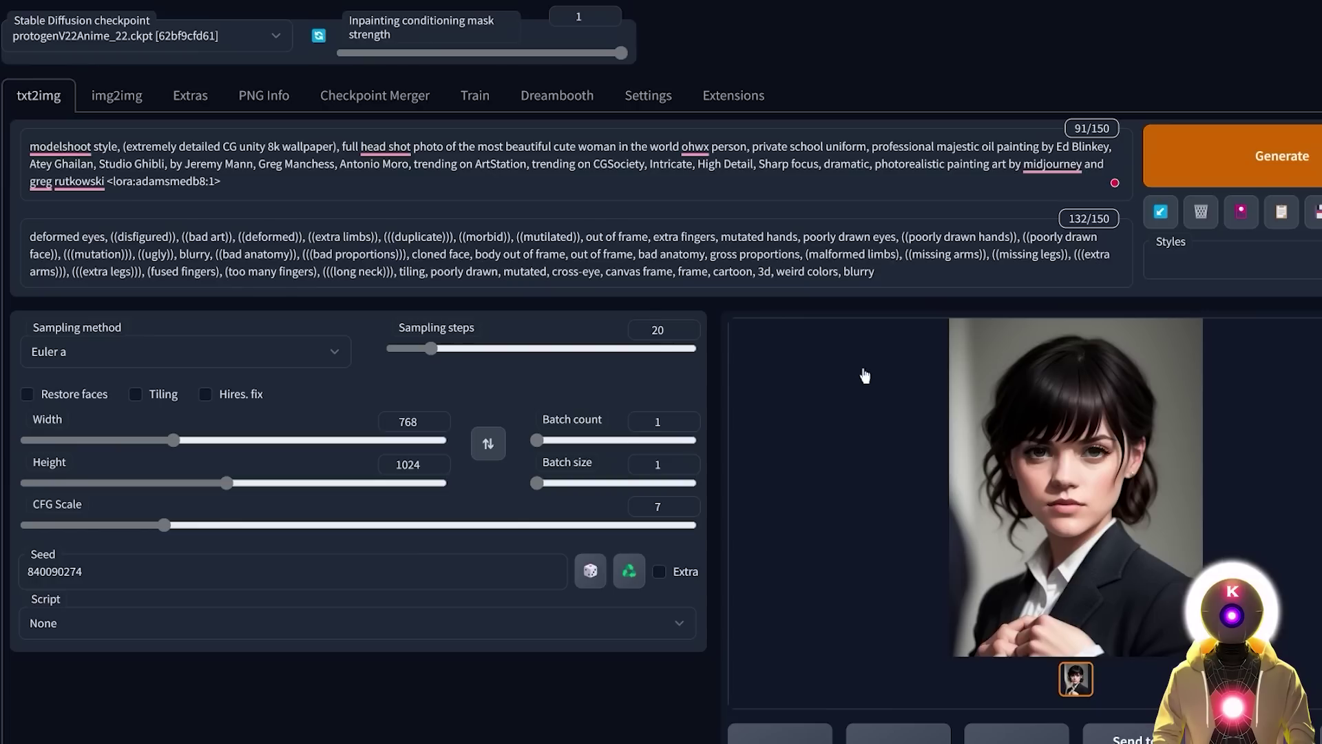
- Raise the adamsmedb8 LoRA weight to 1.8, regenerate the portrait and view it enlarged
{"action": "left_click", "coordinate": [216, 180]}
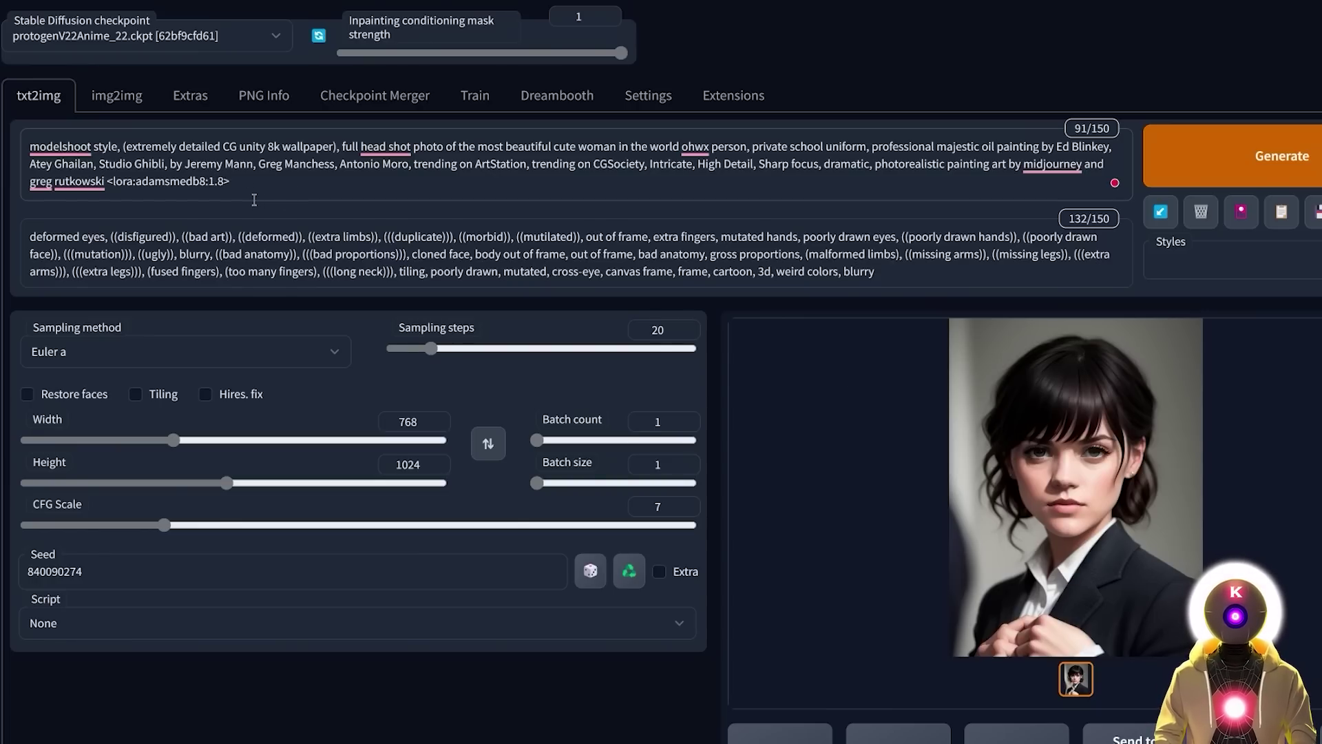
{"action": "type", "text": ".8"}
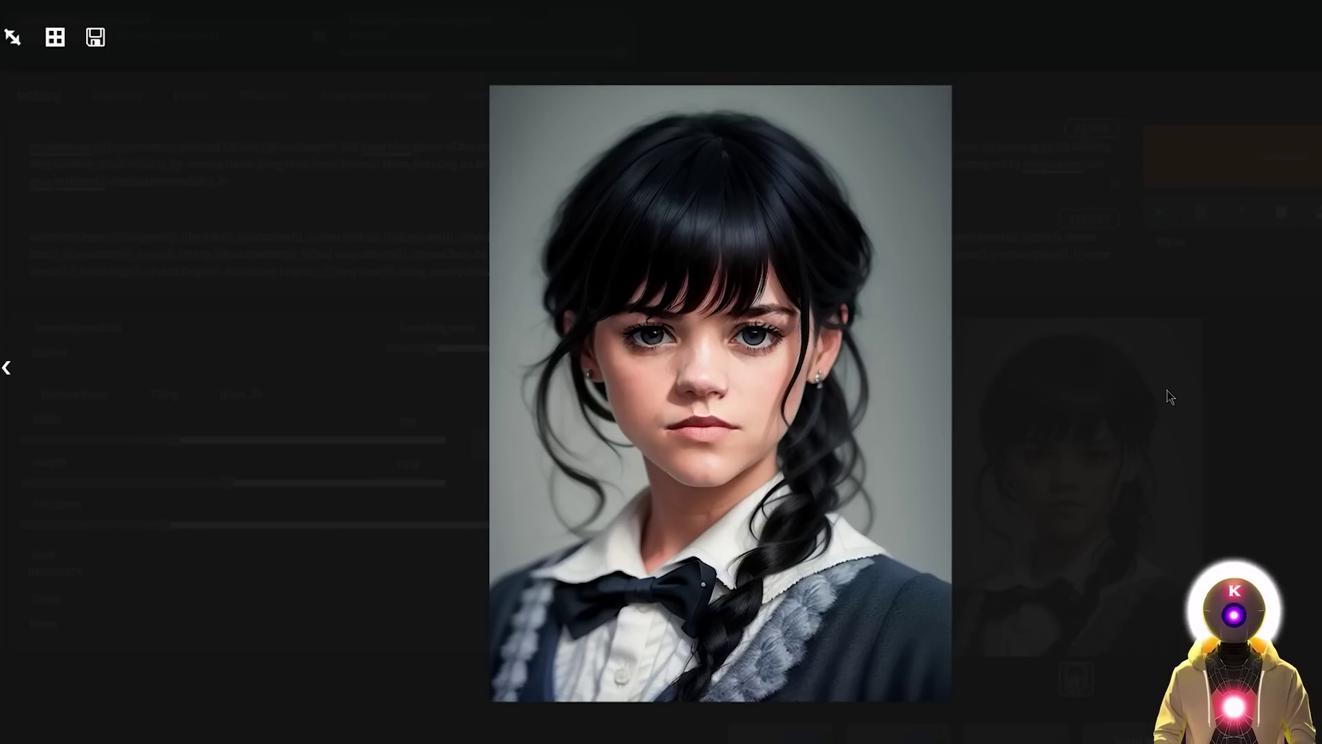
{"action": "left_click", "coordinate": [1167, 391]}
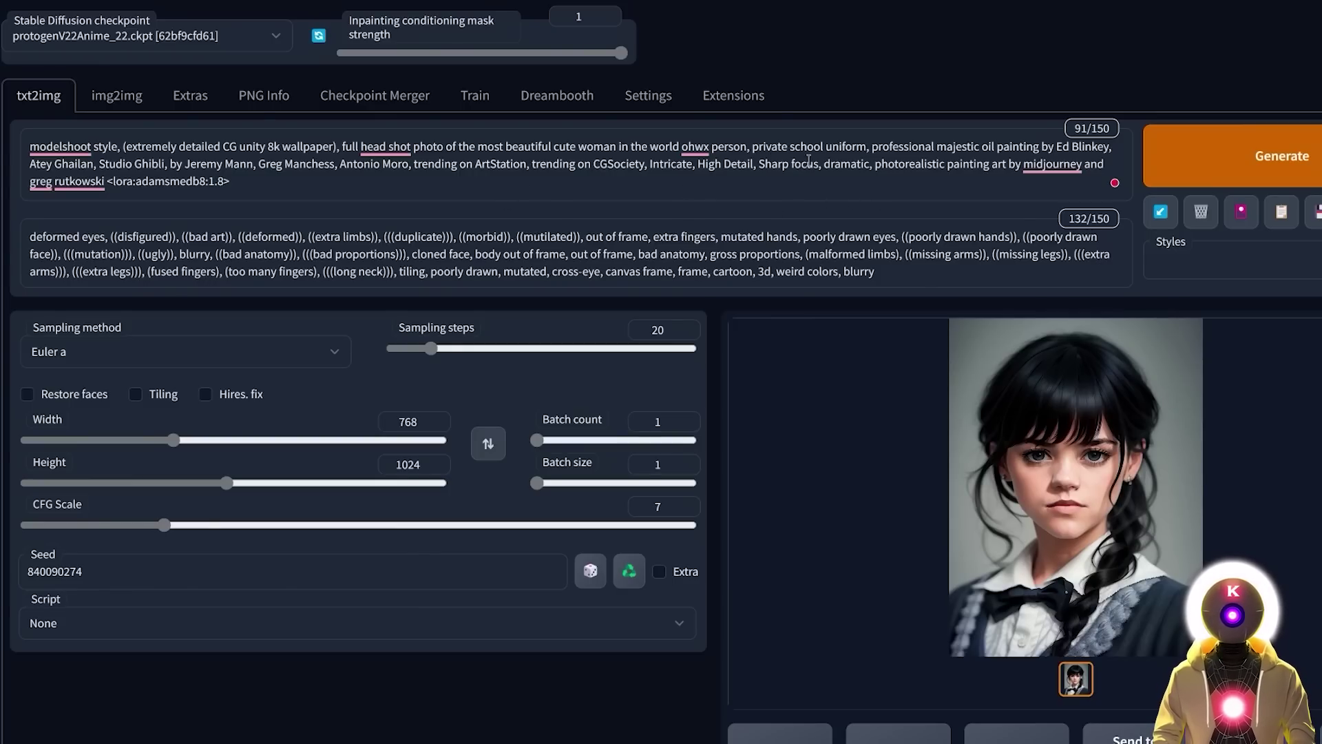
{"action": "left_click_drag", "start_coordinate": [224, 182], "coordinate": [210, 181]}
{"action": "left_click", "coordinate": [238, 182]}
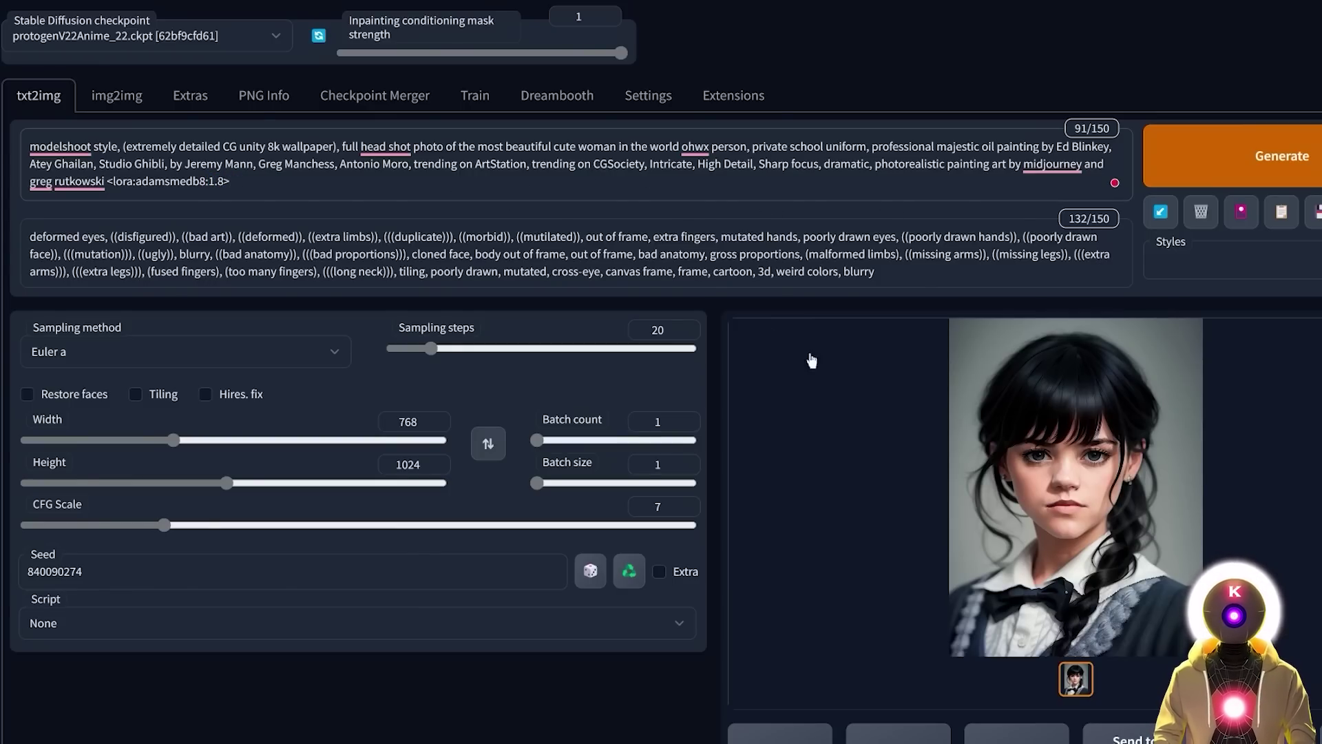
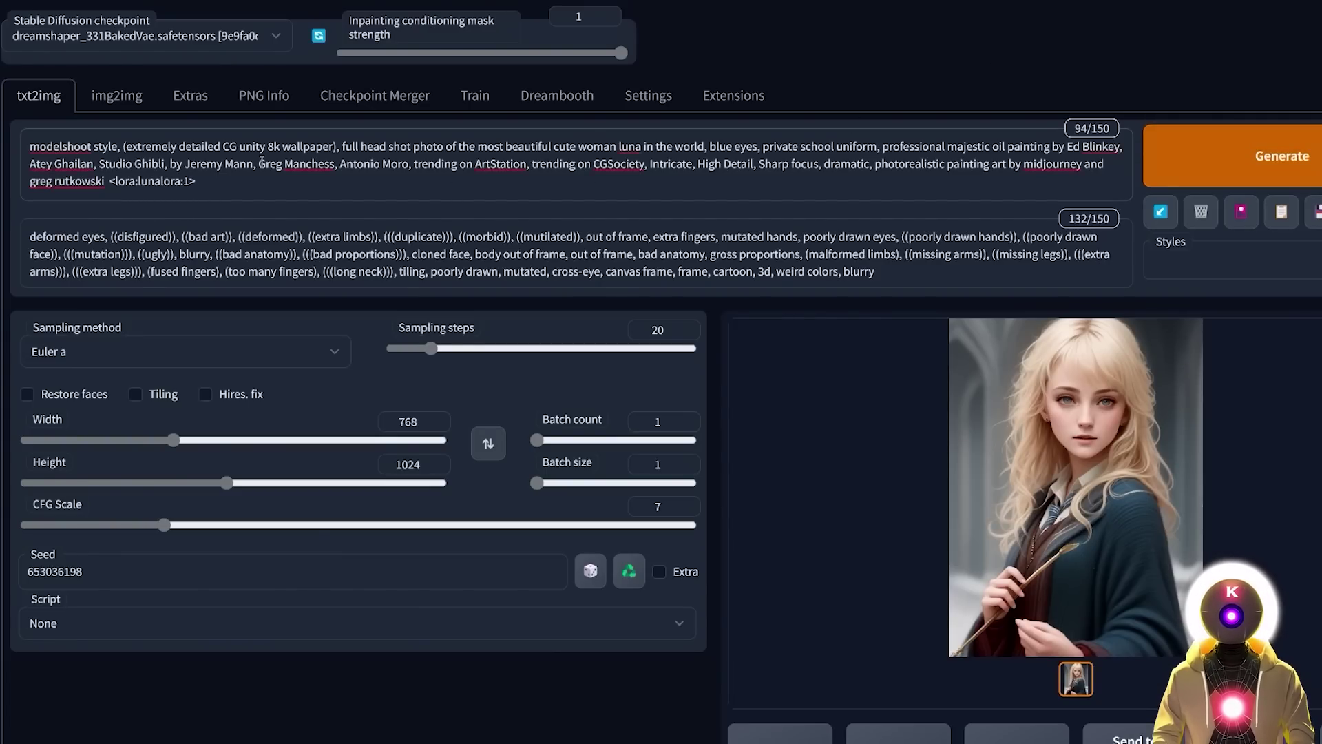
{"action": "left_click_drag", "start_coordinate": [201, 180], "coordinate": [104, 181]}
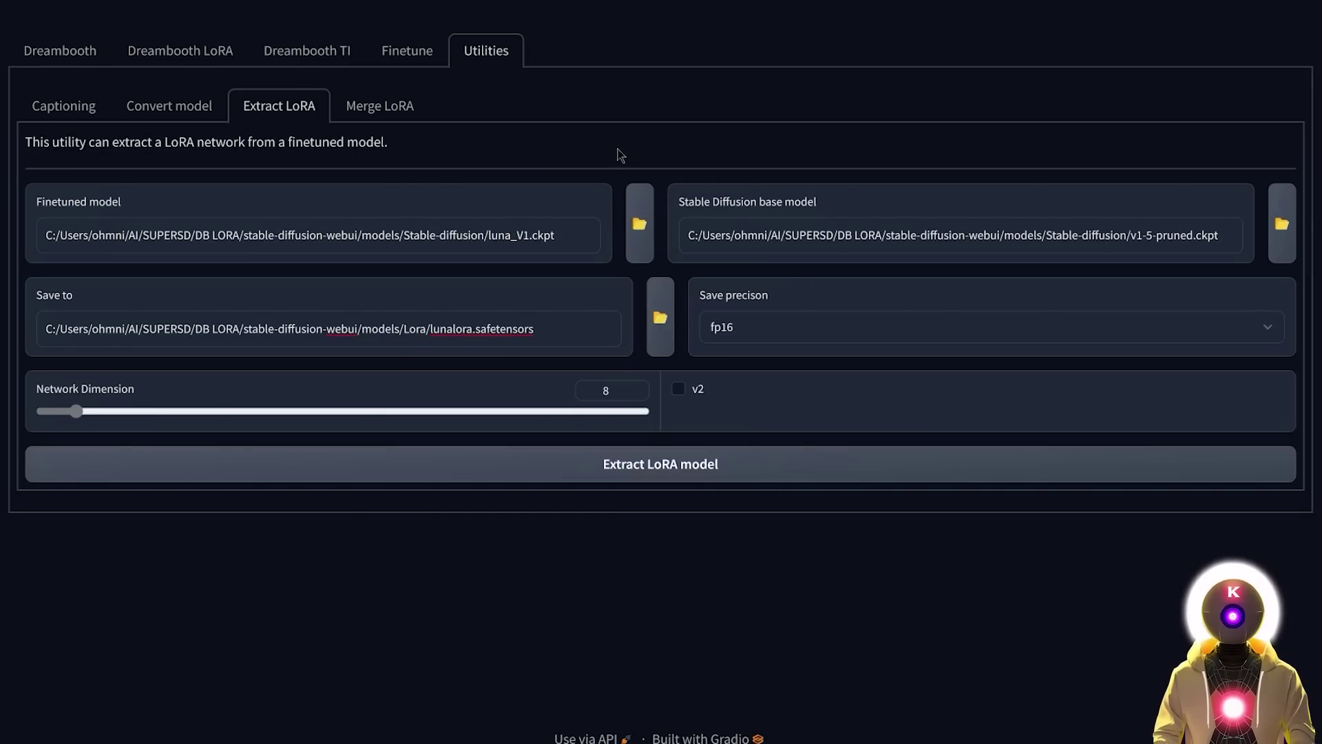
- In Kohya's Extract LoRA utility, choose protogenV22Anime_22.ckpt as the finetuned model
{"action": "left_click", "coordinate": [640, 223]}
{"action": "left_click", "coordinate": [197, 228]}
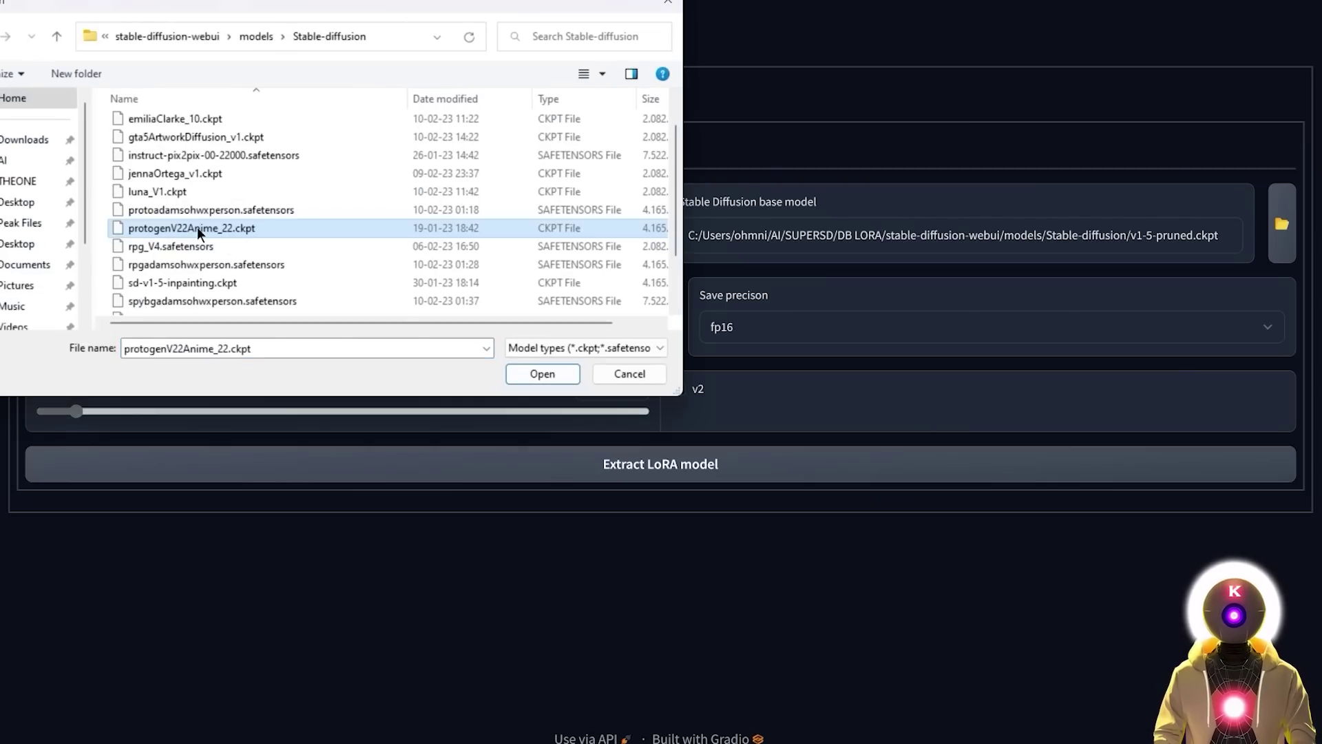
{"action": "left_click", "coordinate": [541, 373]}
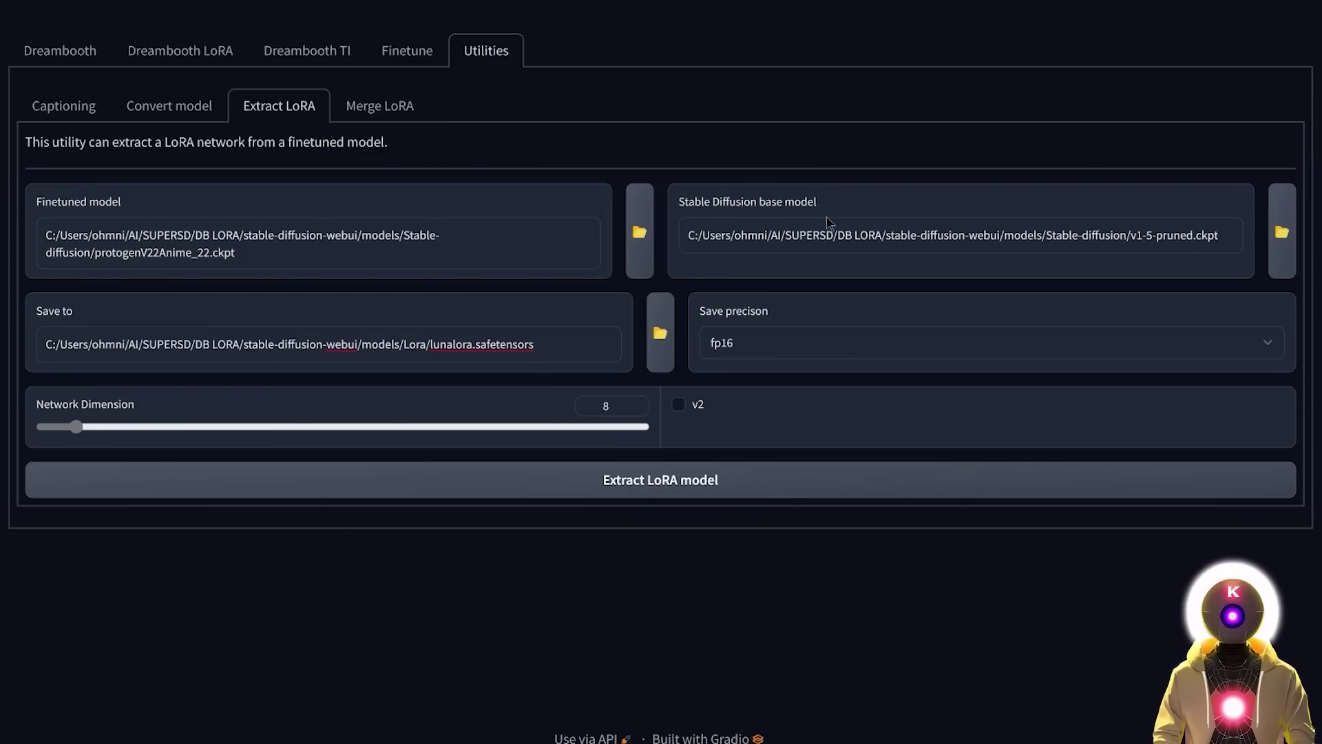
- Set the extraction's output file to protogenlora.safetensors in the web UI's models/Lora folder
{"action": "left_click", "coordinate": [659, 333]}
{"action": "left_click", "coordinate": [132, 336]}
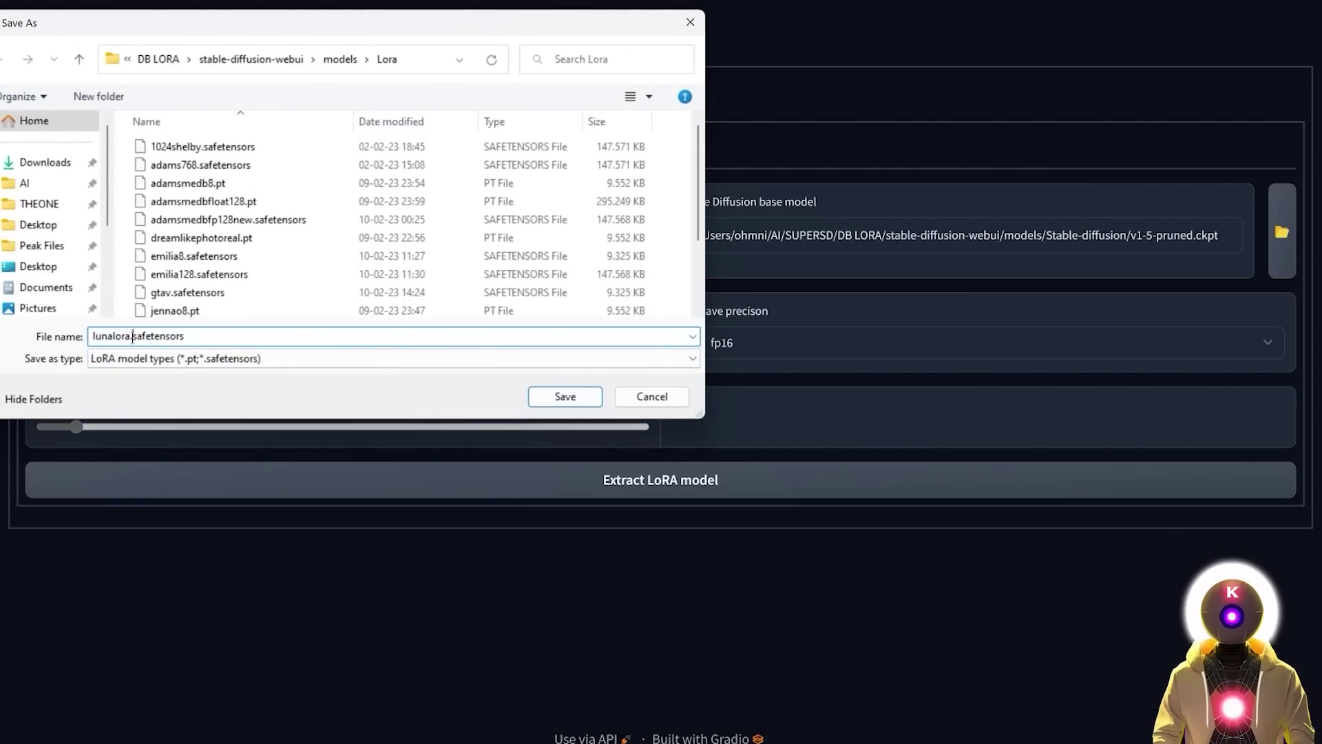
{"action": "left_click_drag", "start_coordinate": [130, 336], "coordinate": [50, 332]}
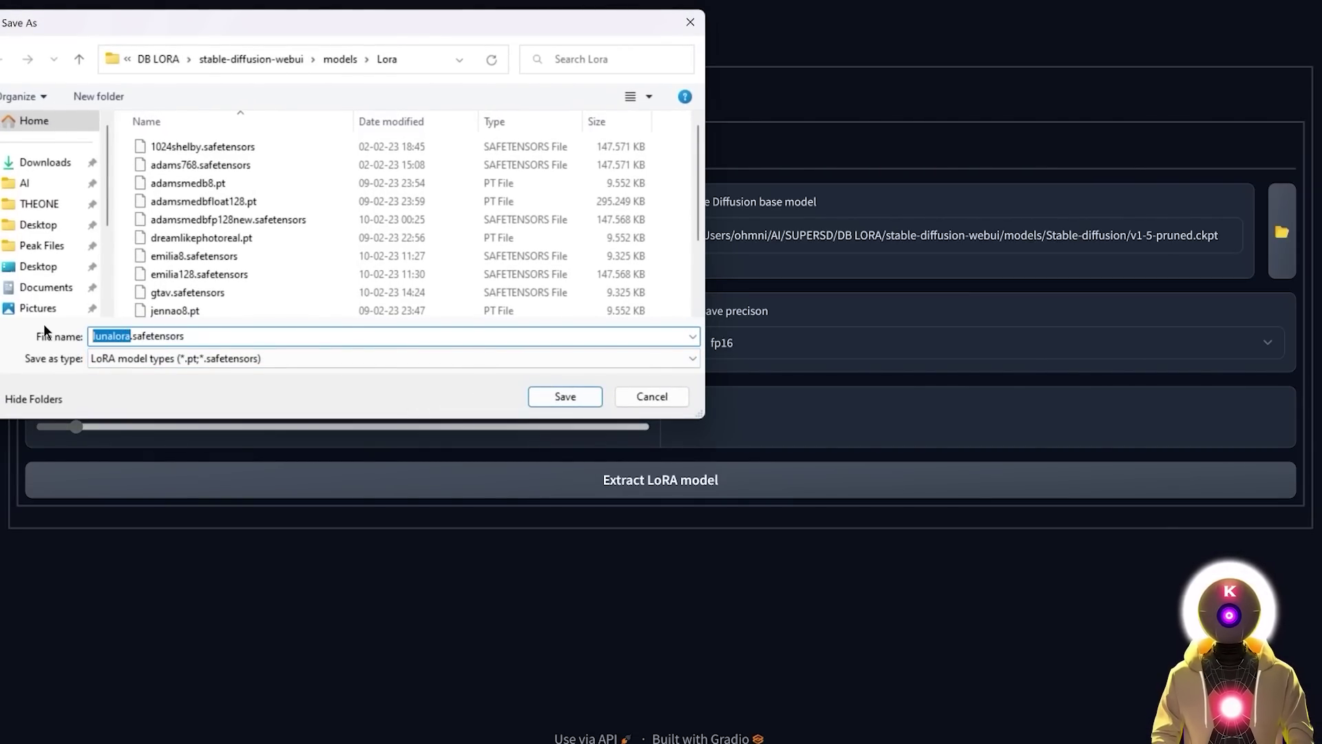
{"action": "type", "text": "protogenlora"}
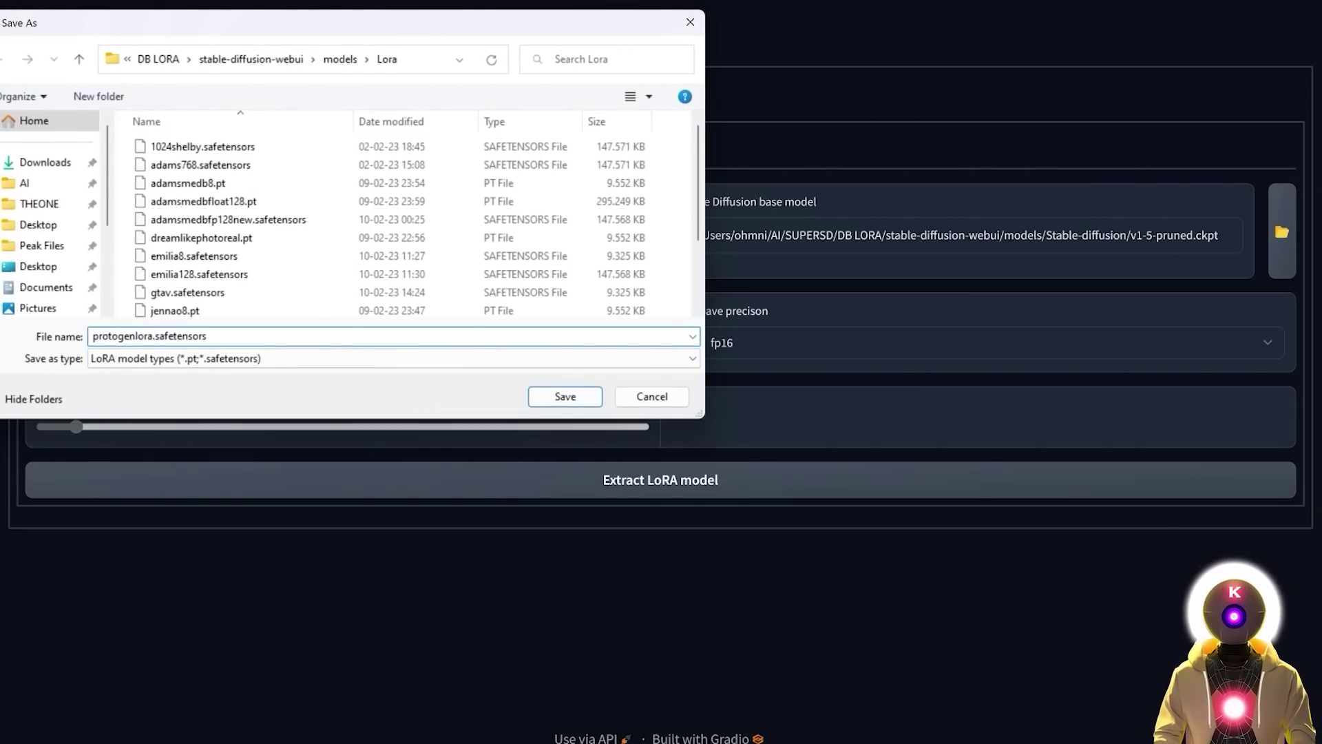
{"action": "left_click", "coordinate": [583, 397]}
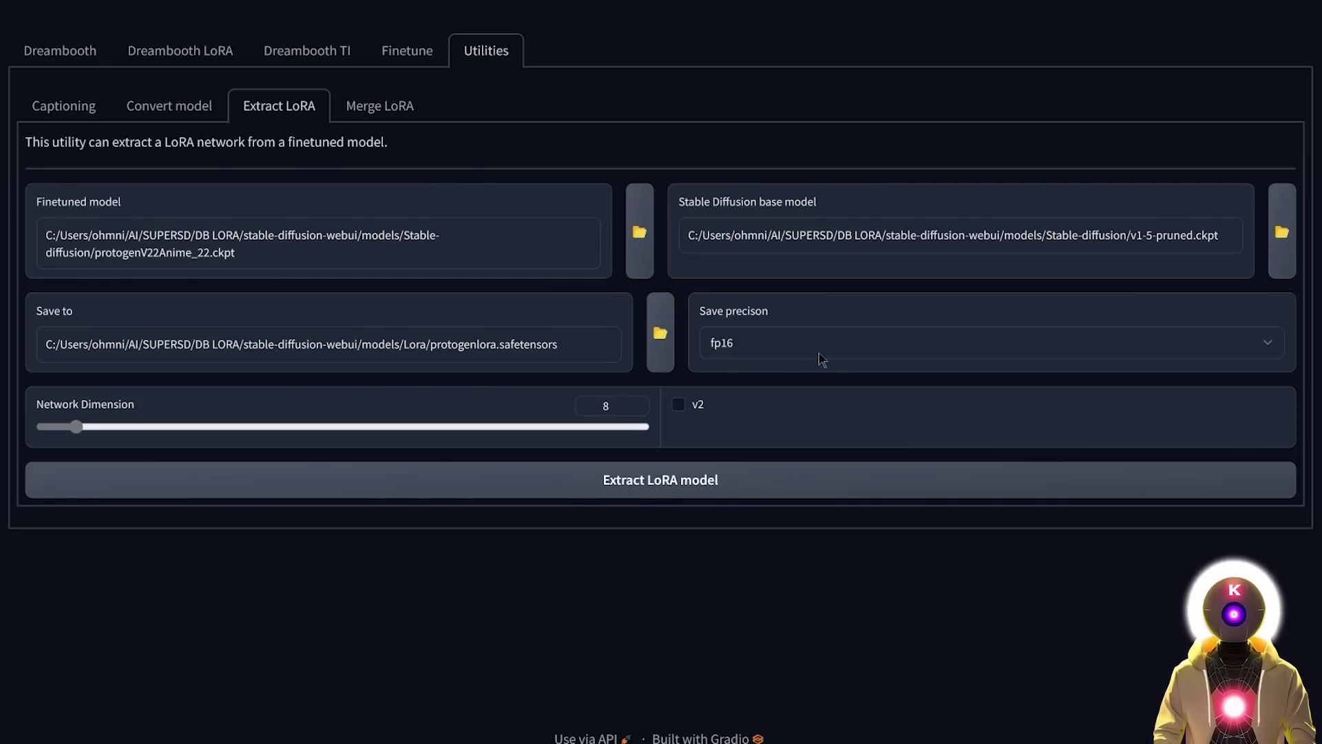
- Extract the LoRA model and open the Lora folder inside the web UI's models folder in File Explorer
{"action": "left_click", "coordinate": [672, 487]}
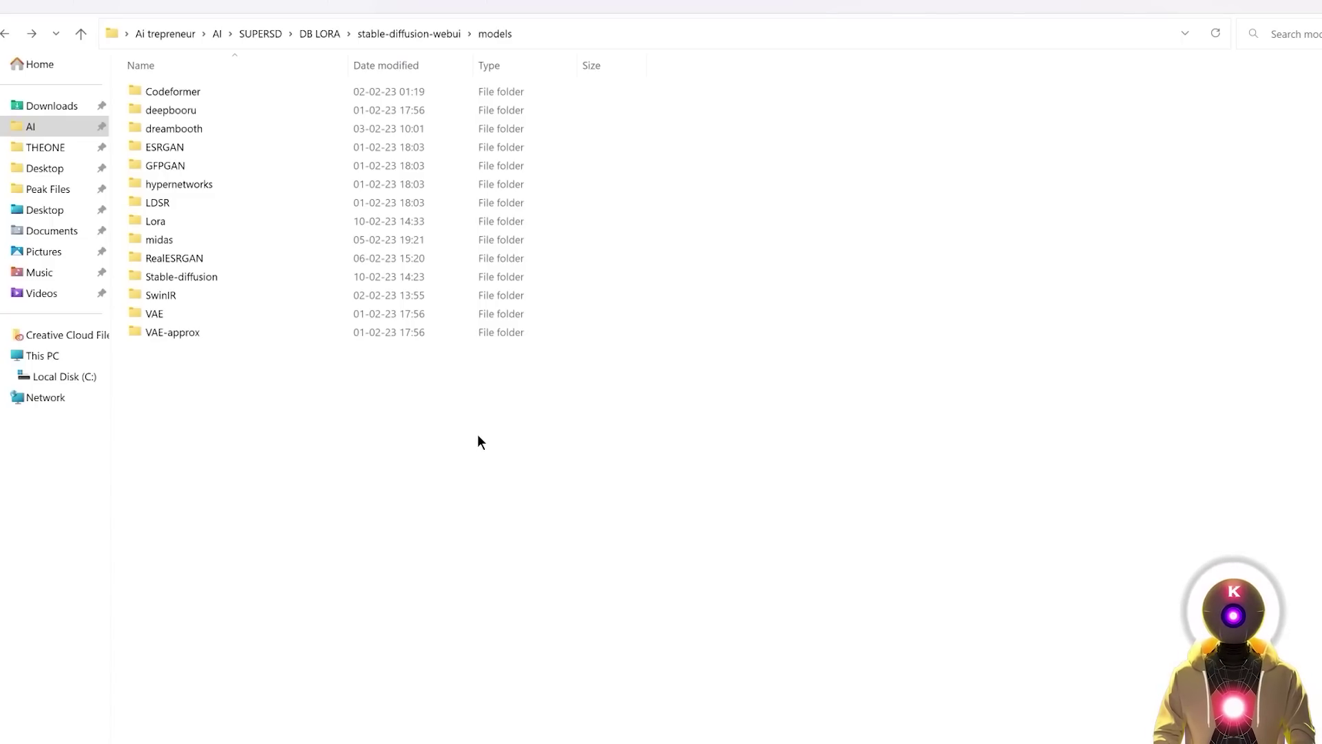
{"action": "double_click", "coordinate": [193, 221]}
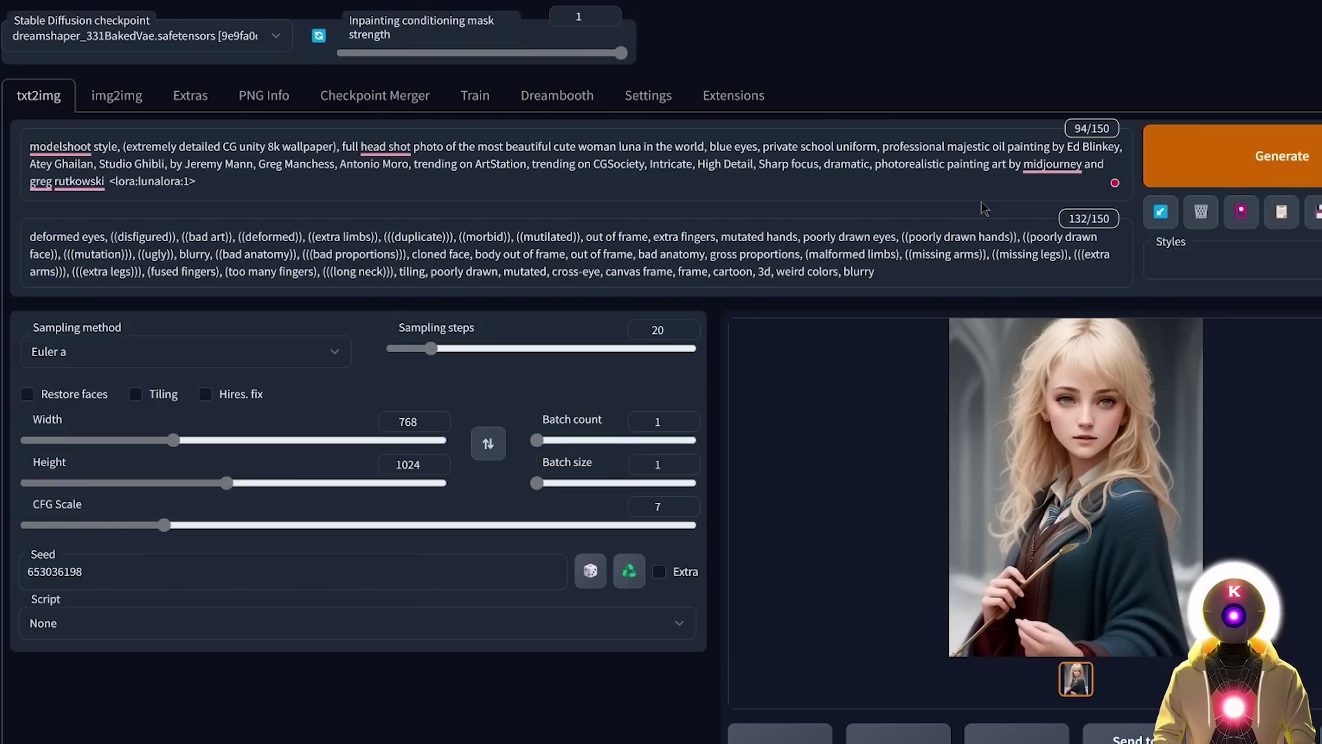
- Add the protogenlora LoRA to the web UI prompt and copy the modelshoot style trigger word from Protogen v2.2's Civitai page
{"action": "left_click", "coordinate": [1241, 211]}
{"action": "scroll", "coordinate": [854, 671], "scroll_direction": "down", "scroll_amount": 5}
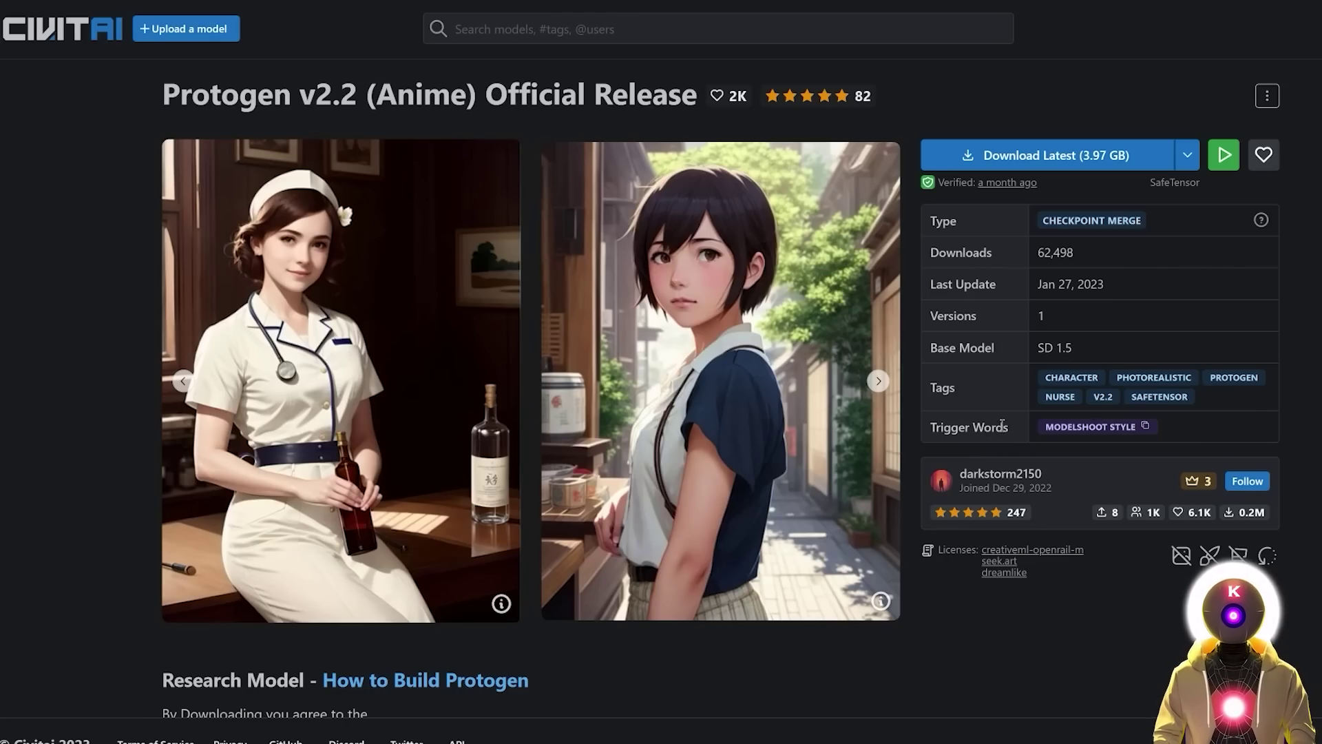
{"action": "left_click", "coordinate": [1146, 426]}
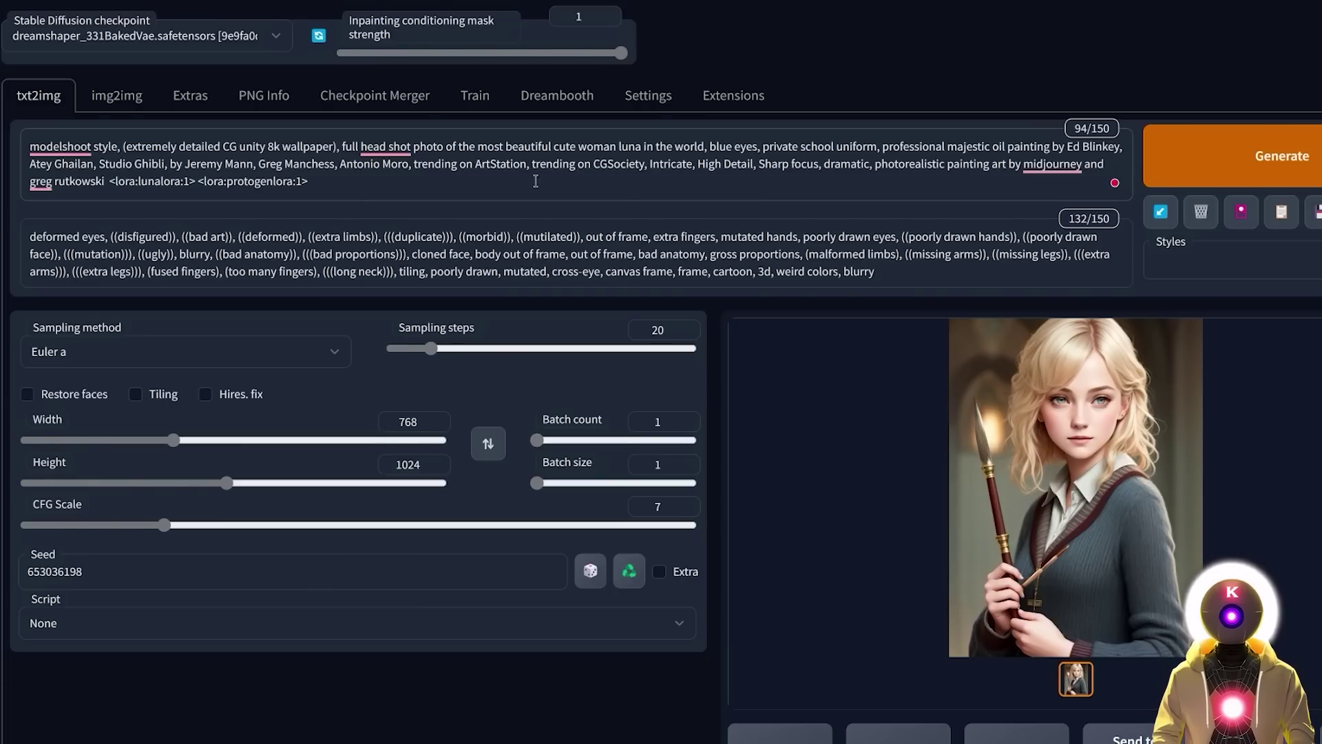
- Raise the protogenlora LoRA weight to 1.9, regenerate the portrait and view it enlarged
{"action": "type", "text": ".9"}
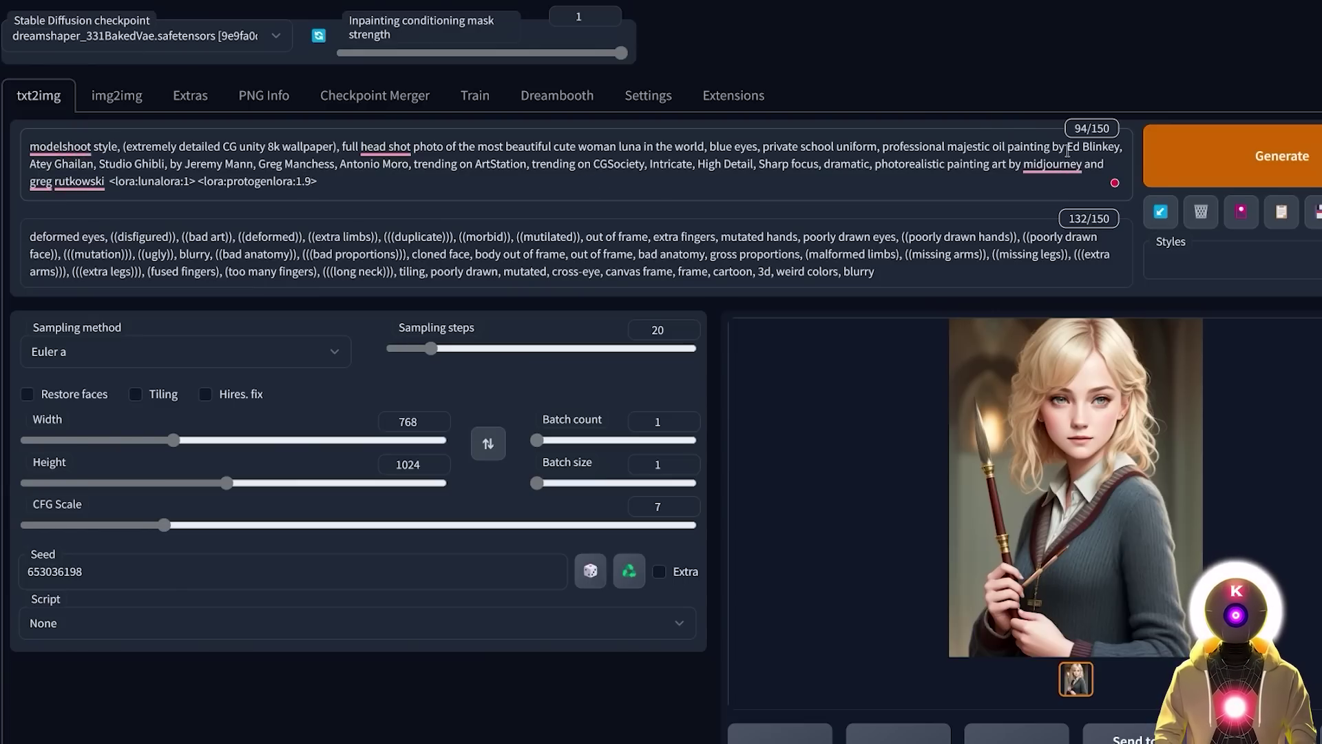
{"action": "left_click", "coordinate": [1267, 157]}
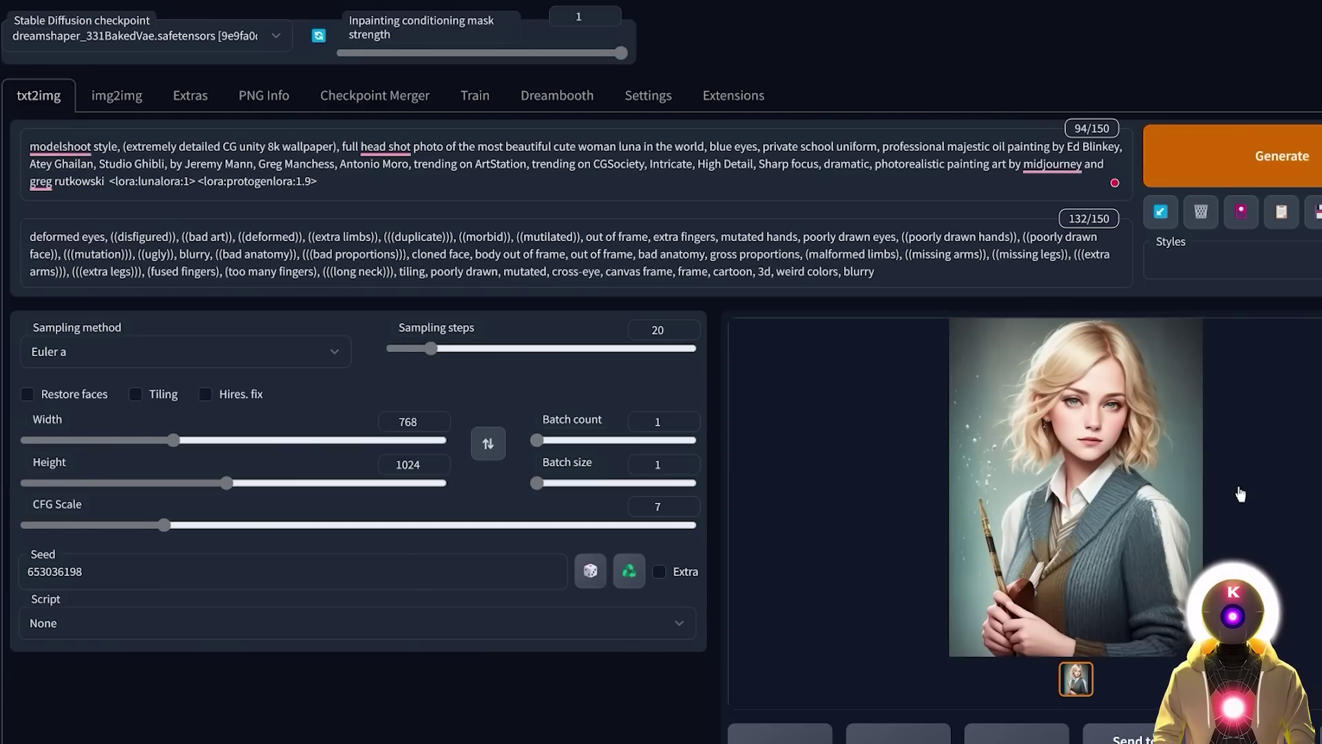
{"action": "left_click", "coordinate": [1178, 475]}
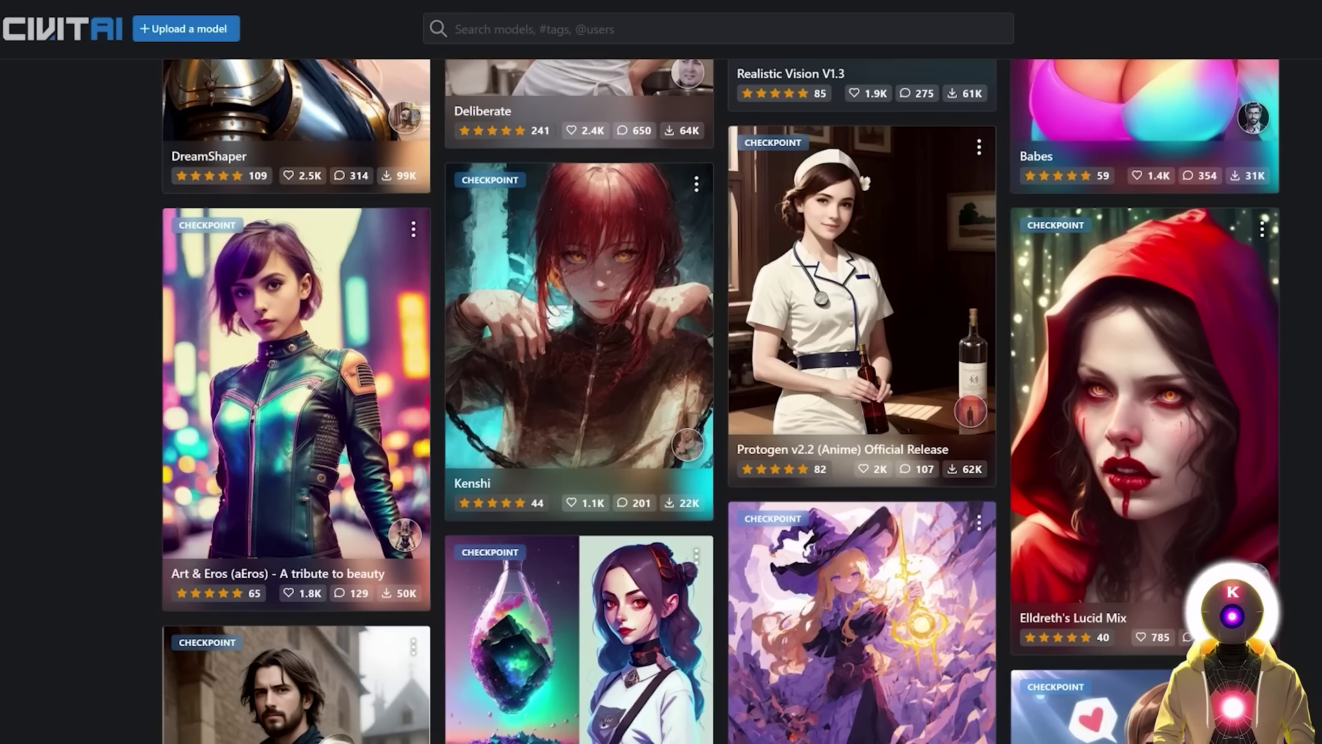
- Browse the list of models on Civitai for further checkpoints and styles to combine
{"action": "scroll", "coordinate": [721, 401], "scroll_direction": "down", "scroll_amount": 7}
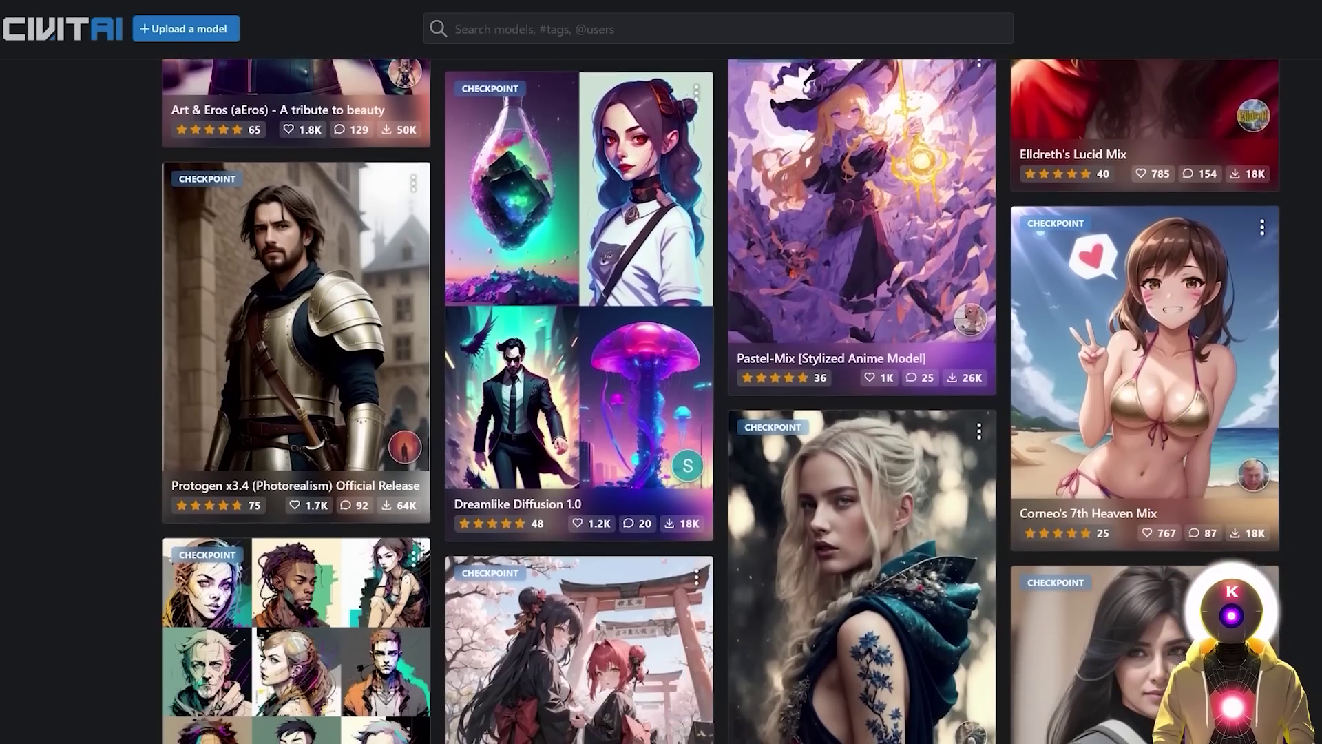
{"action": "scroll", "coordinate": [721, 401], "scroll_direction": "down", "scroll_amount": 15}
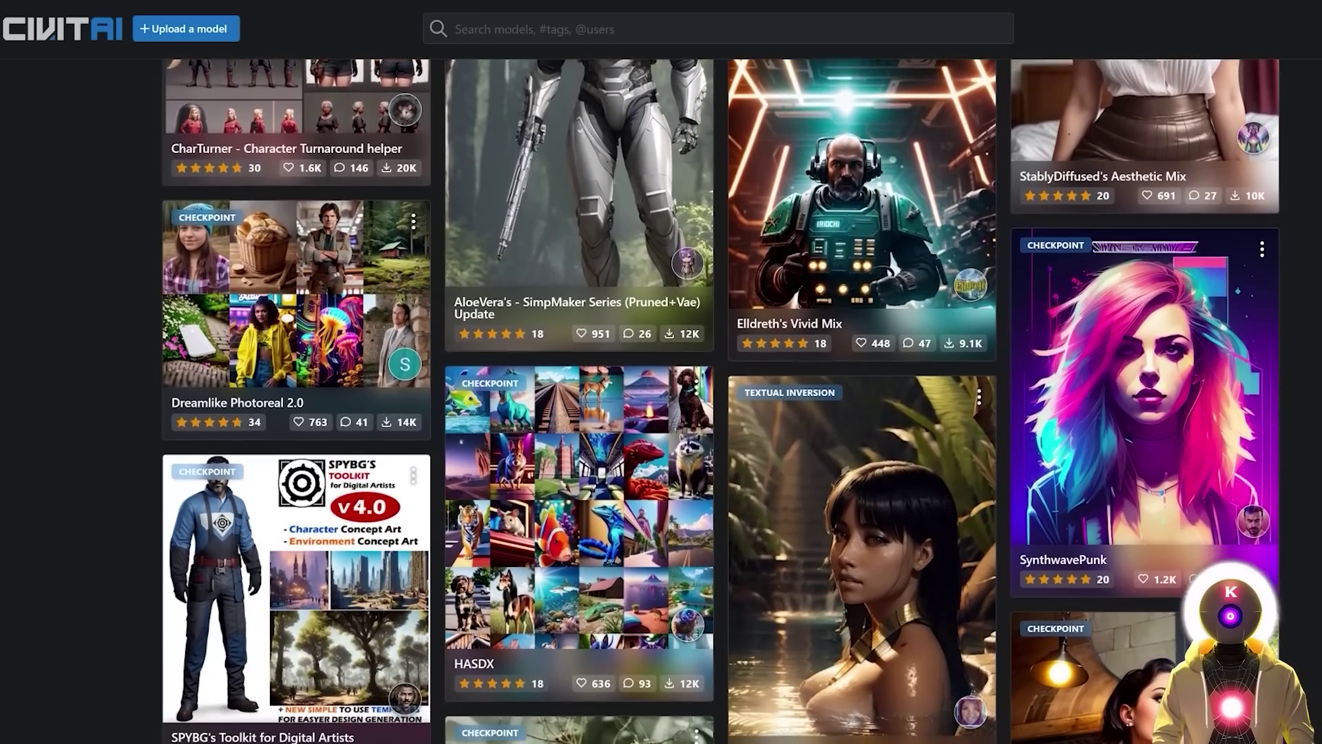
{"action": "scroll", "coordinate": [721, 401], "scroll_direction": "down", "scroll_amount": 15}
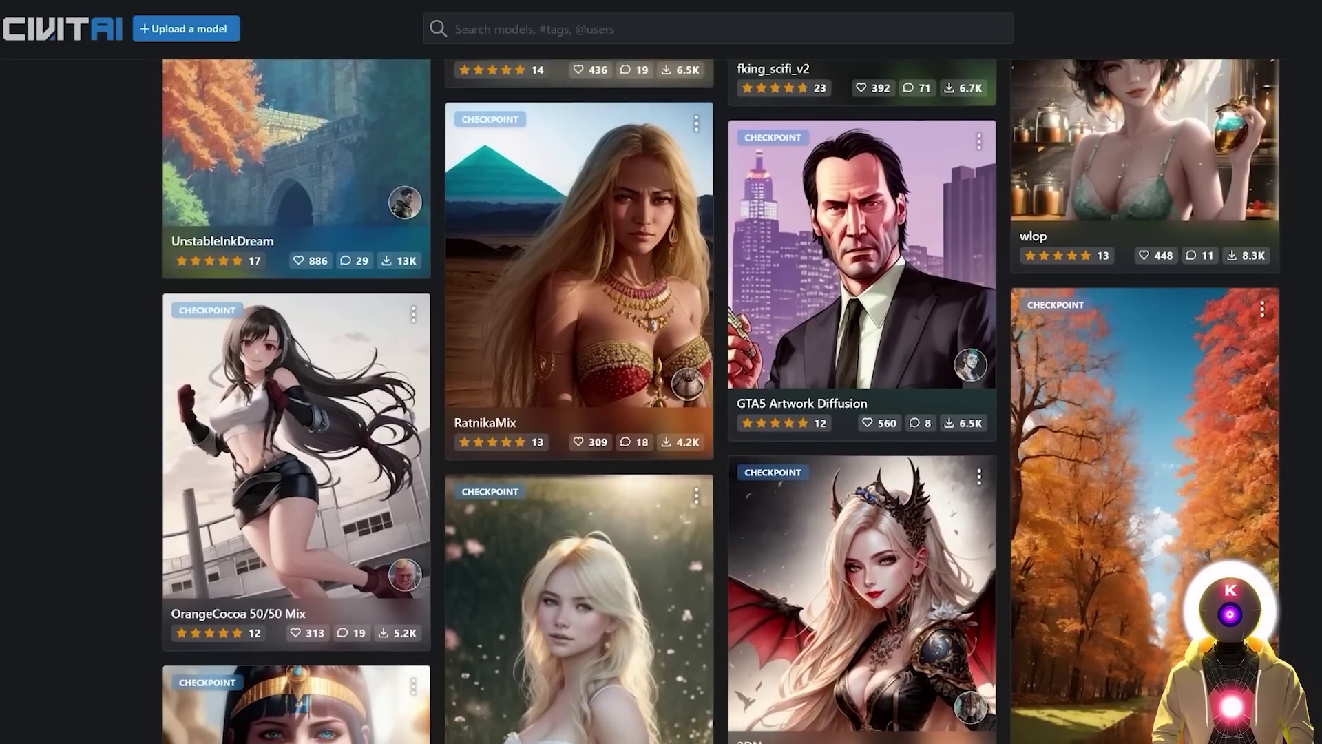
{"action": "scroll", "coordinate": [721, 401], "scroll_direction": "down", "scroll_amount": 1}
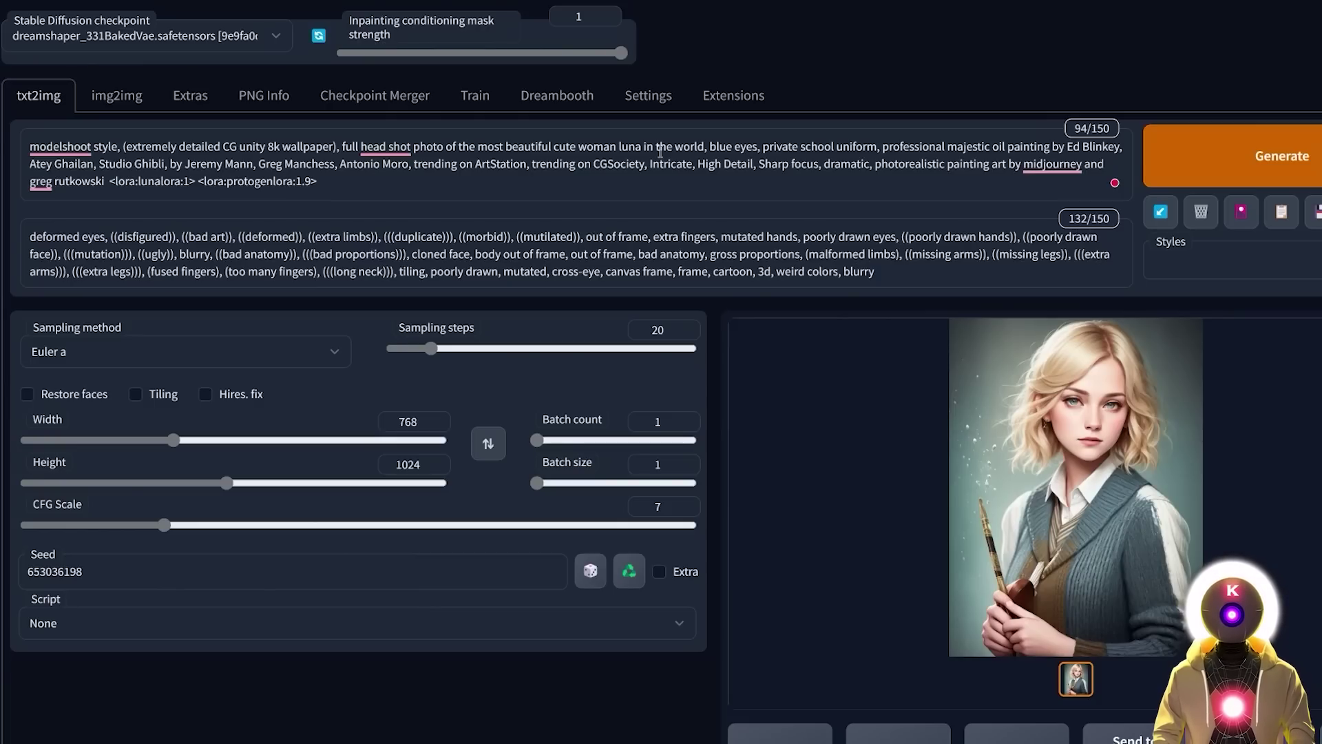
- In the Checkpoint Merger, set protogenV22Anime_22.ckpt as primary model, luna_V1.ckpt as secondary model and v1-5-pruned.ckpt as tertiary model
{"action": "left_click", "coordinate": [375, 97]}
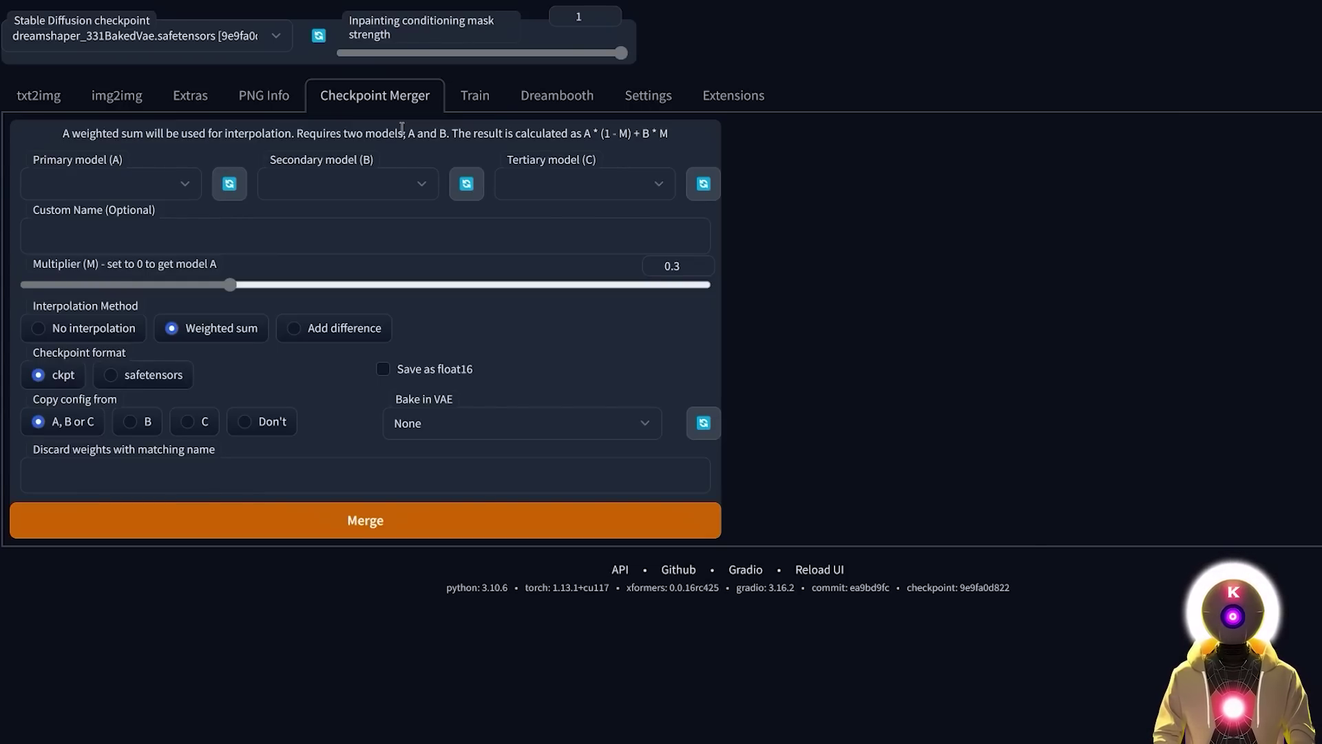
{"action": "left_click", "coordinate": [186, 187]}
{"action": "left_click", "coordinate": [108, 207]}
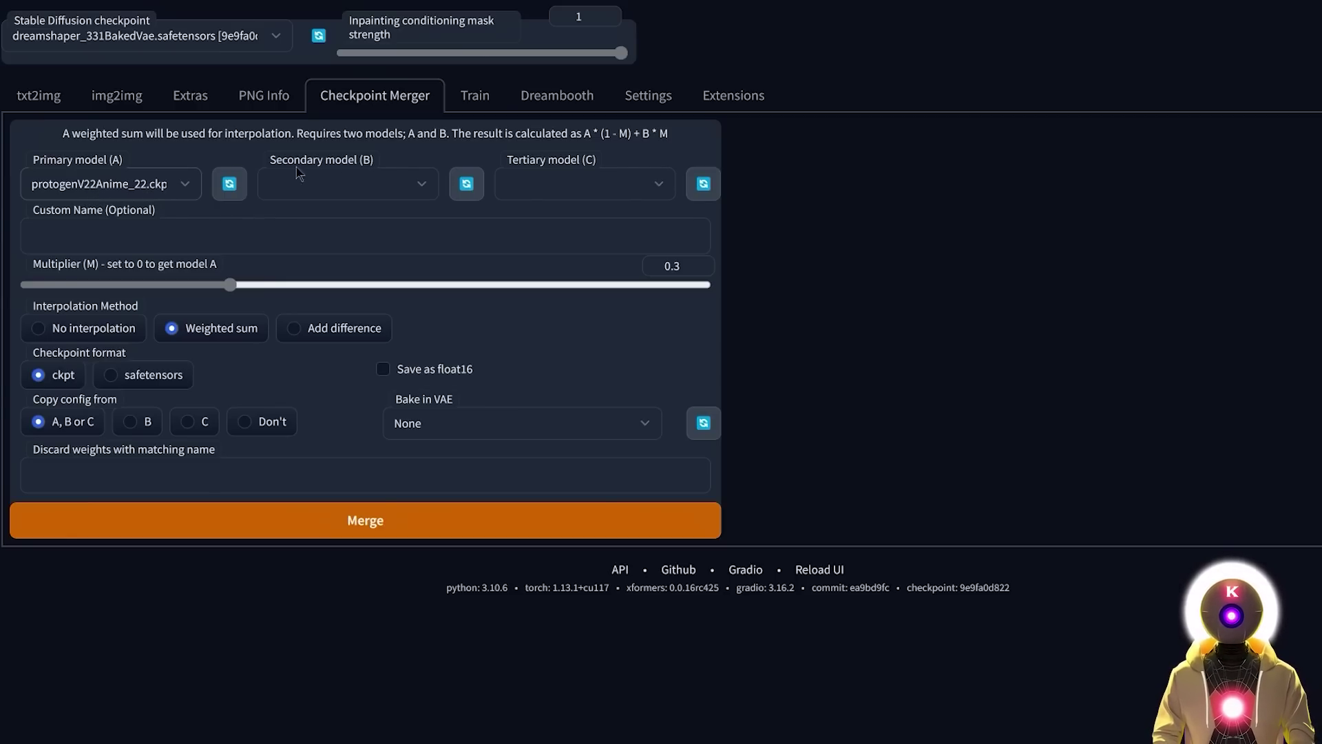
{"action": "left_click", "coordinate": [365, 182]}
{"action": "left_click", "coordinate": [356, 204]}
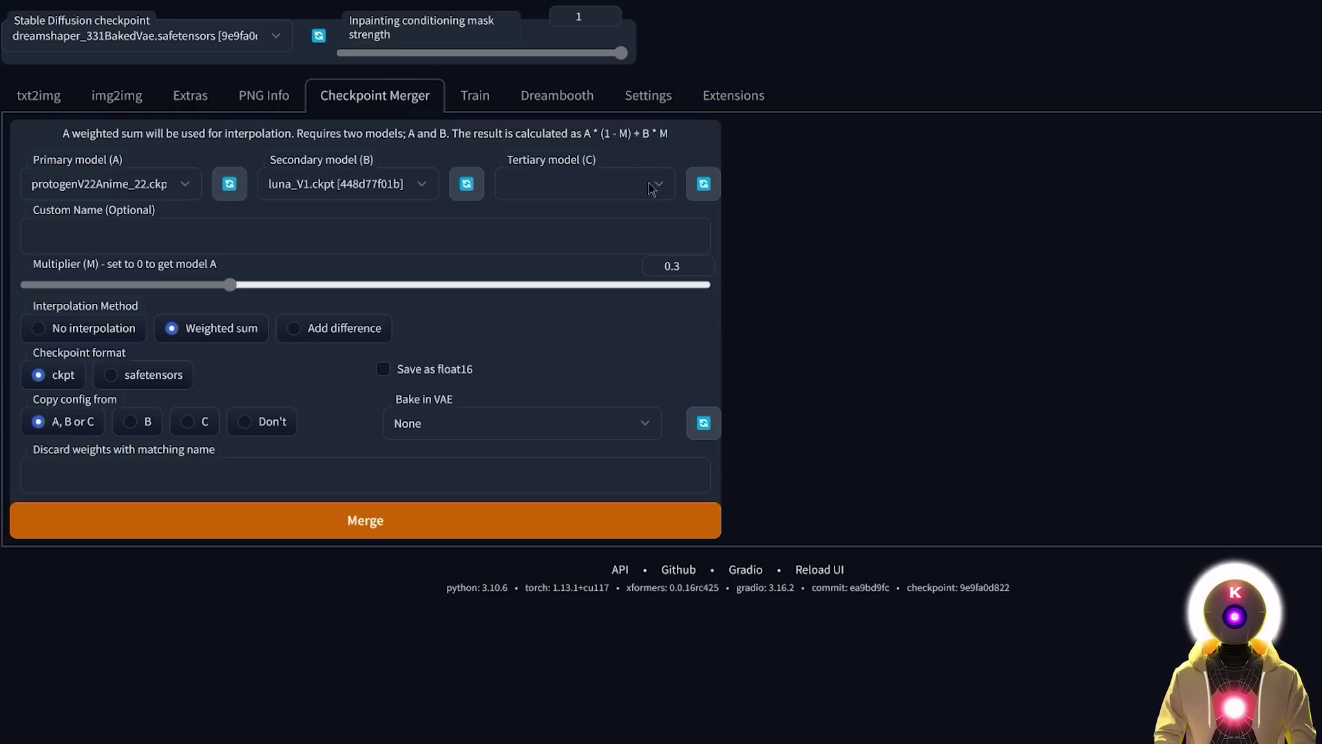
{"action": "left_click", "coordinate": [647, 187]}
{"action": "left_click", "coordinate": [587, 449]}
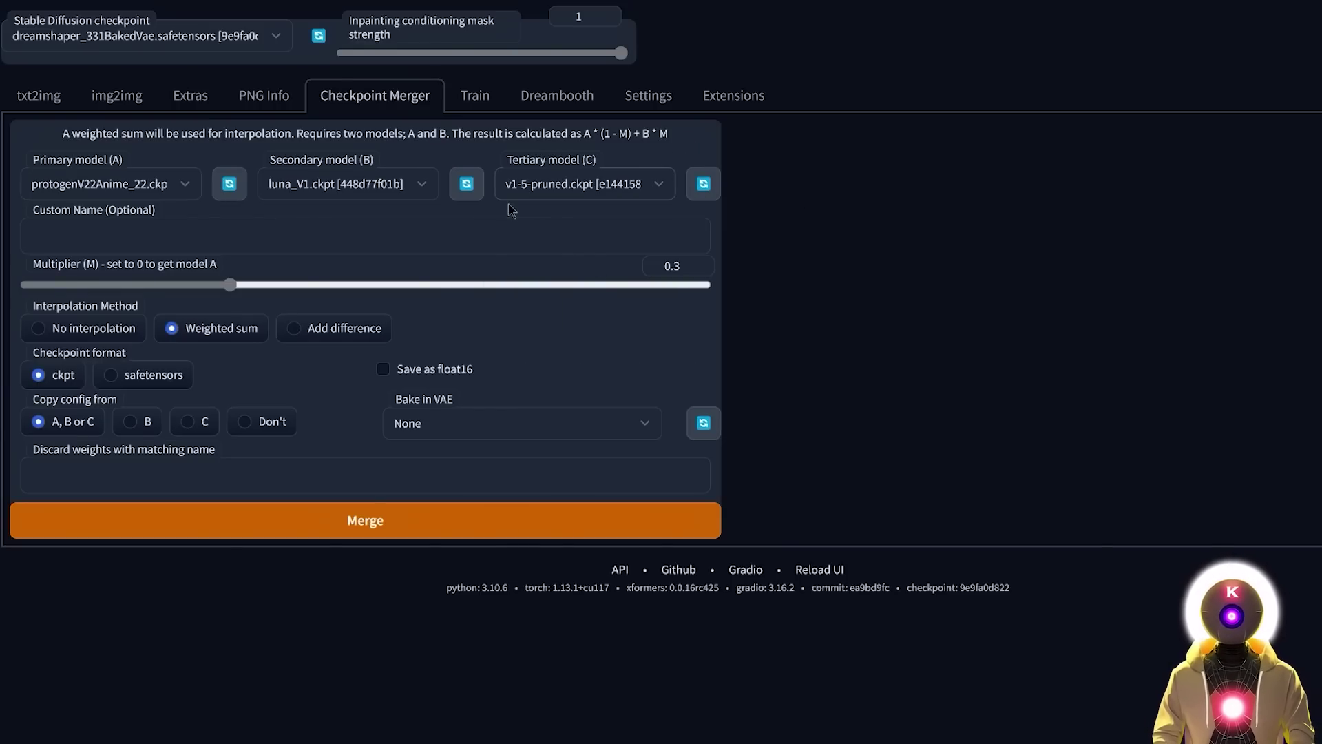
- Name the merged checkpoint protogenluna and set the merge multiplier to 1
{"action": "left_click", "coordinate": [110, 237]}
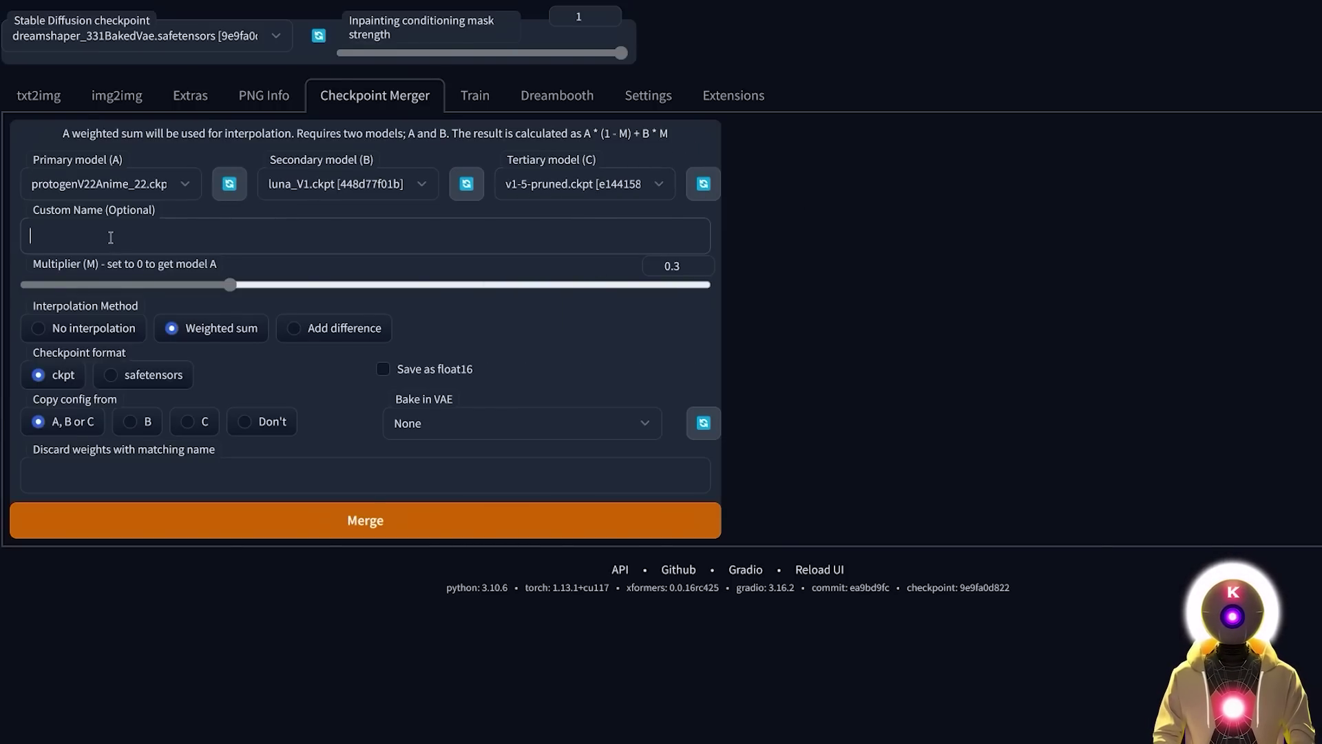
{"action": "type", "text": "protogenluna"}
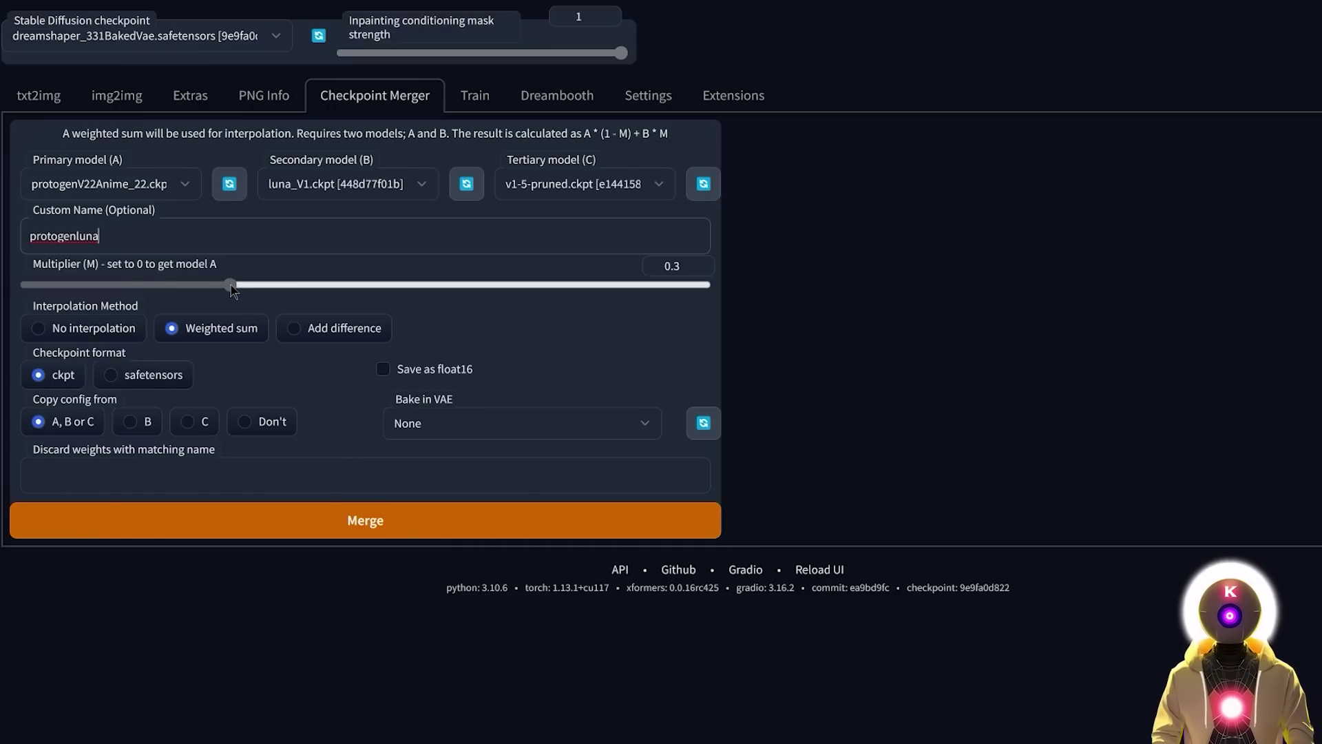
{"action": "left_click_drag", "start_coordinate": [230, 285], "coordinate": [788, 295]}
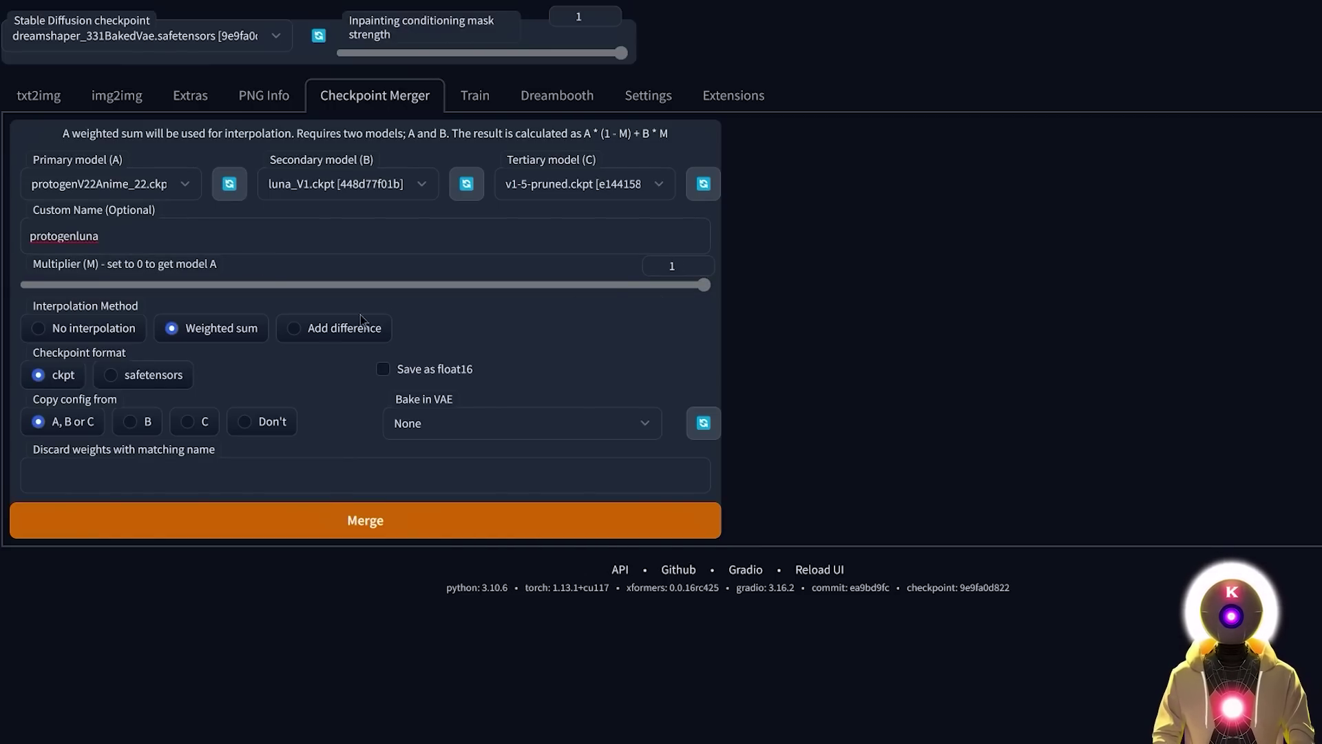
- Set the interpolation method to Add difference and the checkpoint format to safetensors, and run the merge
{"action": "left_click", "coordinate": [300, 328]}
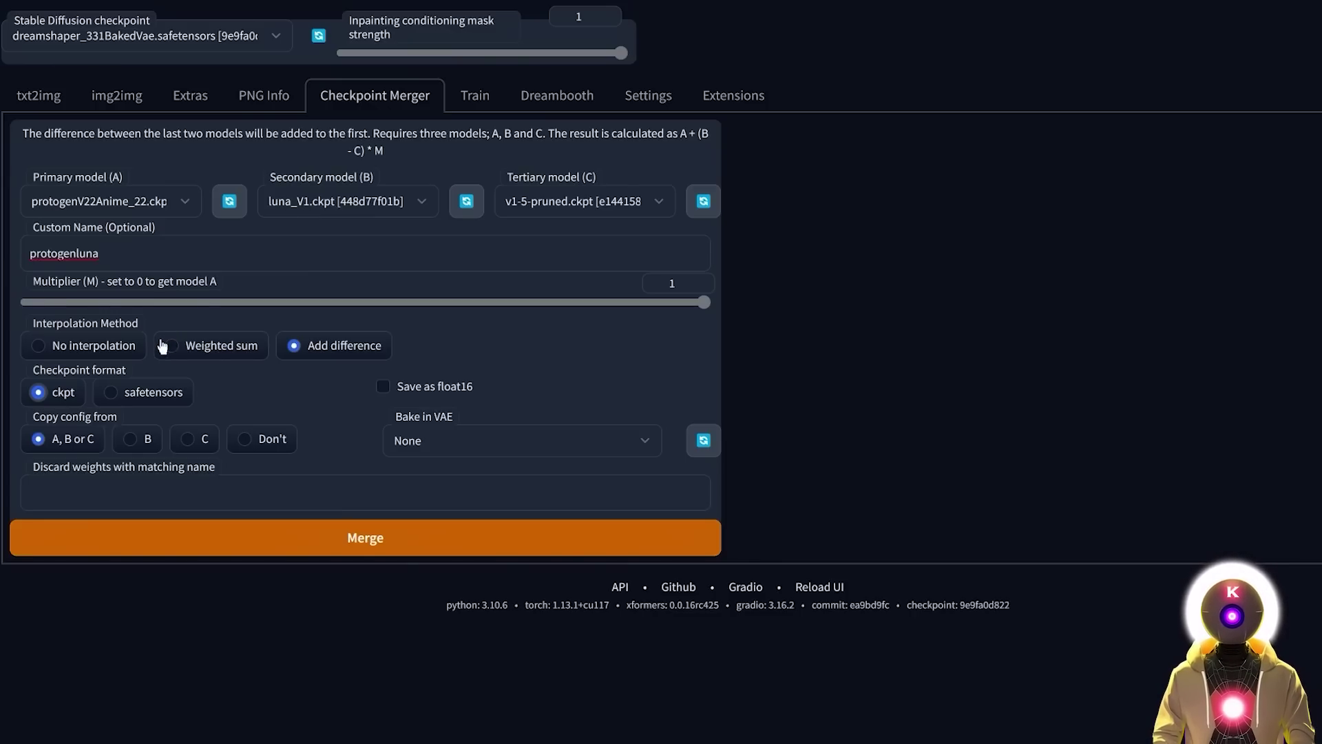
{"action": "left_click", "coordinate": [110, 394]}
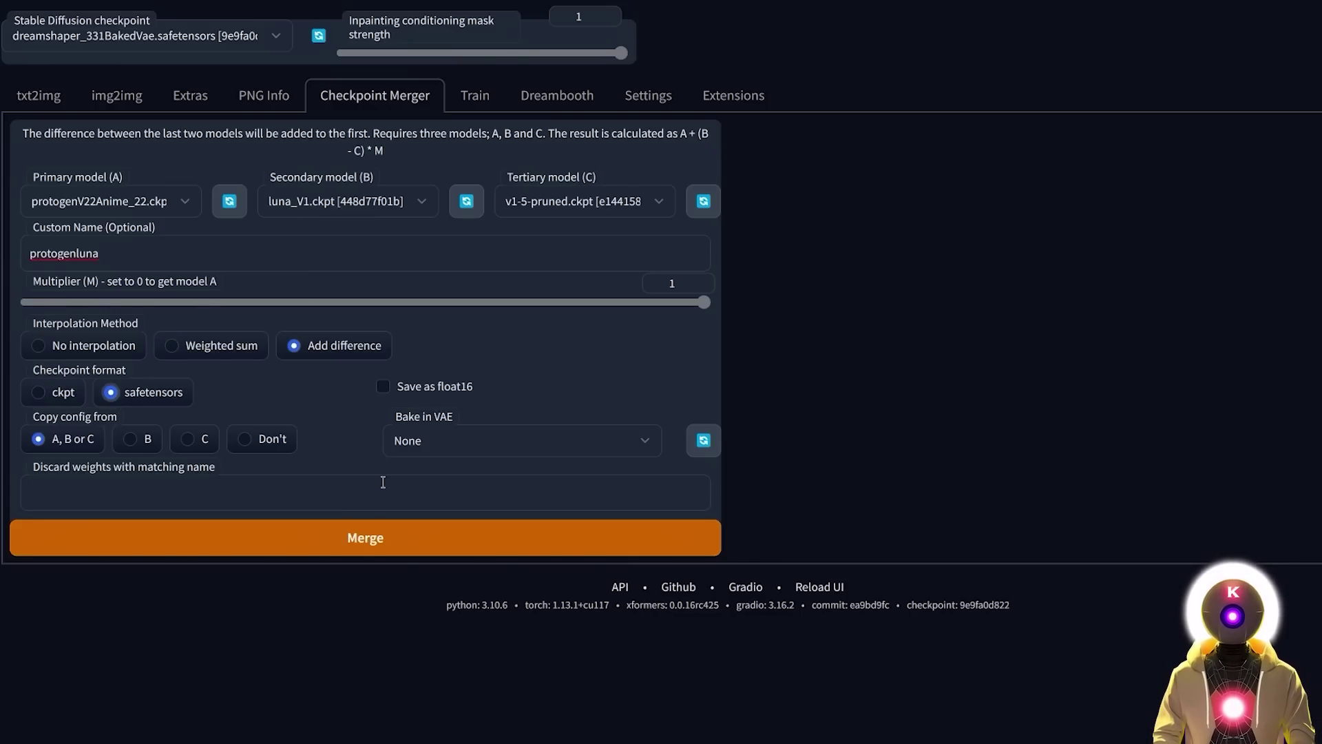
{"action": "left_click", "coordinate": [368, 550]}
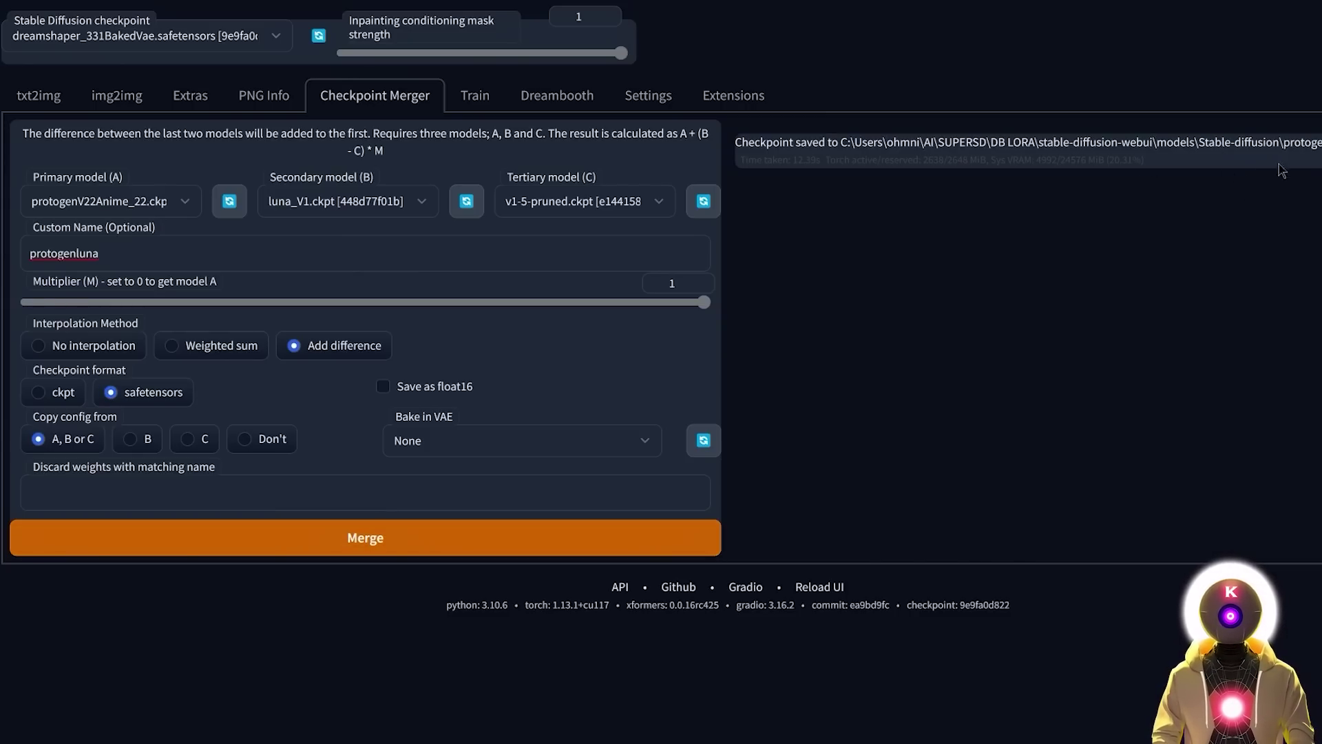
- Load protogenluna.safetensors as the txt2img checkpoint, generate the portrait with the existing modelshoot style prompt and view it enlarged
{"action": "left_click", "coordinate": [40, 102]}
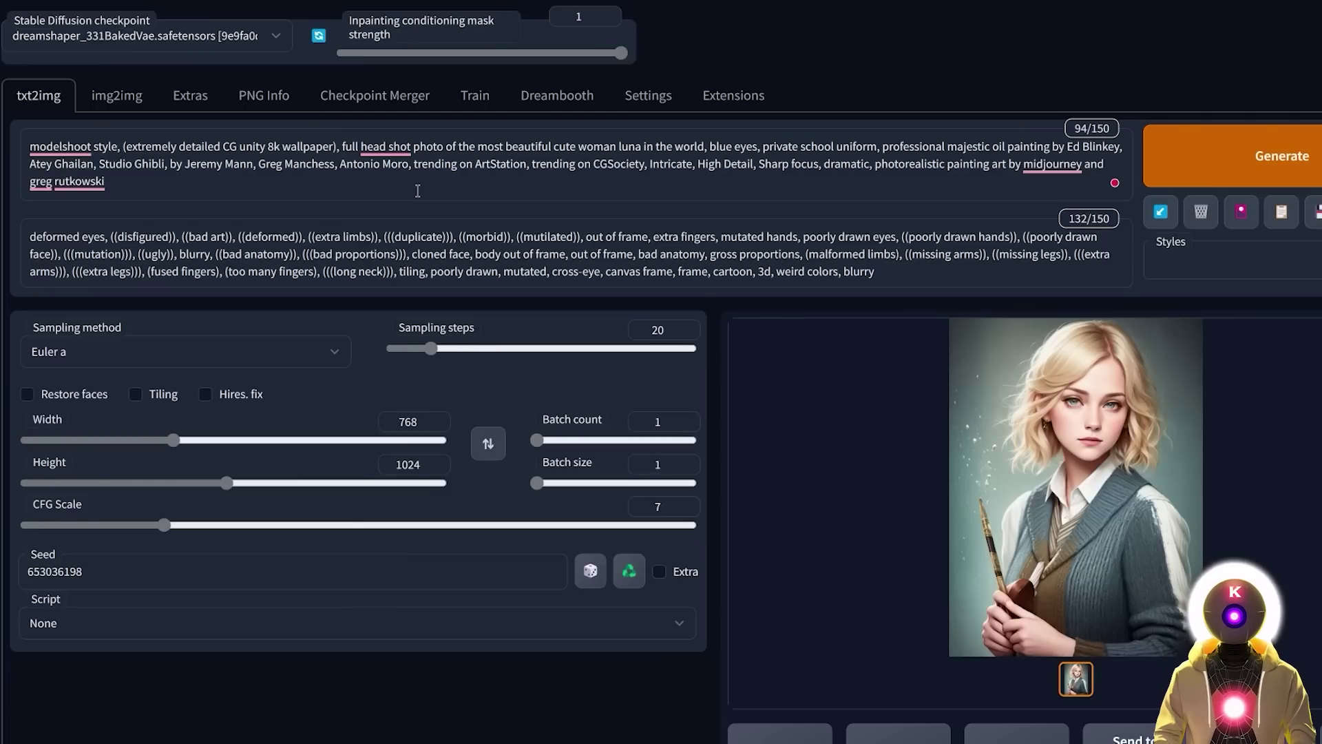
{"action": "left_click", "coordinate": [242, 33]}
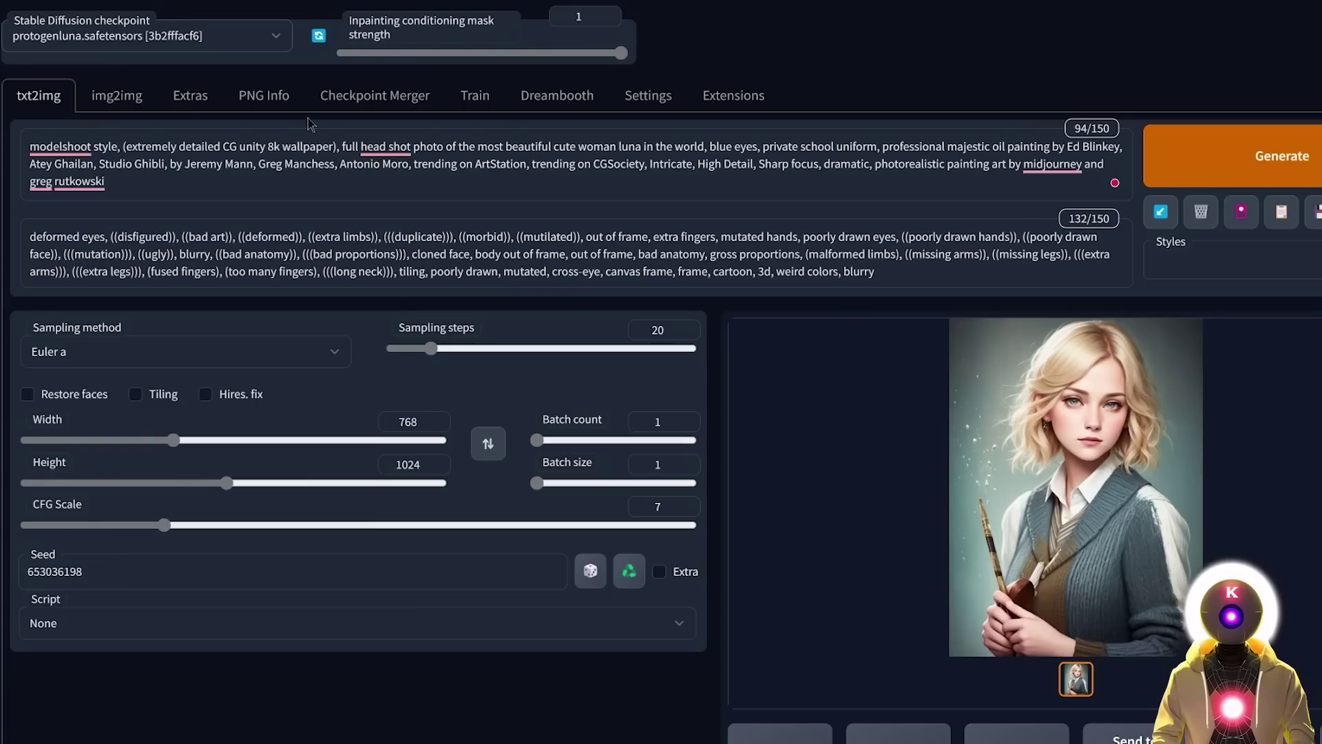
{"action": "left_click_drag", "start_coordinate": [121, 146], "coordinate": [21, 146]}
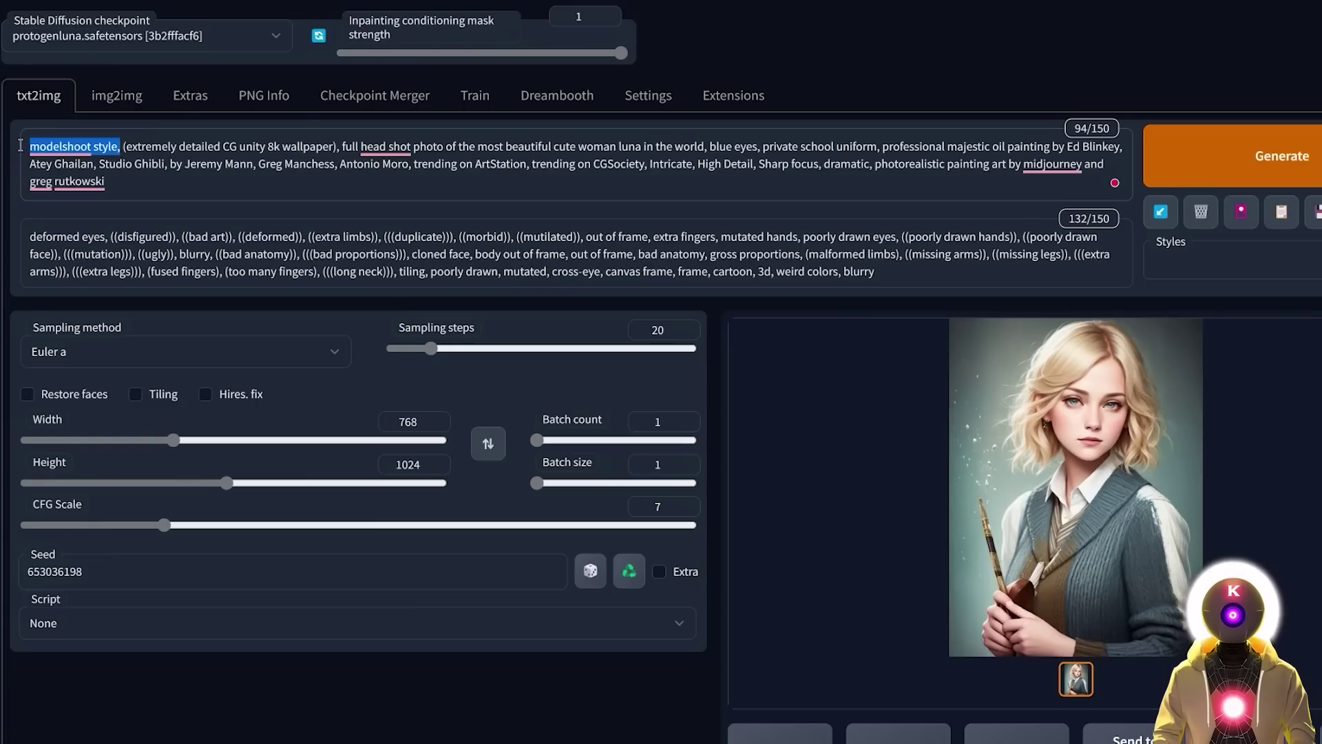
{"action": "left_click", "coordinate": [635, 147]}
{"action": "left_click", "coordinate": [1223, 164]}
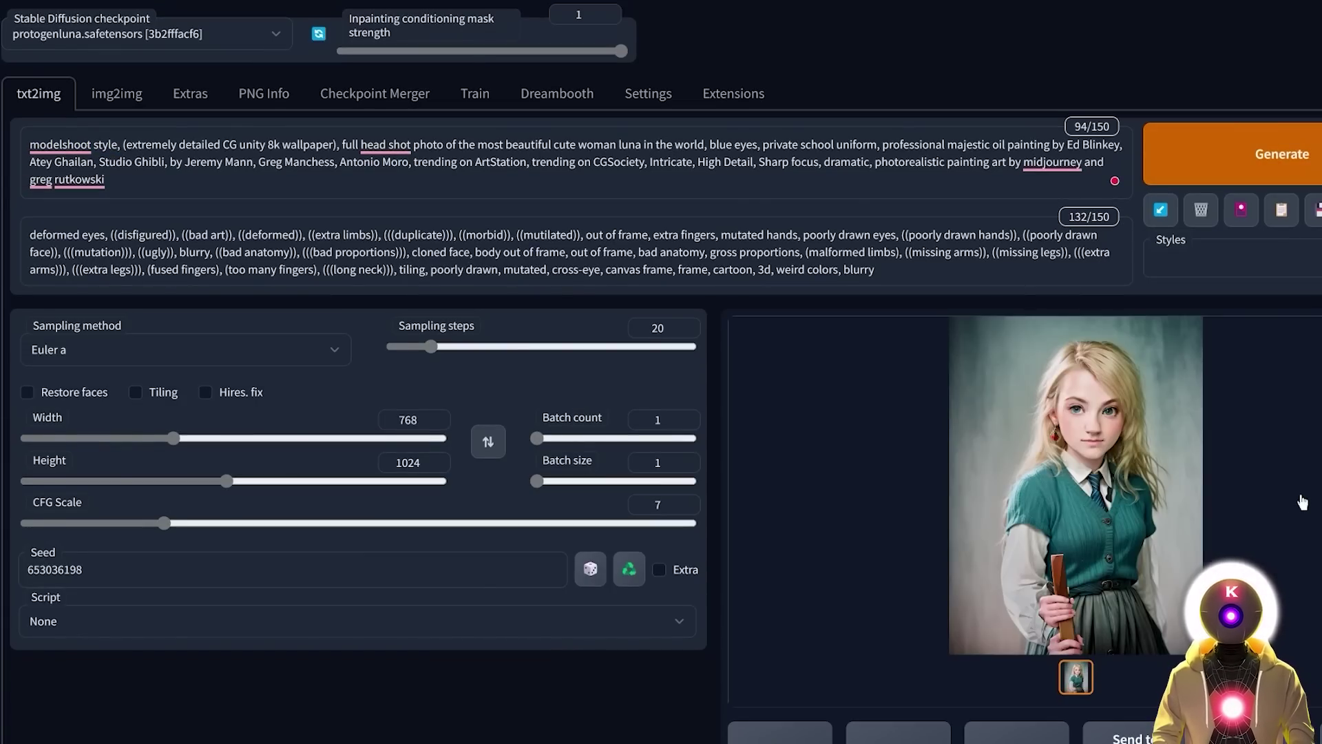
{"action": "left_click", "coordinate": [1196, 427]}
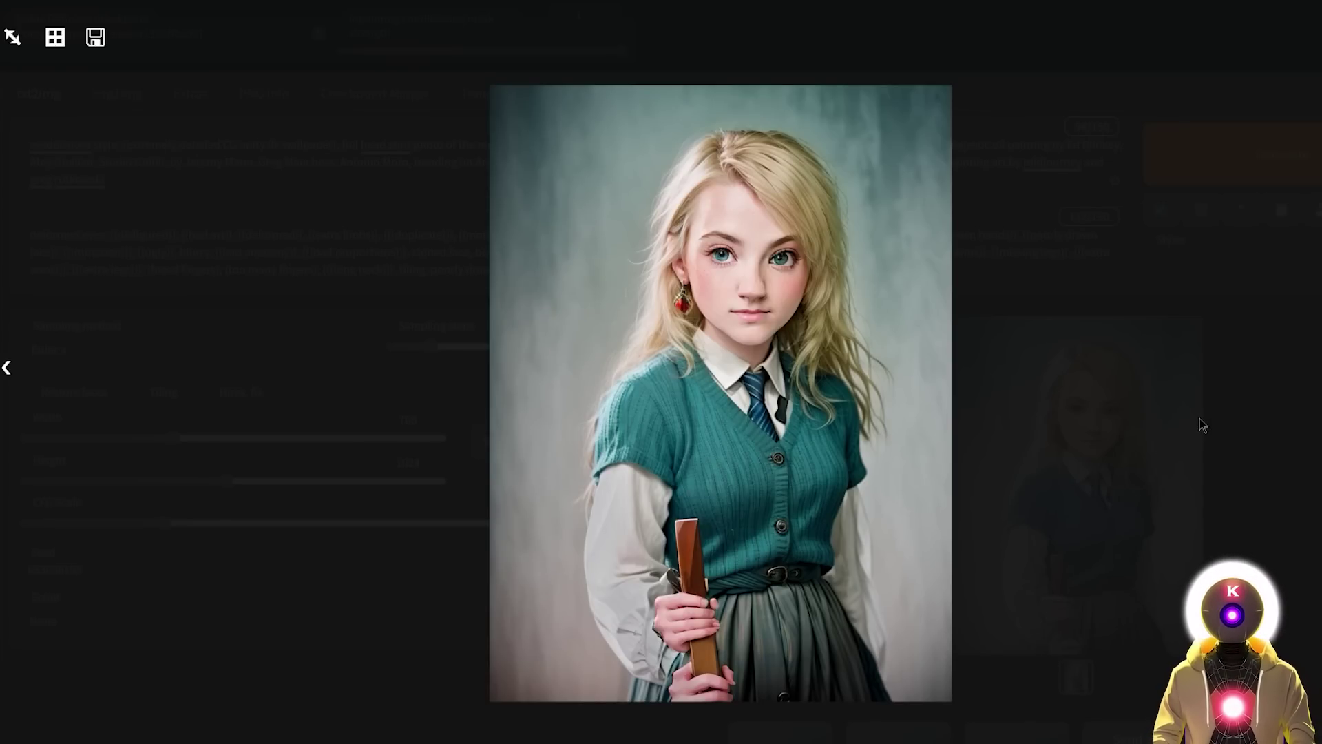
{"action": "left_click", "coordinate": [1199, 418]}
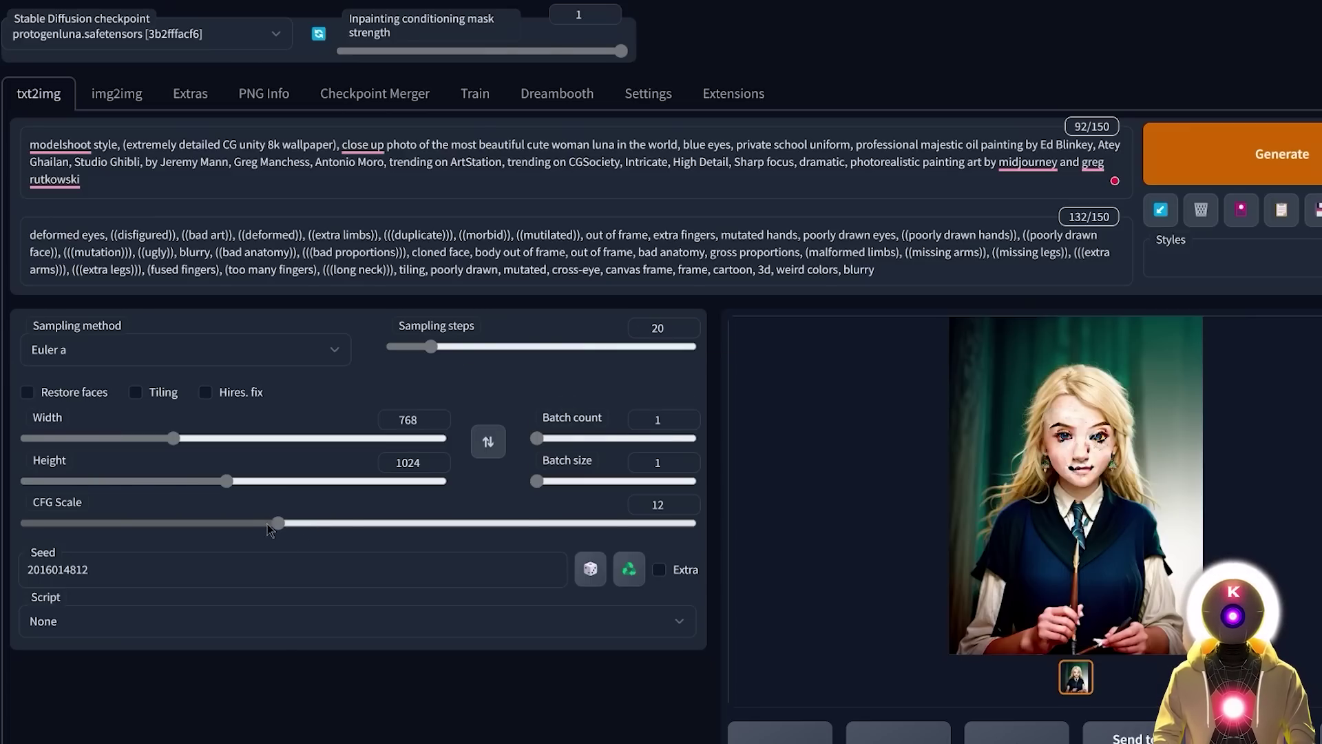
- With protogenV22Anime_22.ckpt, change the prompt subject to EmiliaClarke, add <lora:emilia8:1>, generate at 50 sampling steps and CFG 7, and view the portrait enlarged
{"action": "left_click_drag", "start_coordinate": [267, 524], "coordinate": [119, 523]}
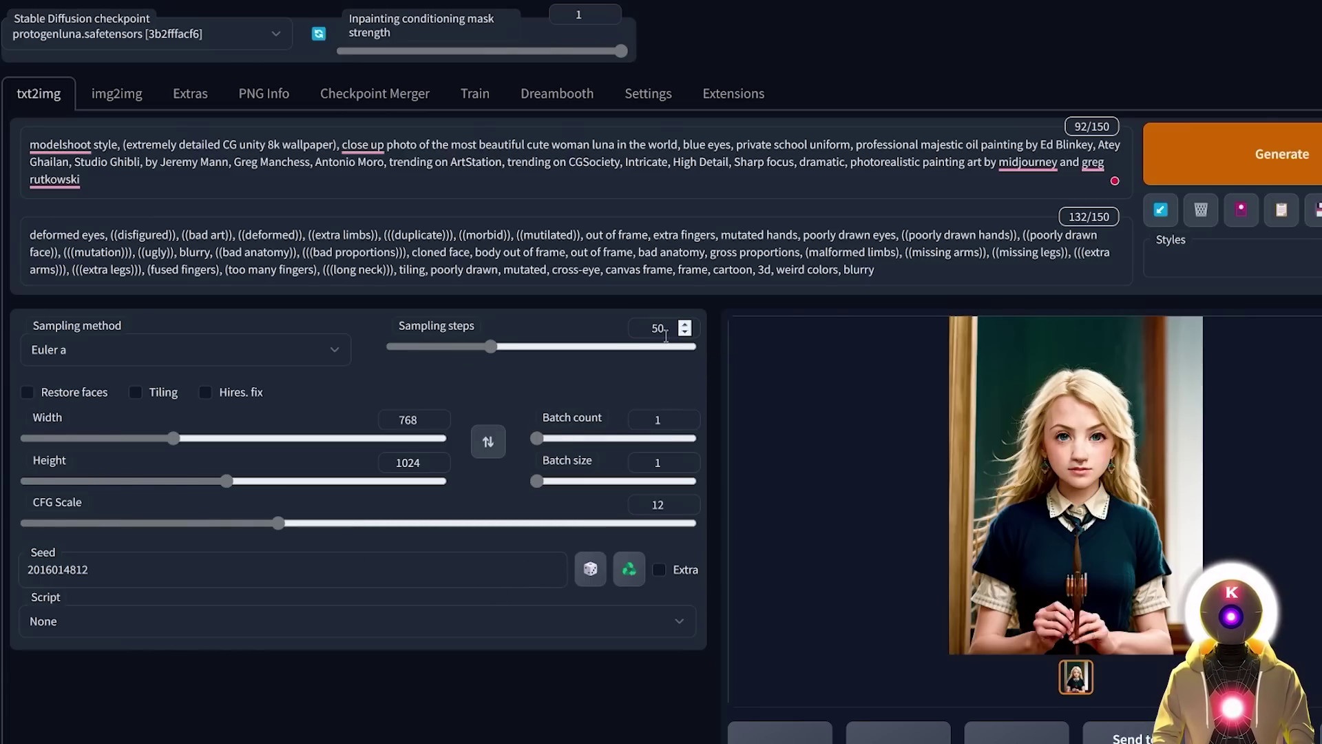
{"action": "left_click", "coordinate": [438, 172]}
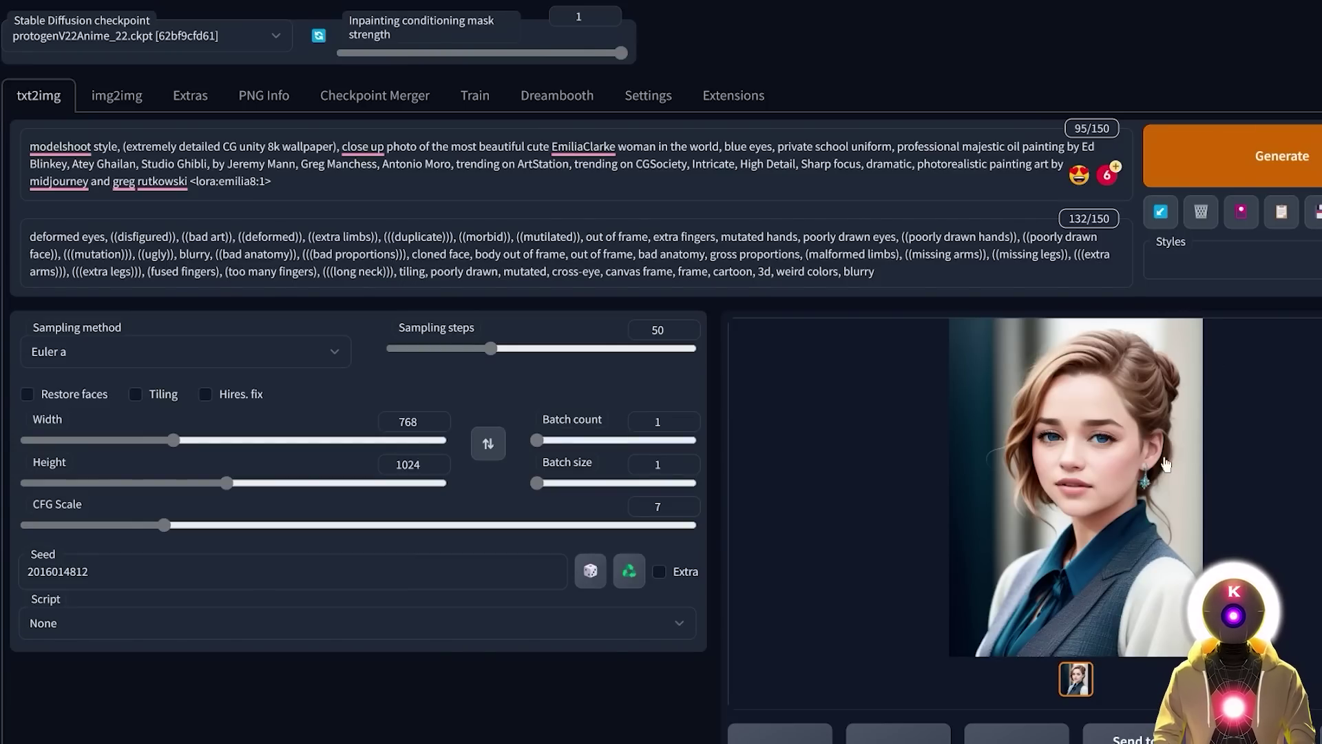
{"action": "left_click", "coordinate": [1166, 465]}
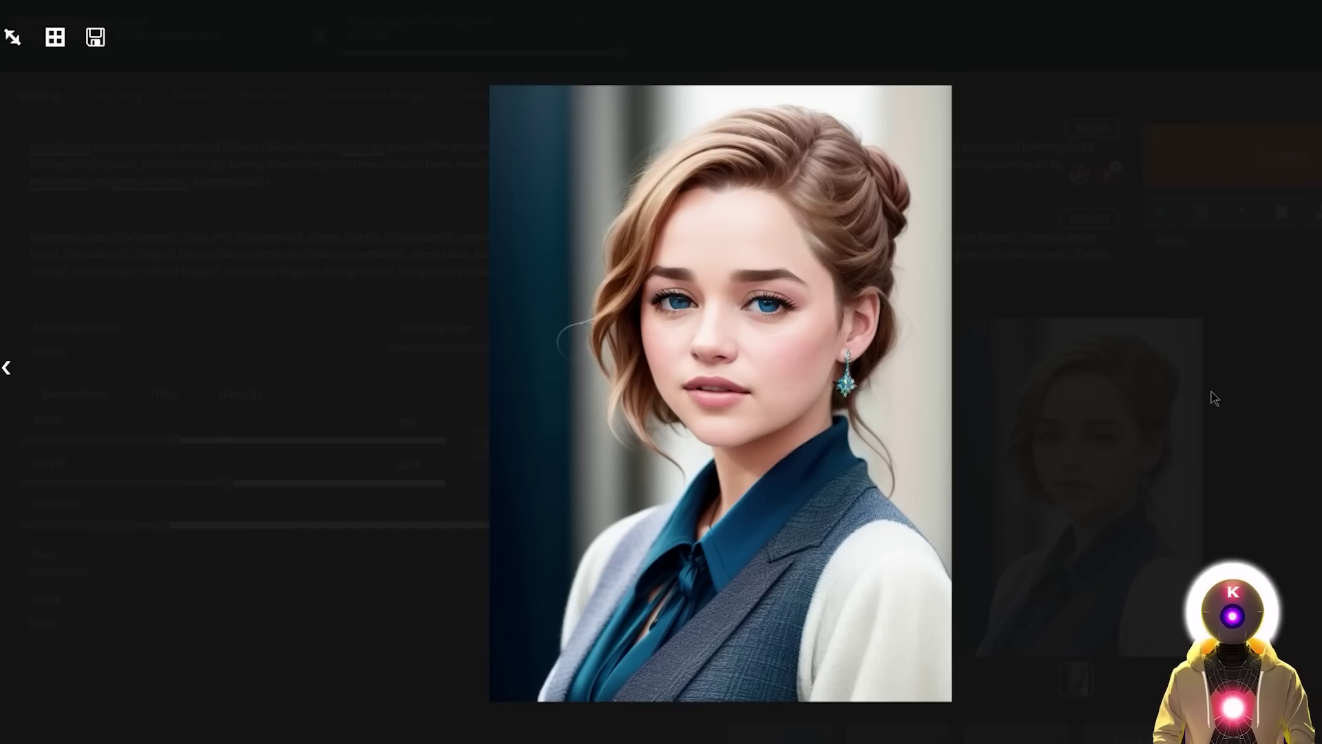